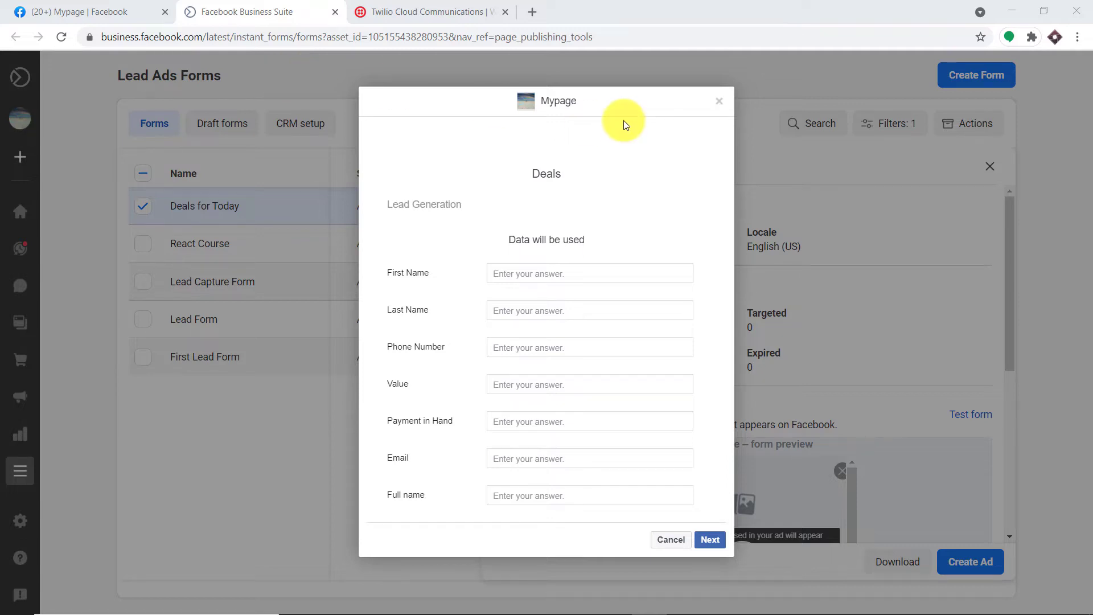
# - Enter the lead's first name, last name and phone number in the test form
pyautogui.click(522, 272)
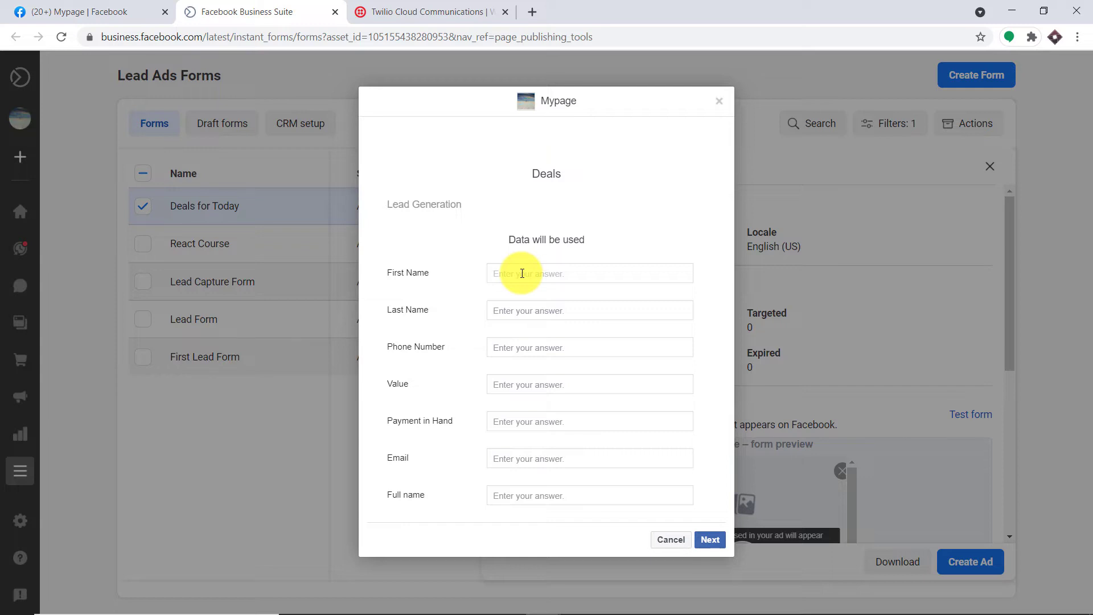
pyautogui.click(534, 313)
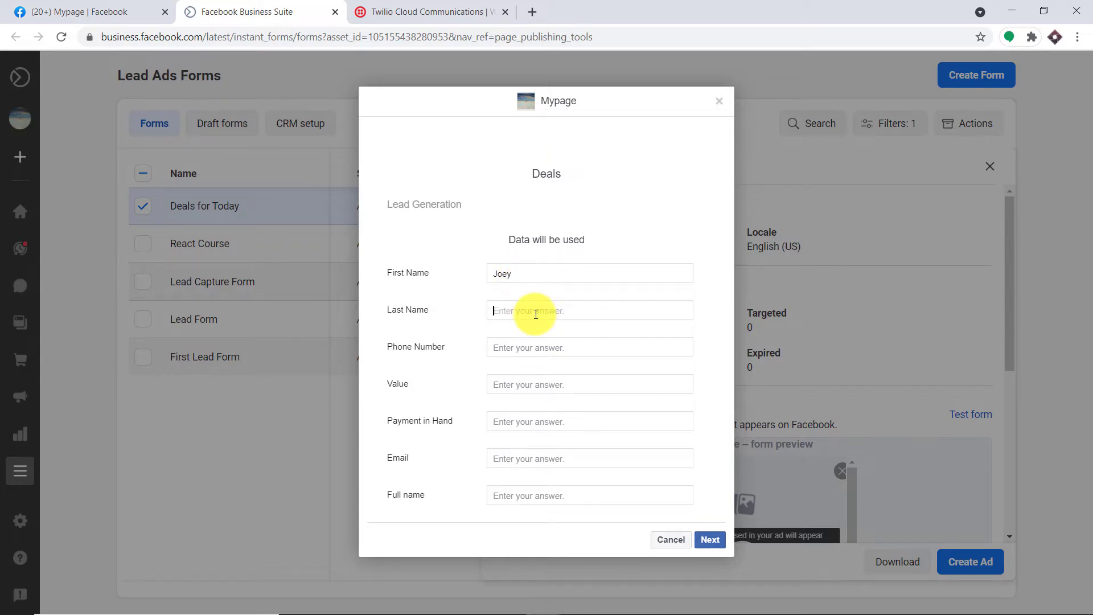
pyautogui.click(520, 346)
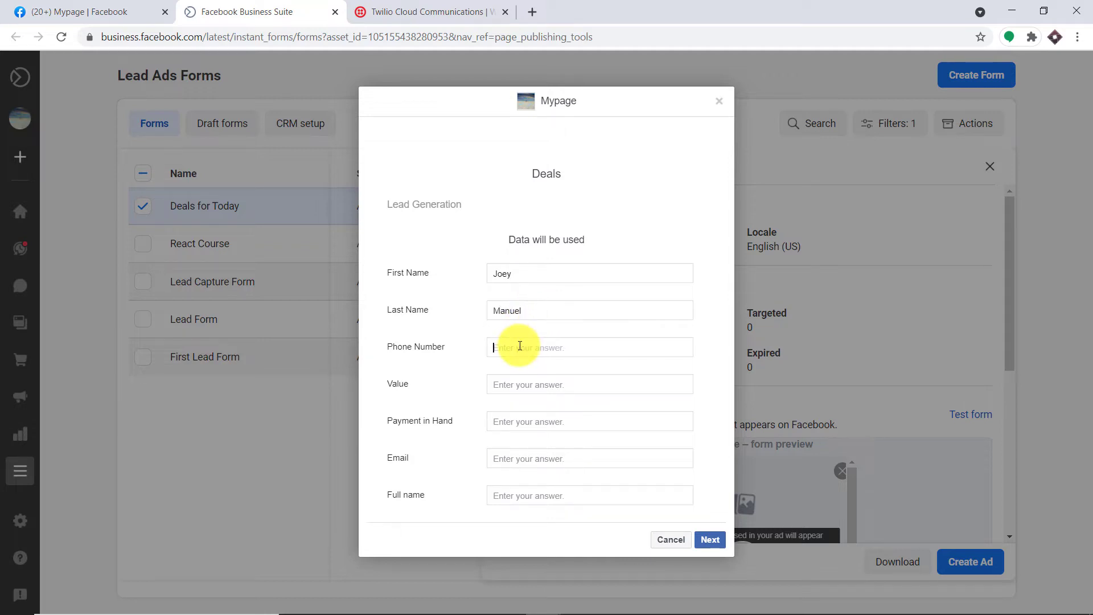
# - Fill in Value 1000, Payment in Hand 300, the email and full name, then submit the lead
pyautogui.click(503, 386)
pyautogui.write('1000')
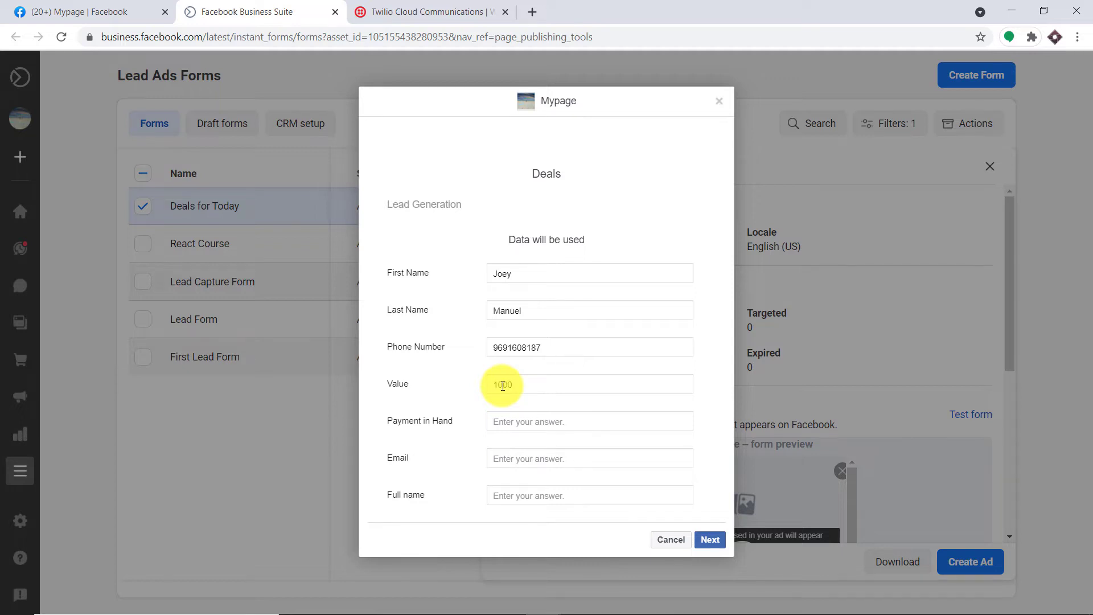
pyautogui.click(499, 420)
pyautogui.write('300')
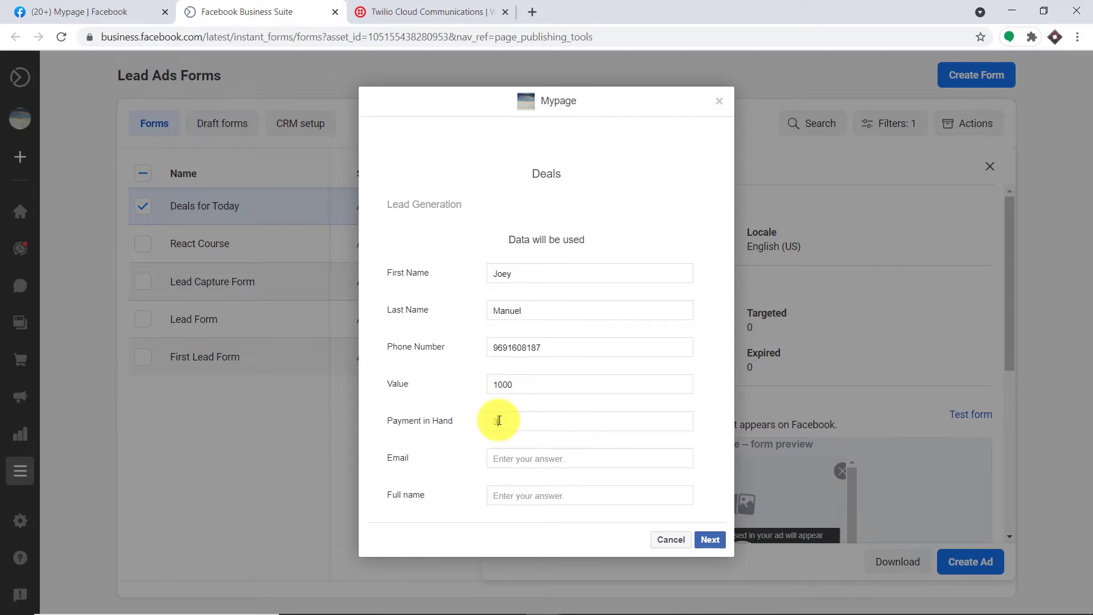
pyautogui.click(517, 460)
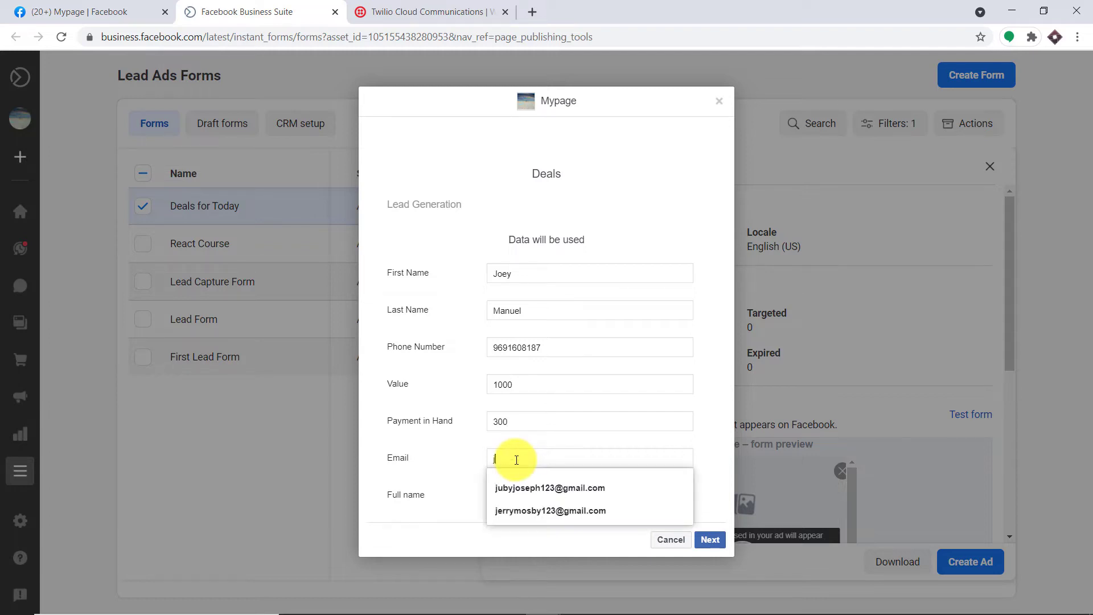
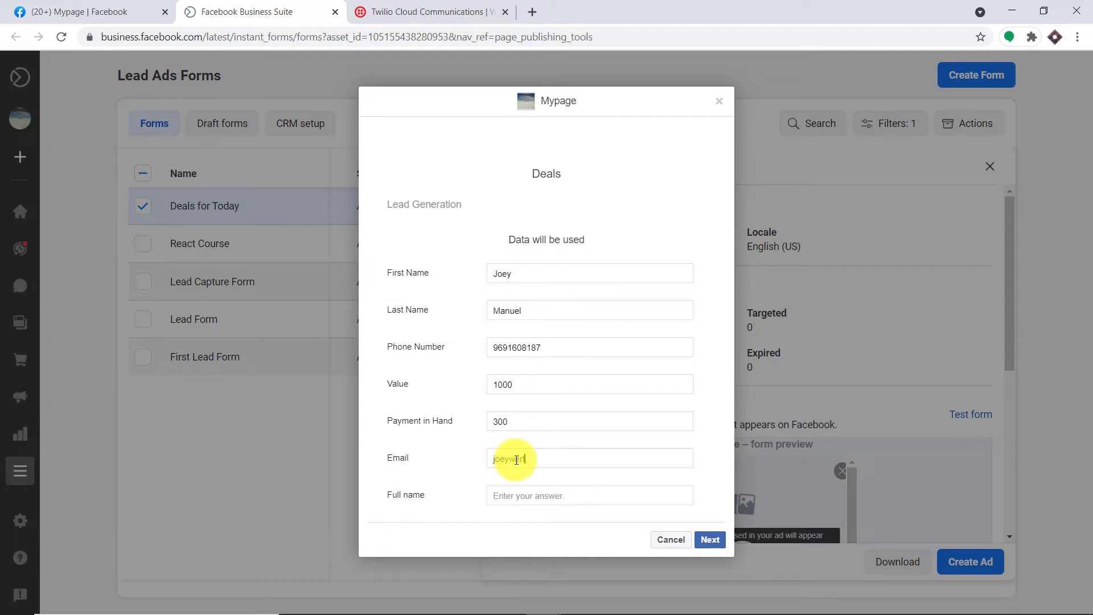
pyautogui.click(518, 497)
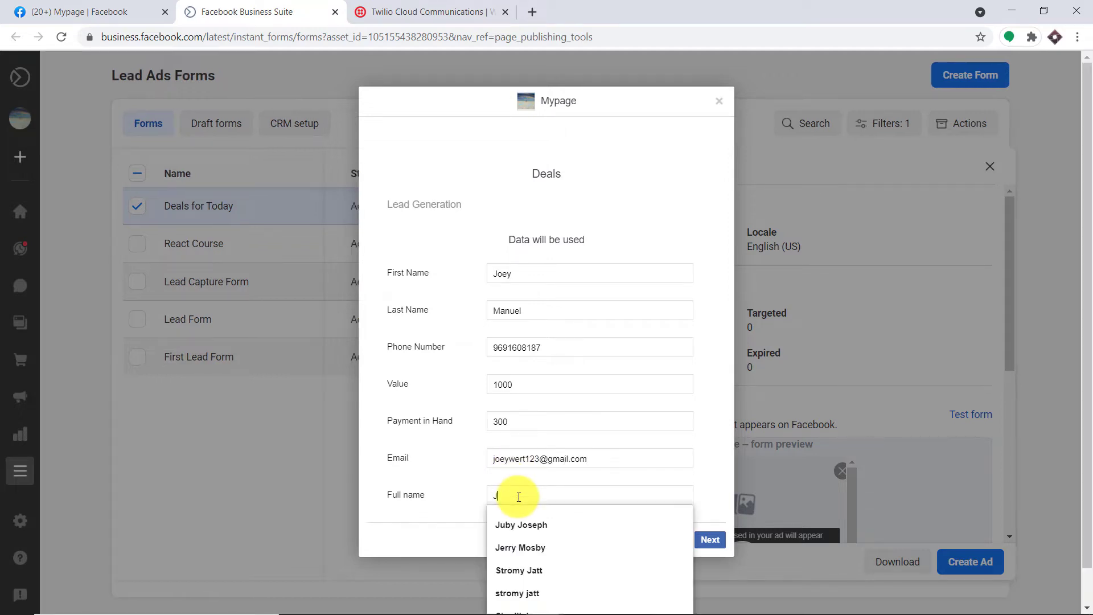
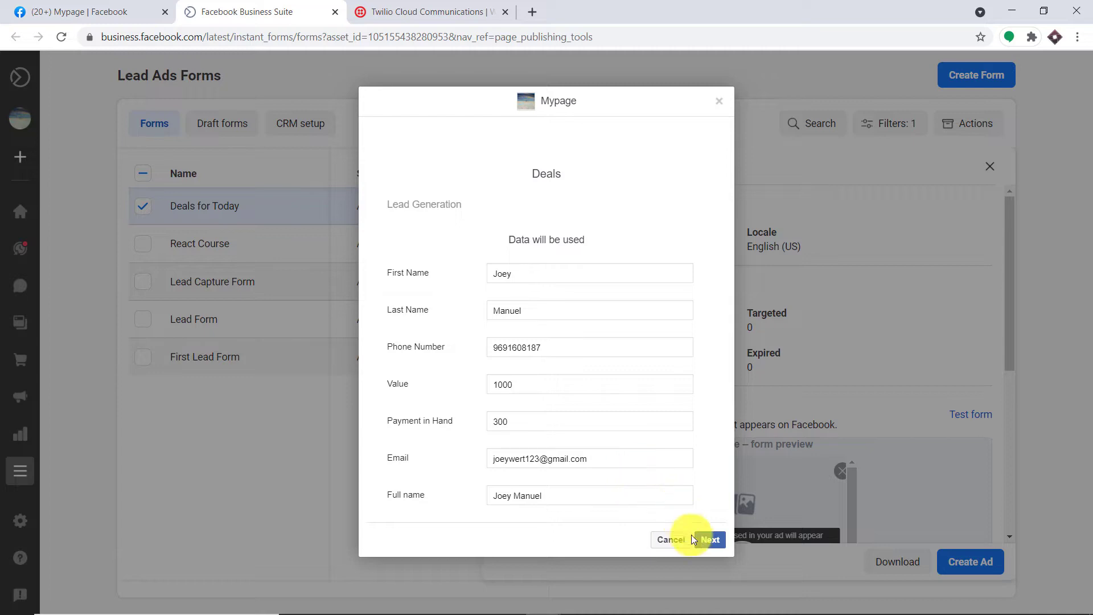
pyautogui.click(710, 540)
pyautogui.click(704, 270)
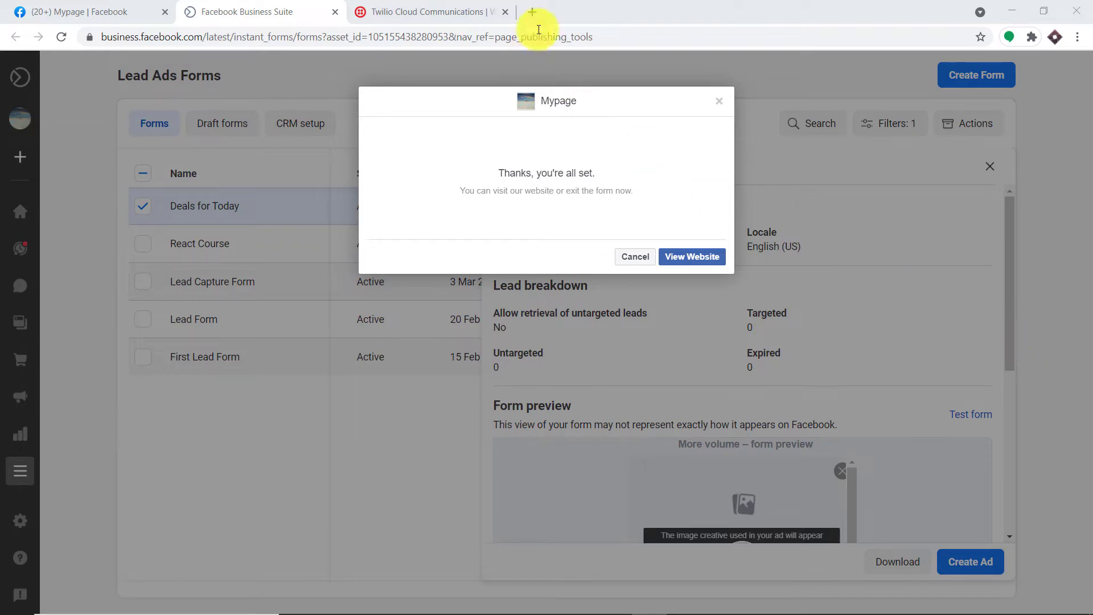
# - Load pabbly.com in a new Chrome tab
pyautogui.click(533, 12)
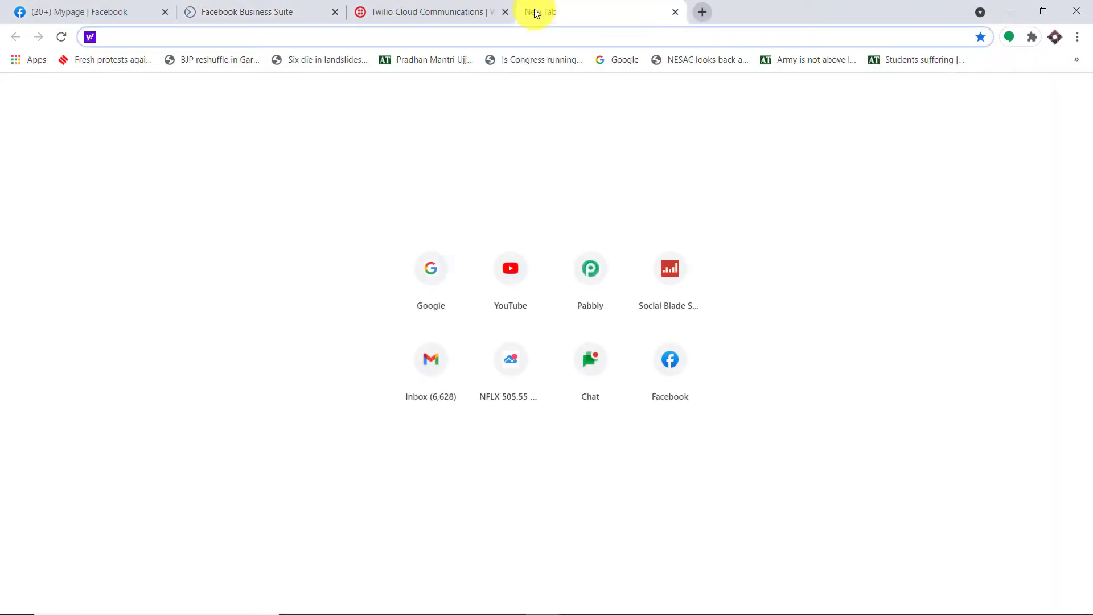
pyautogui.write('pabbly.com')
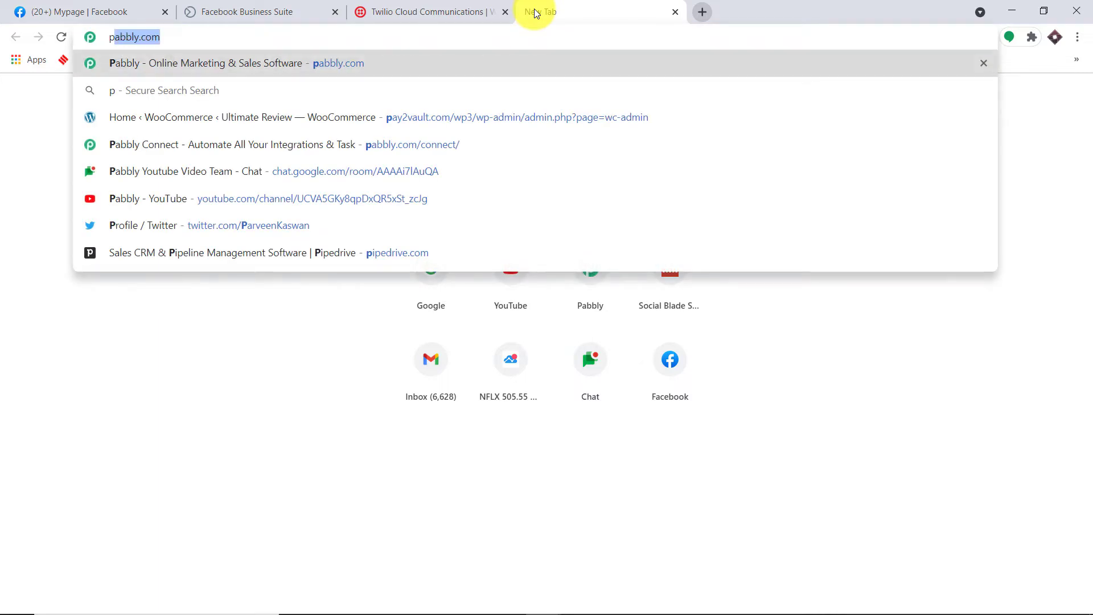
pyautogui.press('Return')
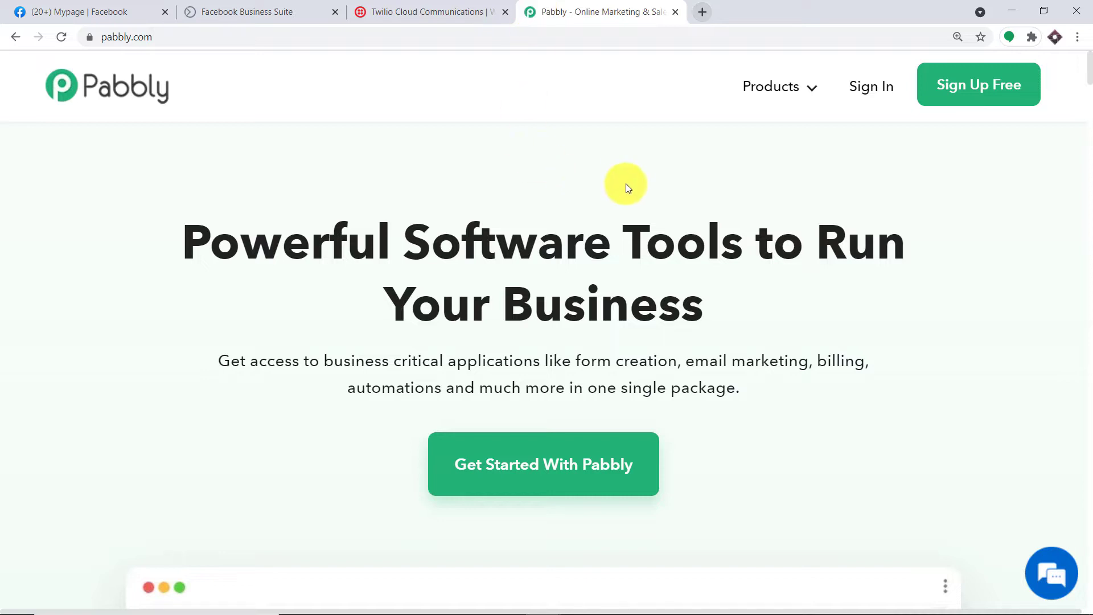
# - Sign in to Pabbly and launch Pabbly Connect from the apps list
pyautogui.click(862, 96)
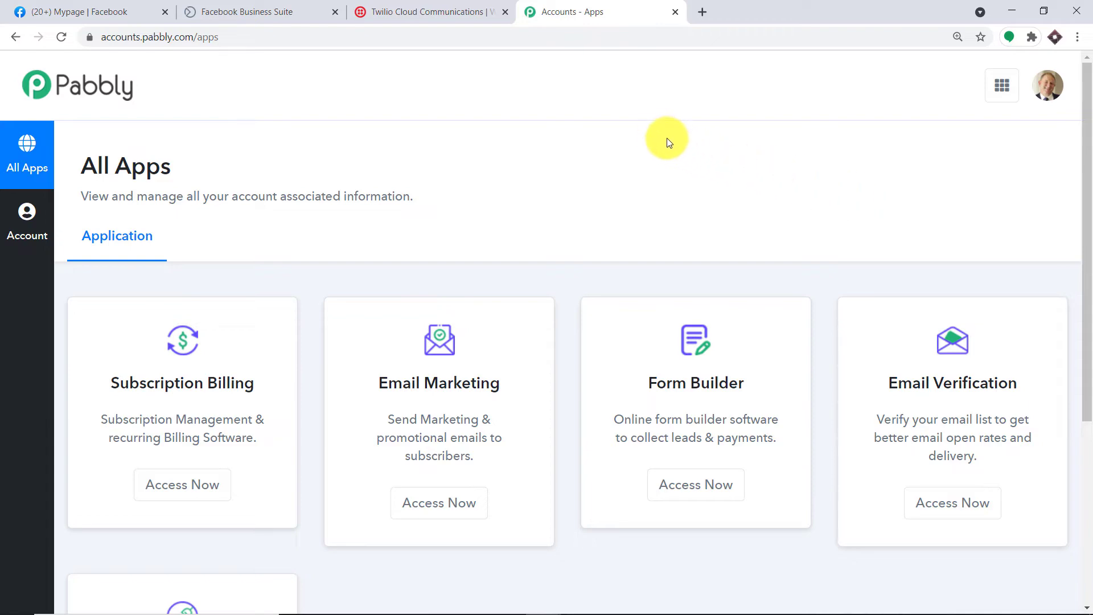
pyautogui.scroll(-5, 667, 142)
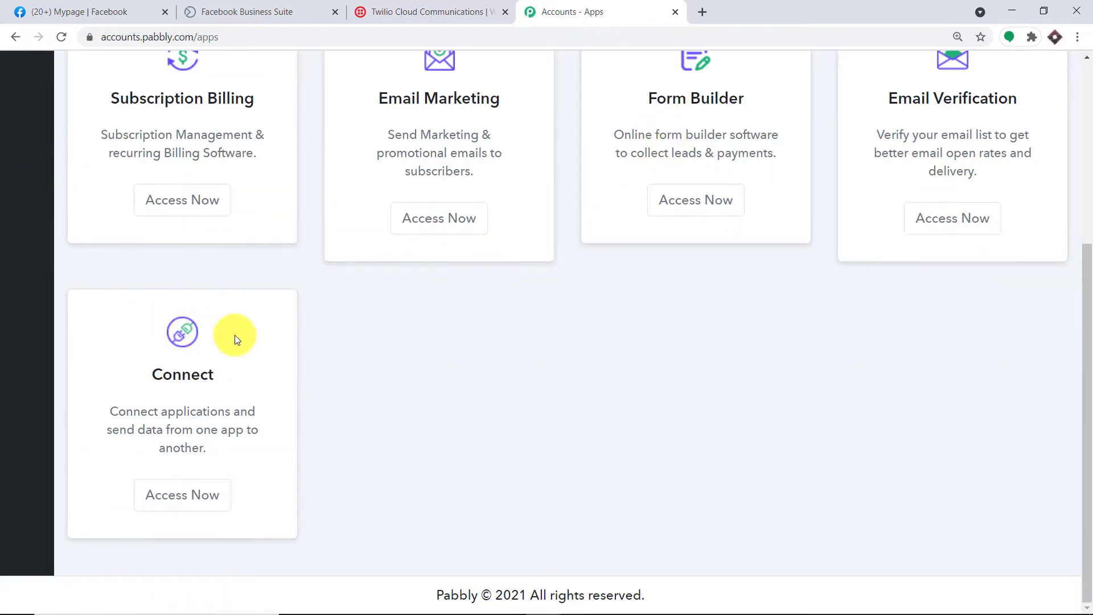
pyautogui.click(197, 494)
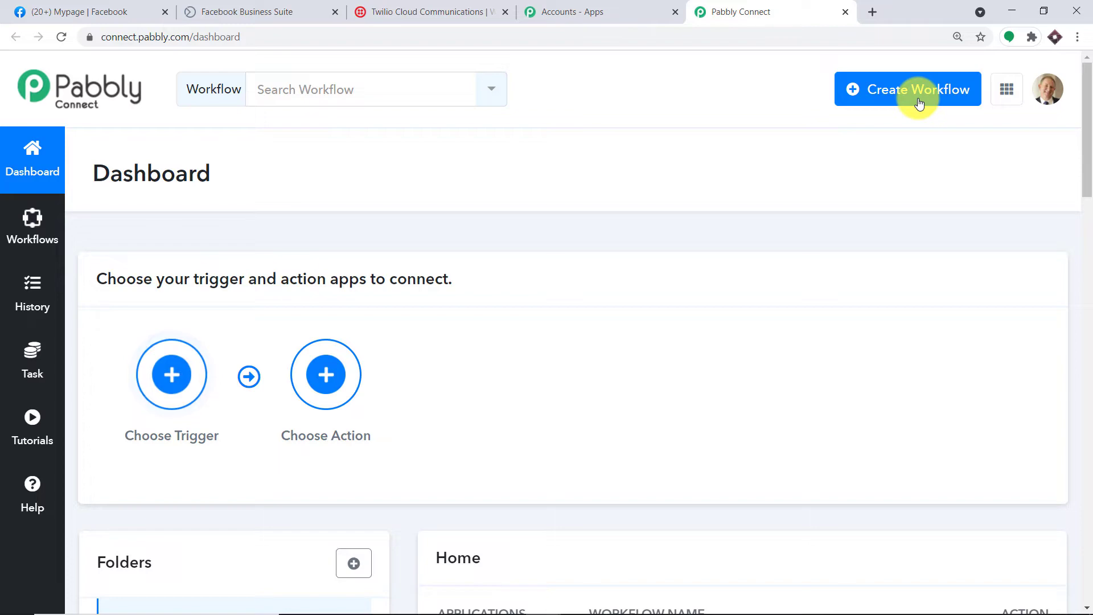
# - Toggle the existing Facebook Ads workflow off in the Home folder's workflow list
pyautogui.click(919, 103)
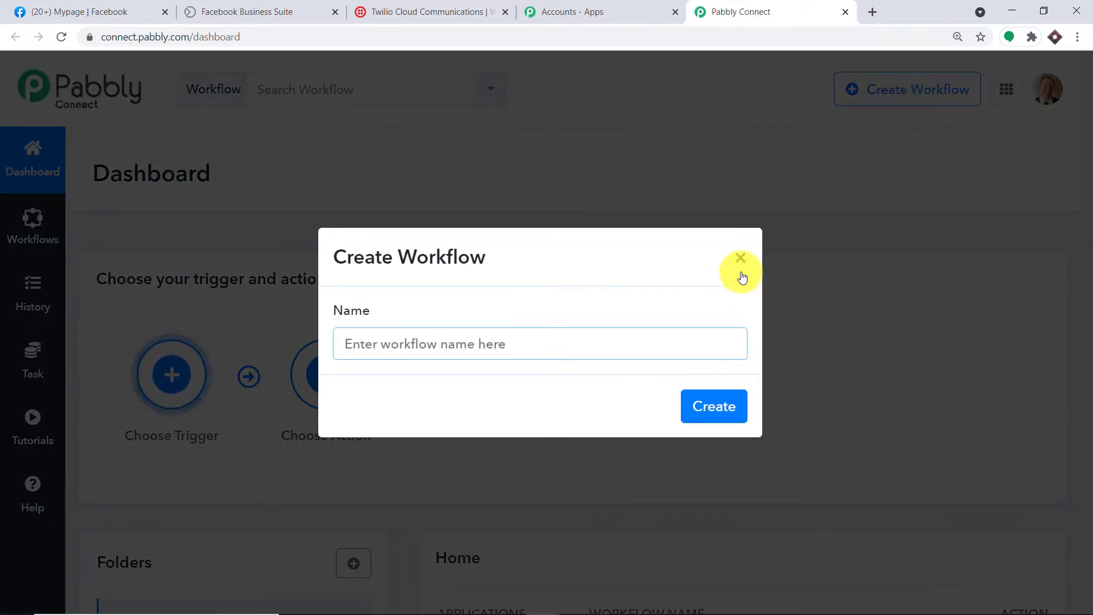
pyautogui.click(741, 258)
pyautogui.scroll(-5, 837, 183)
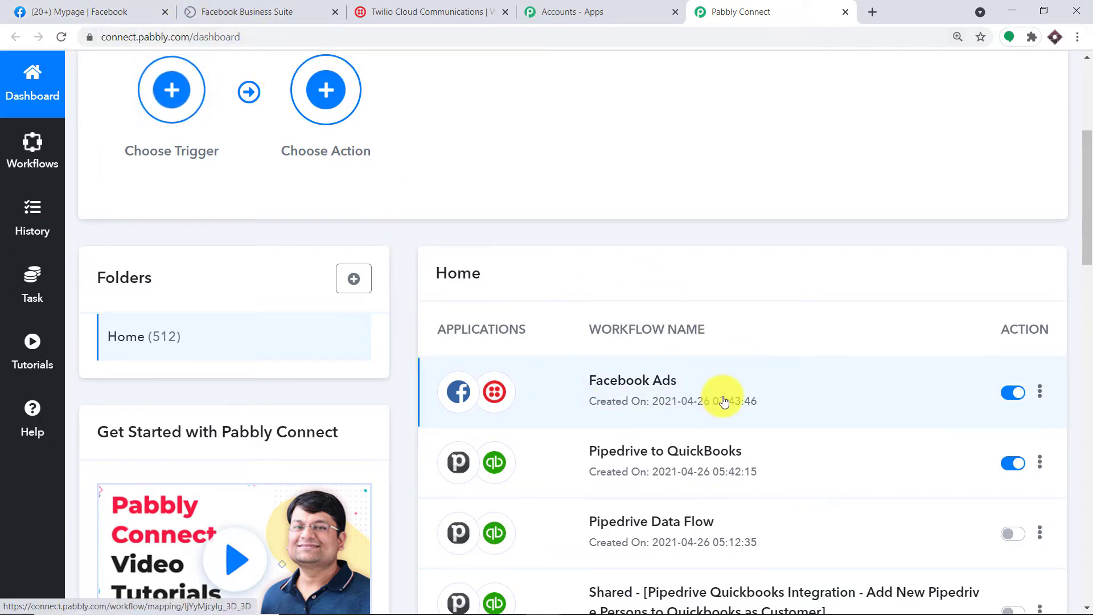
pyautogui.click(1012, 391)
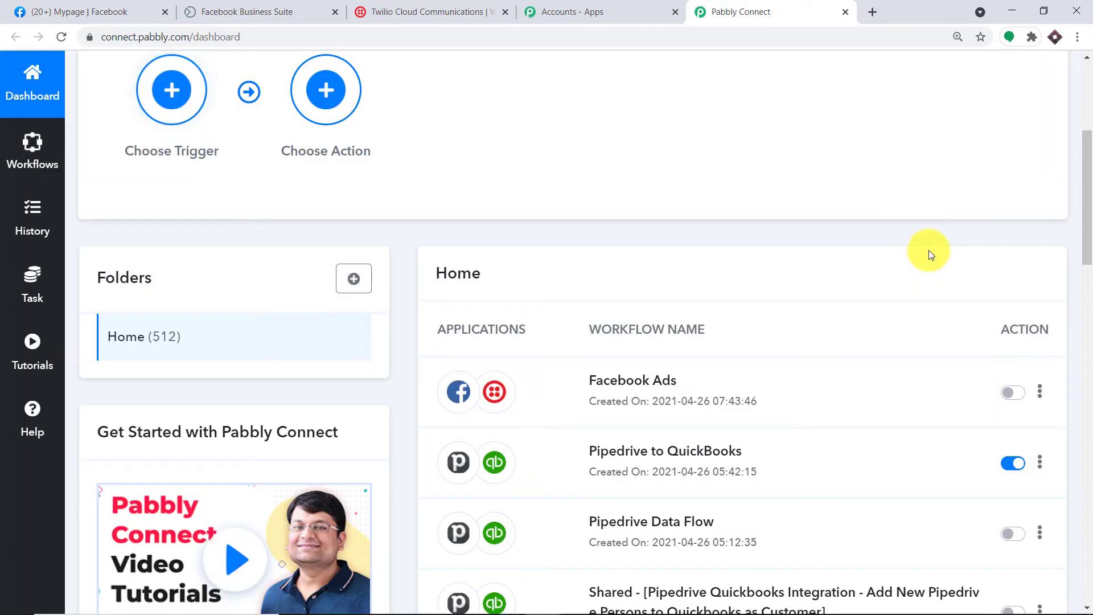
pyautogui.scroll(4, 926, 248)
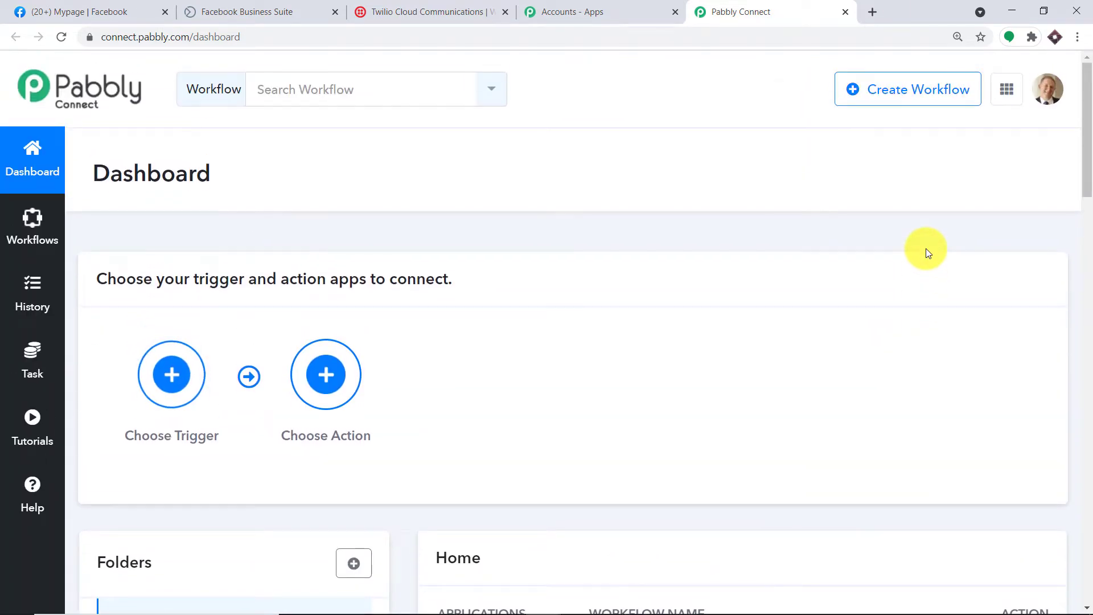
pyautogui.scroll(-4, 922, 238)
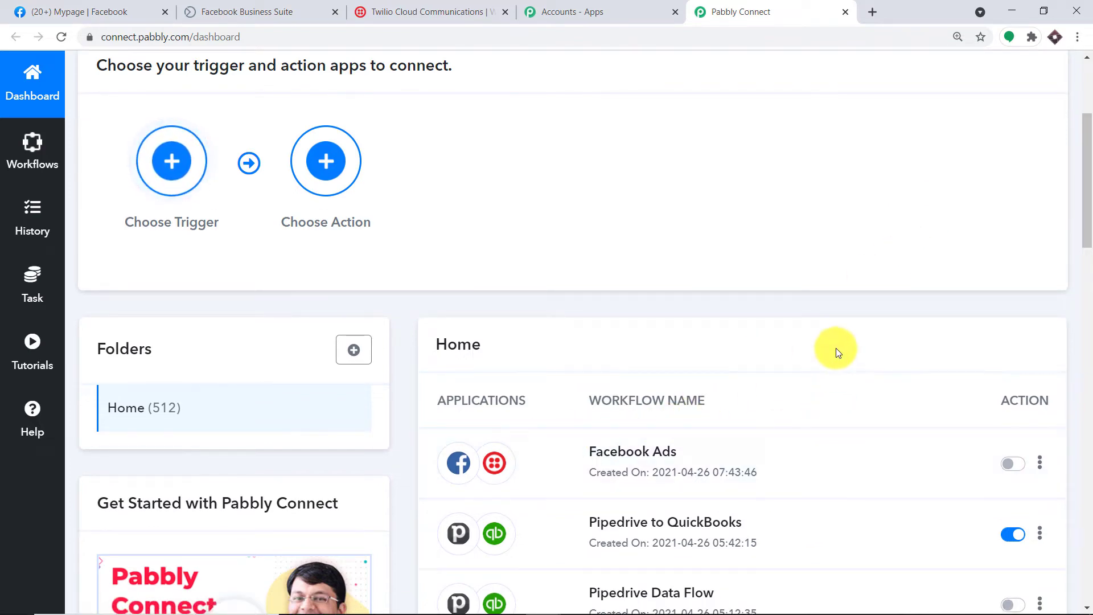
pyautogui.scroll(4, 835, 344)
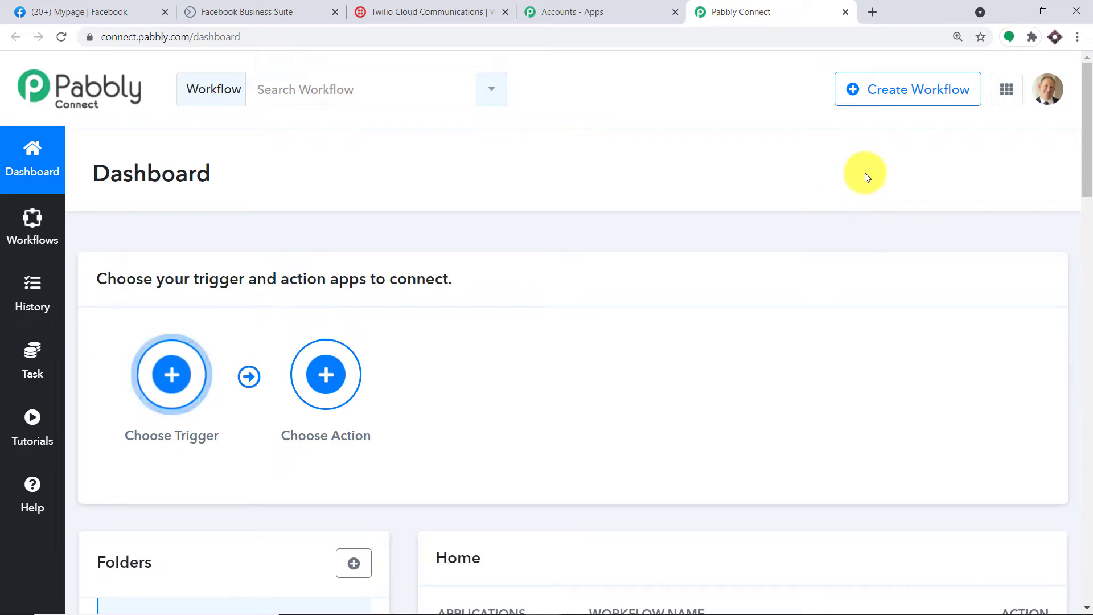
pyautogui.click(903, 94)
pyautogui.scroll(-6, 786, 344)
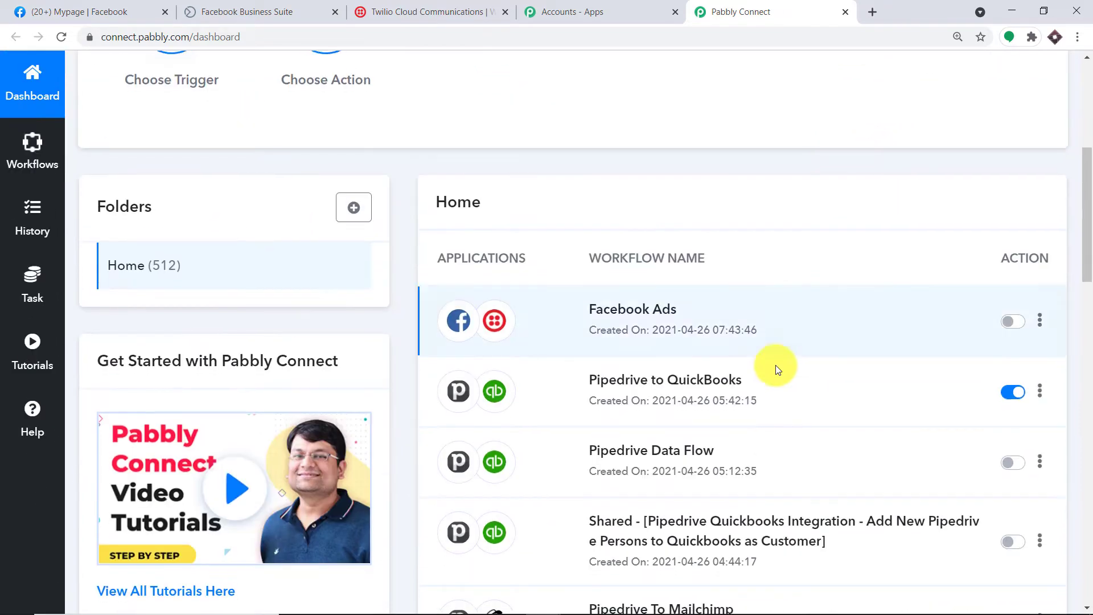
pyautogui.scroll(6, 757, 298)
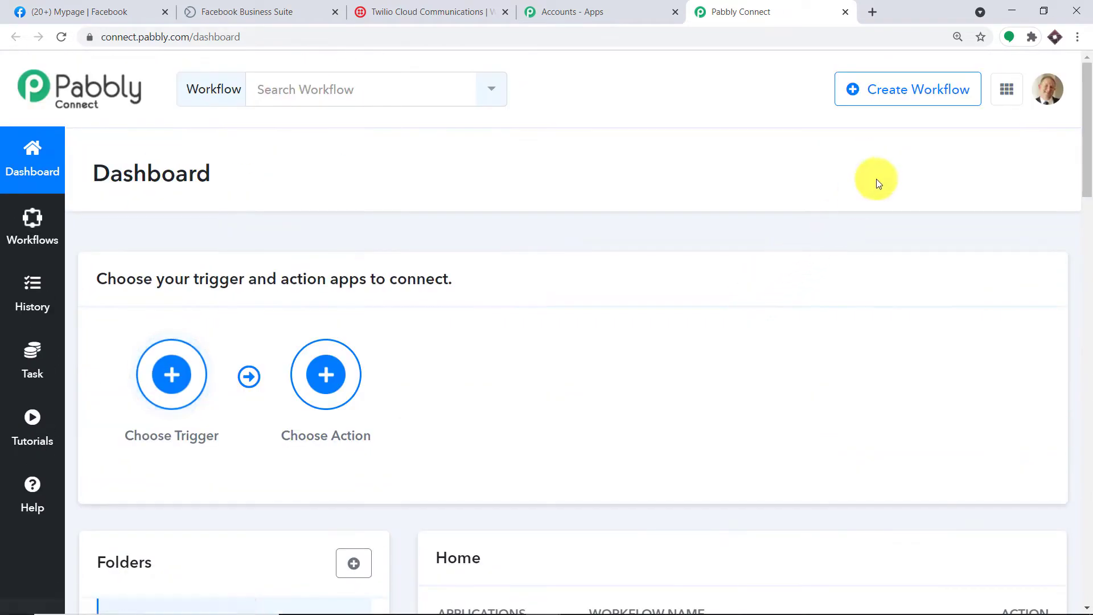
# - Create a new workflow named 'Facebook To Twilio'
pyautogui.click(908, 105)
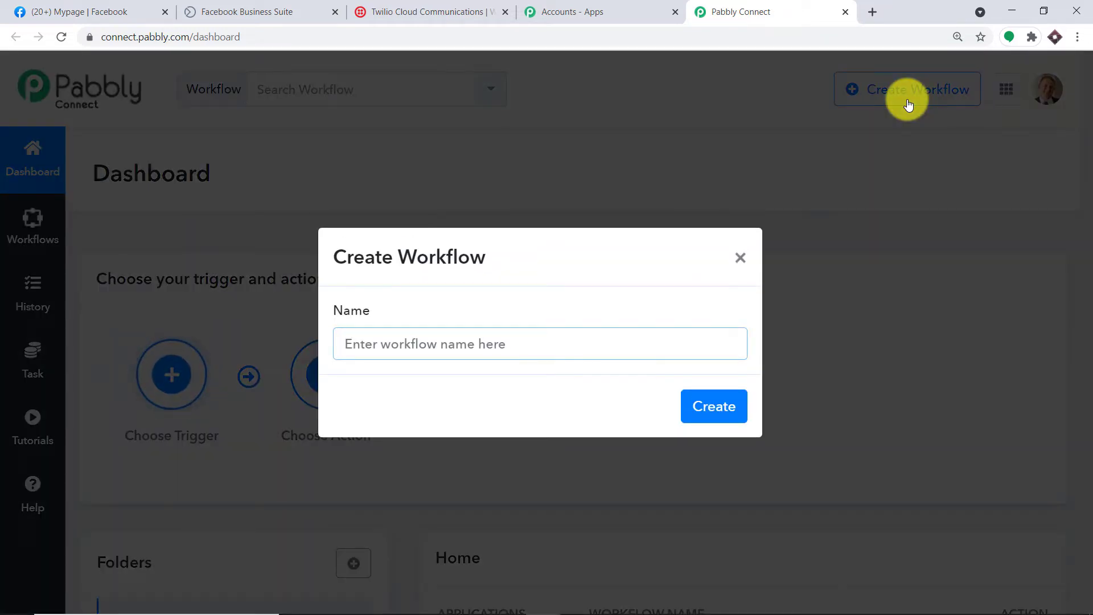
pyautogui.write('Face')
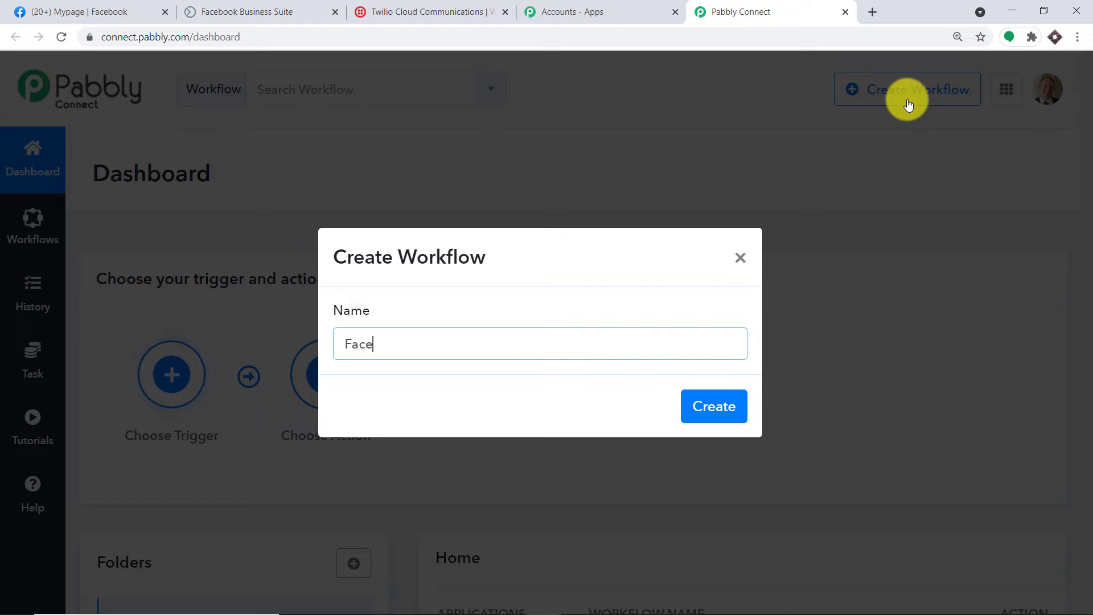
pyautogui.write('book T')
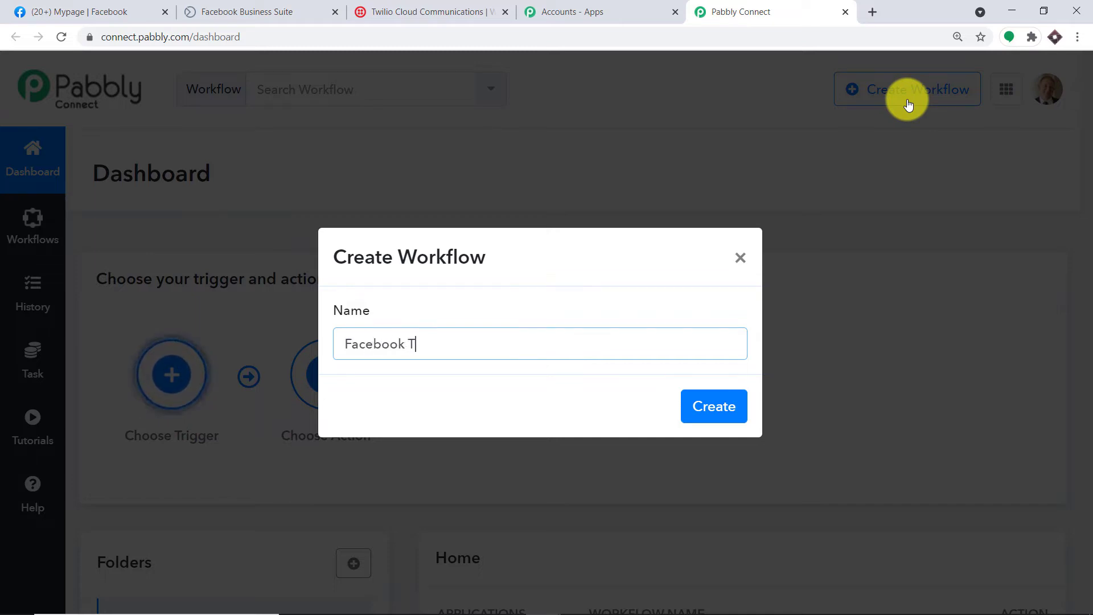
pyautogui.write('o Twilio')
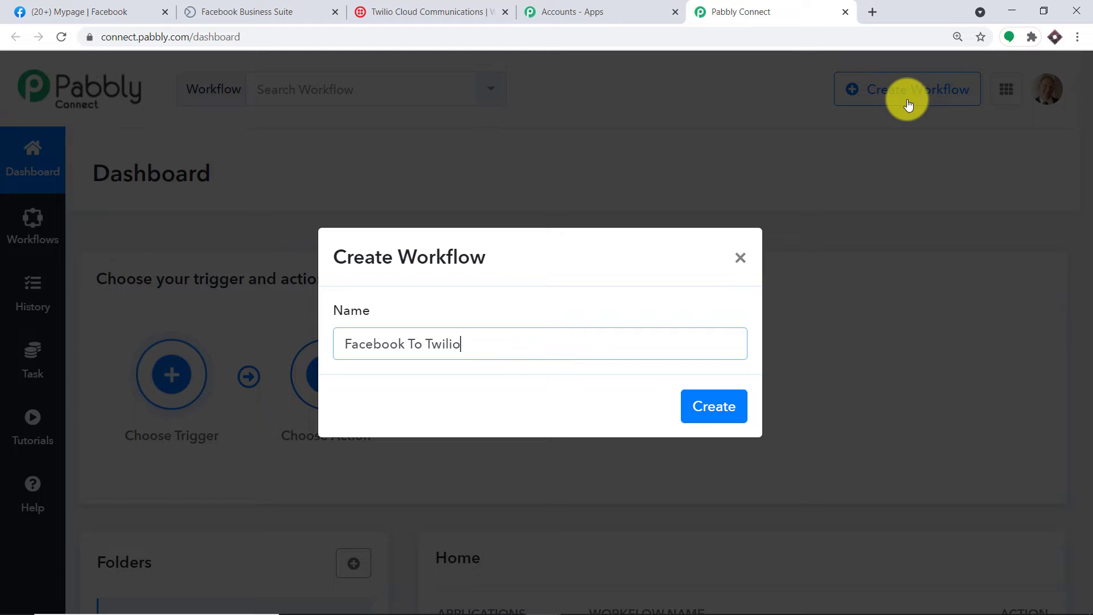
pyautogui.click(735, 398)
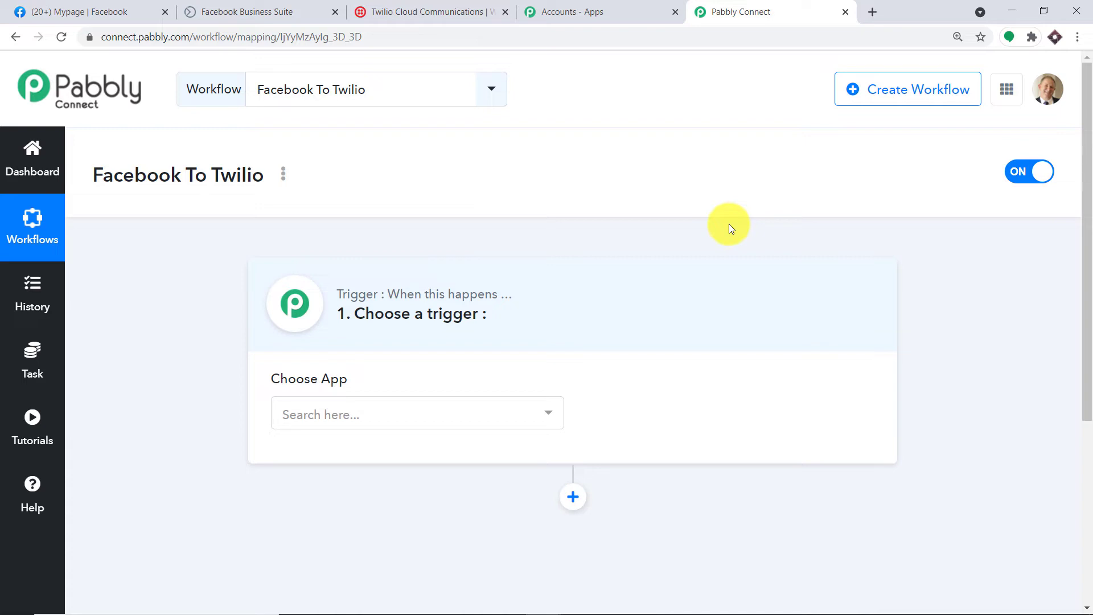
# - Set the workflow trigger to Facebook Lead Ads with the New Lead event
pyautogui.click(441, 427)
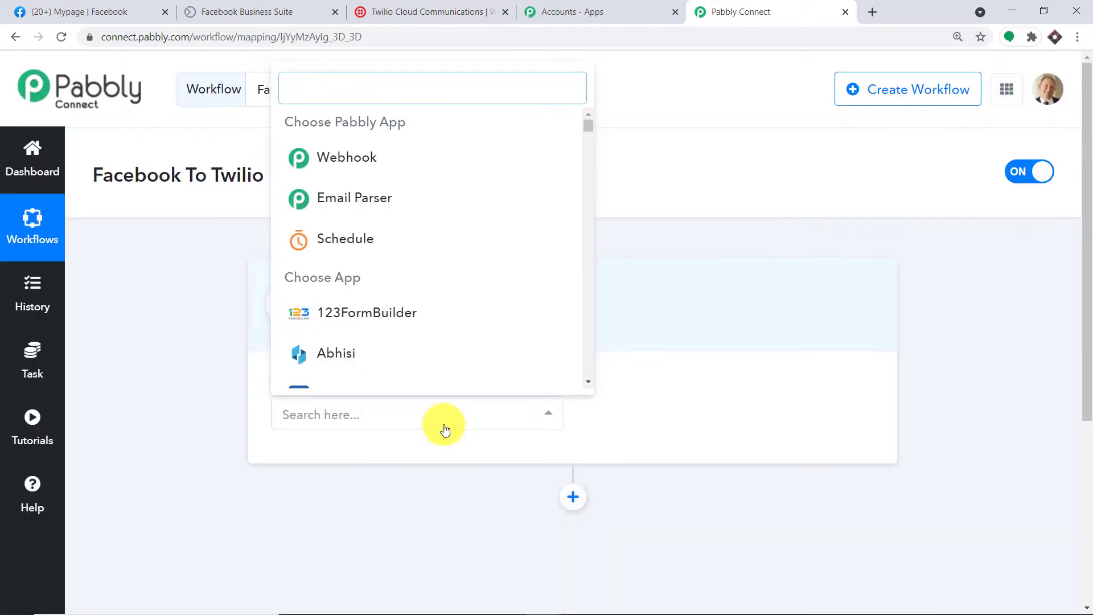
pyautogui.write('face')
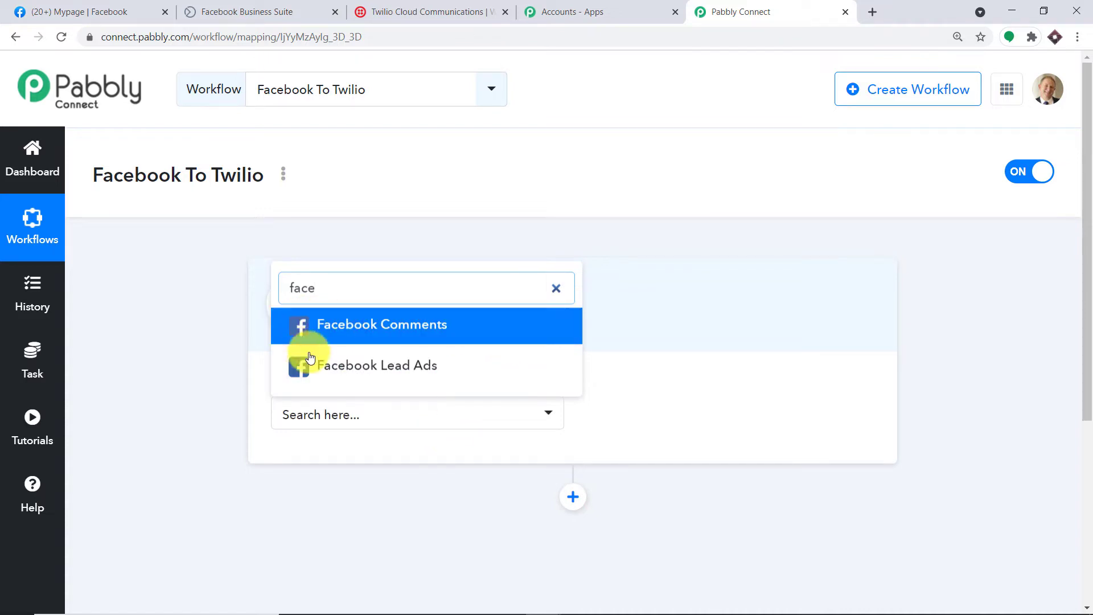
pyautogui.click(416, 376)
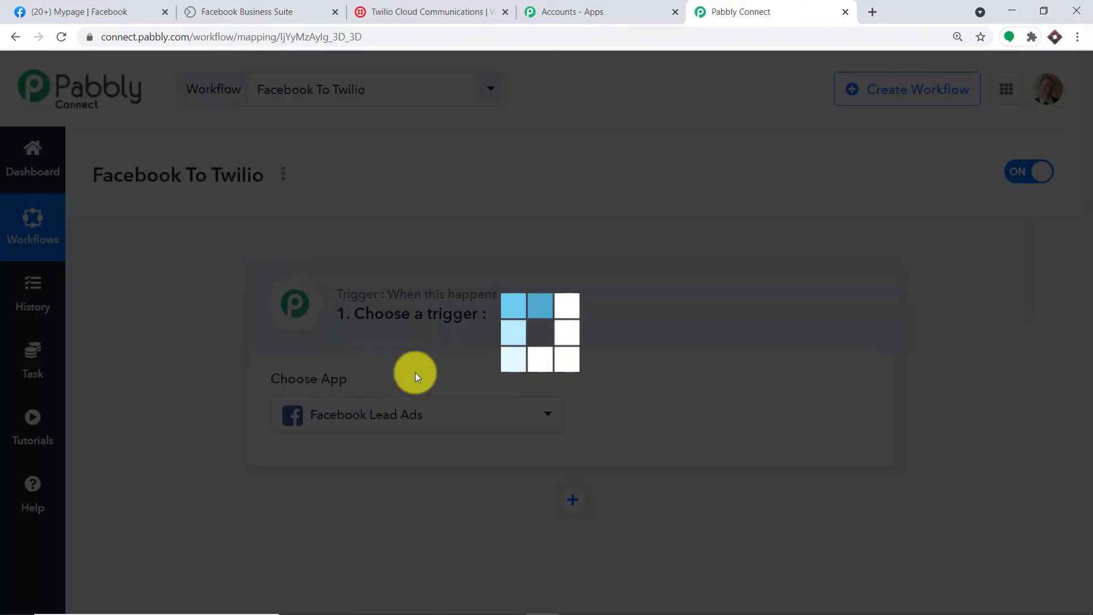
pyautogui.click(657, 426)
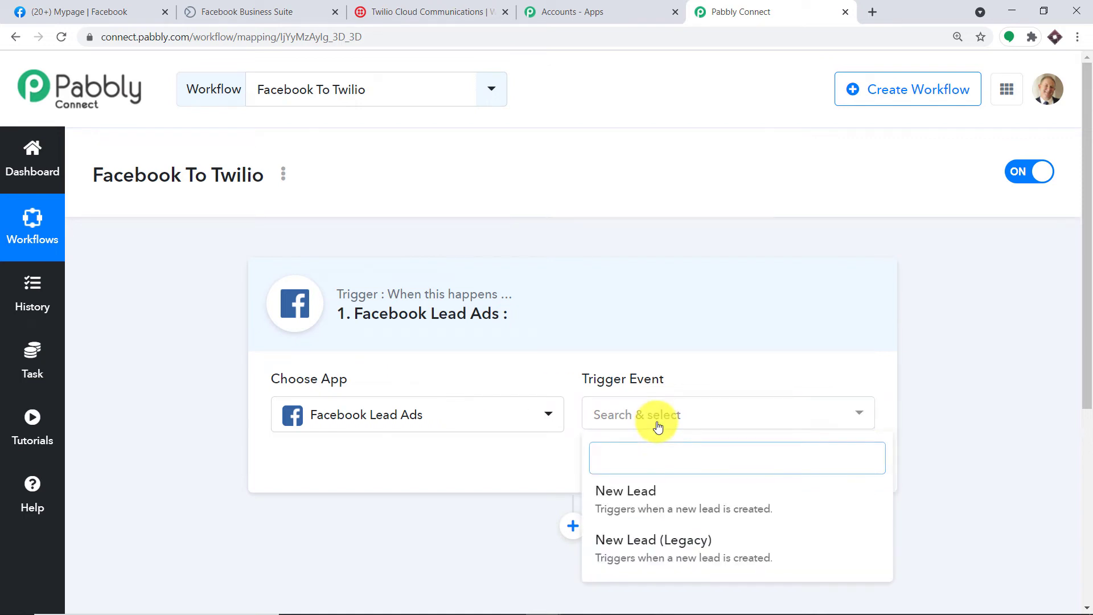
pyautogui.click(644, 509)
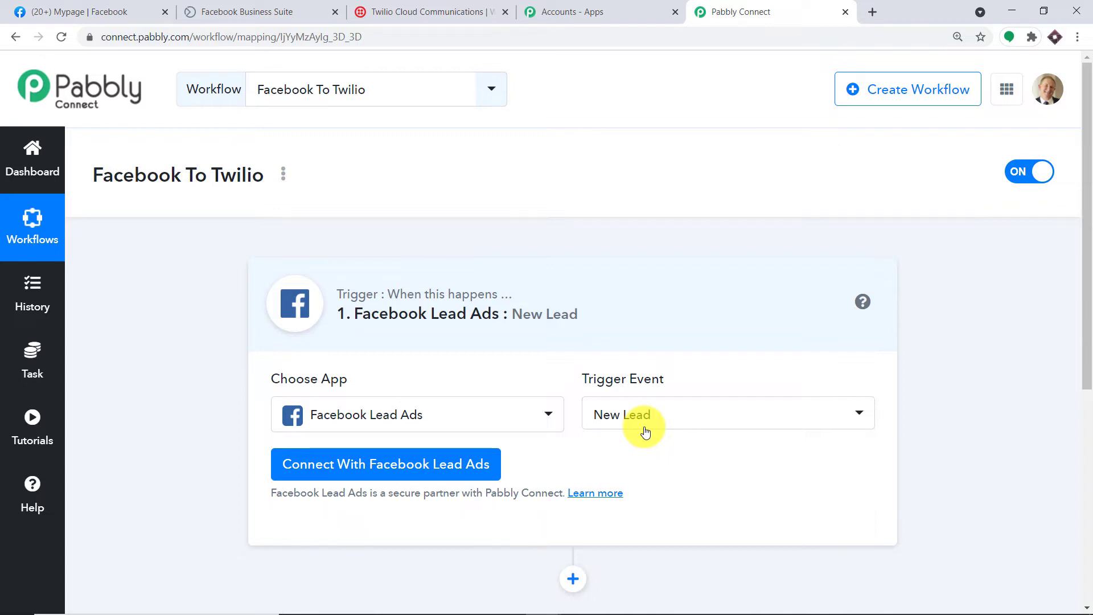
pyautogui.click(645, 432)
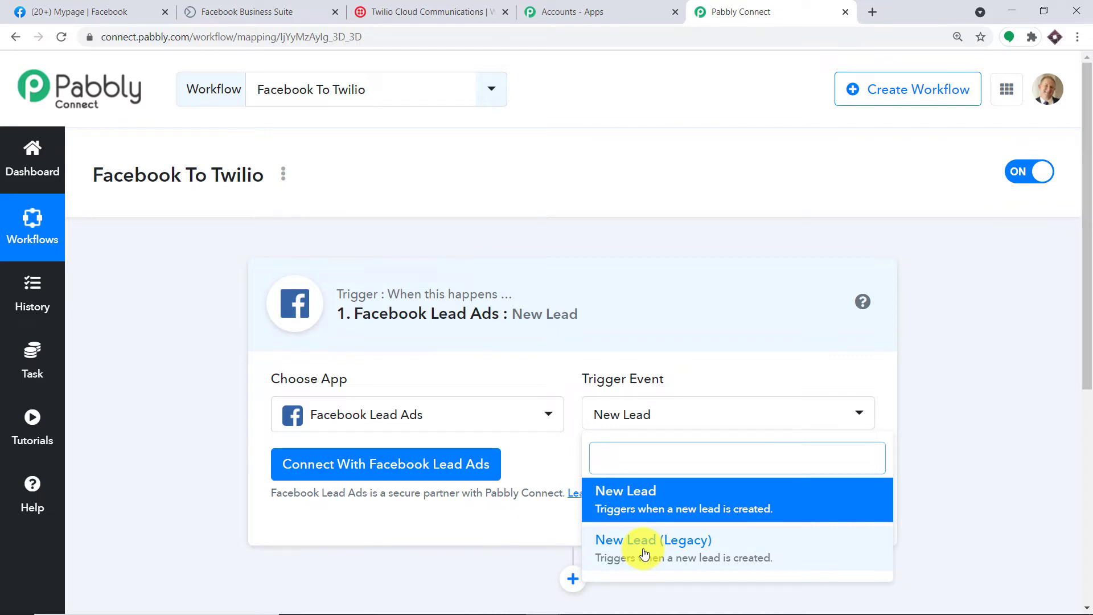
# - Authorize the Facebook Lead Ads connection and bring up the trigger's Page choices
pyautogui.click(364, 459)
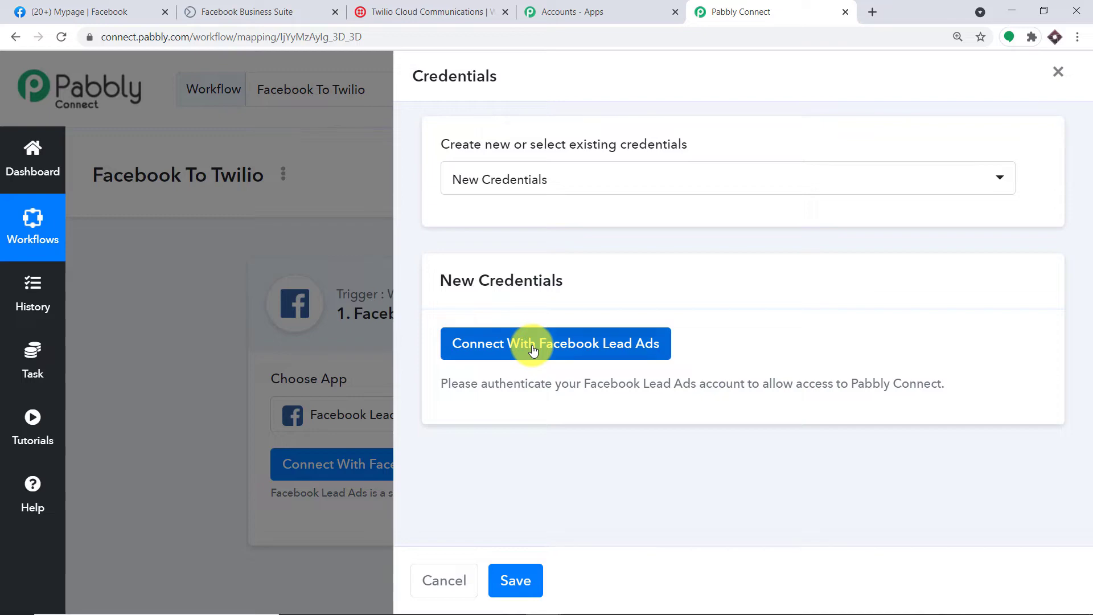
pyautogui.click(530, 345)
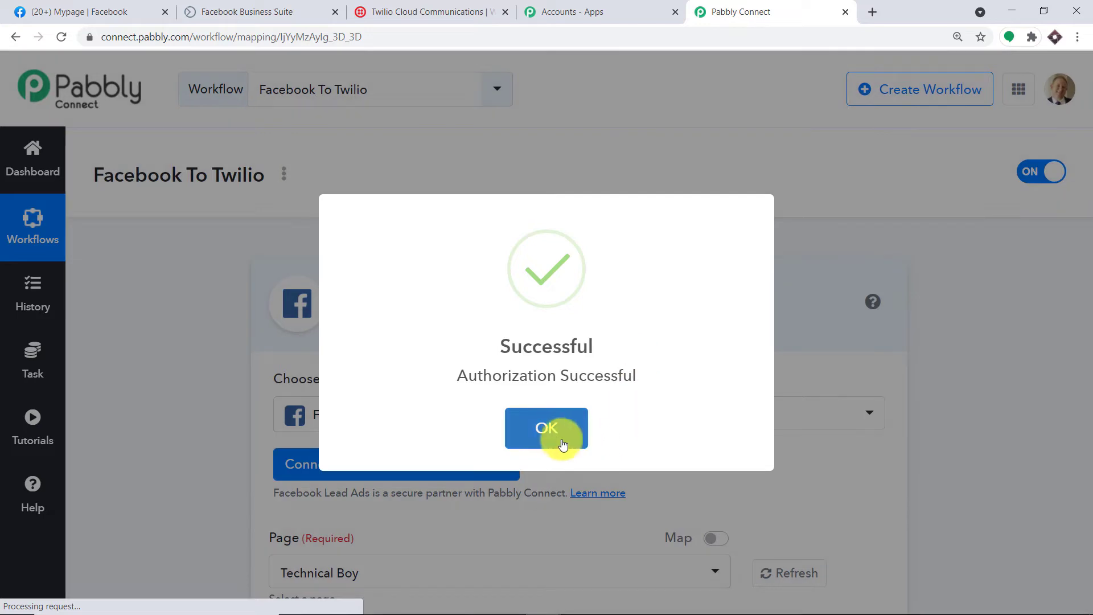
pyautogui.click(552, 432)
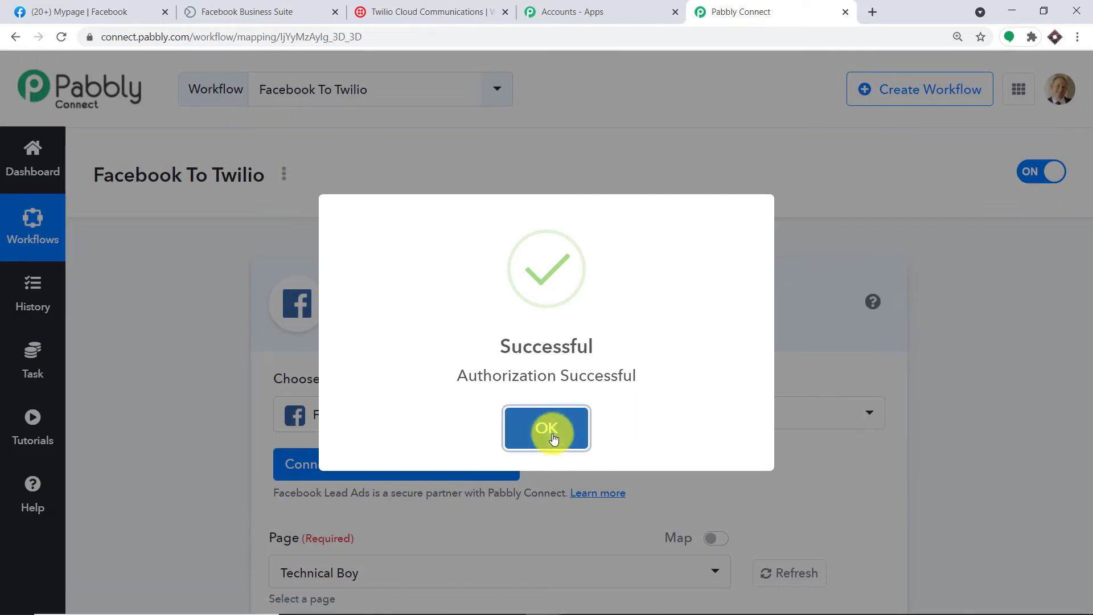
pyautogui.scroll(-5, 629, 289)
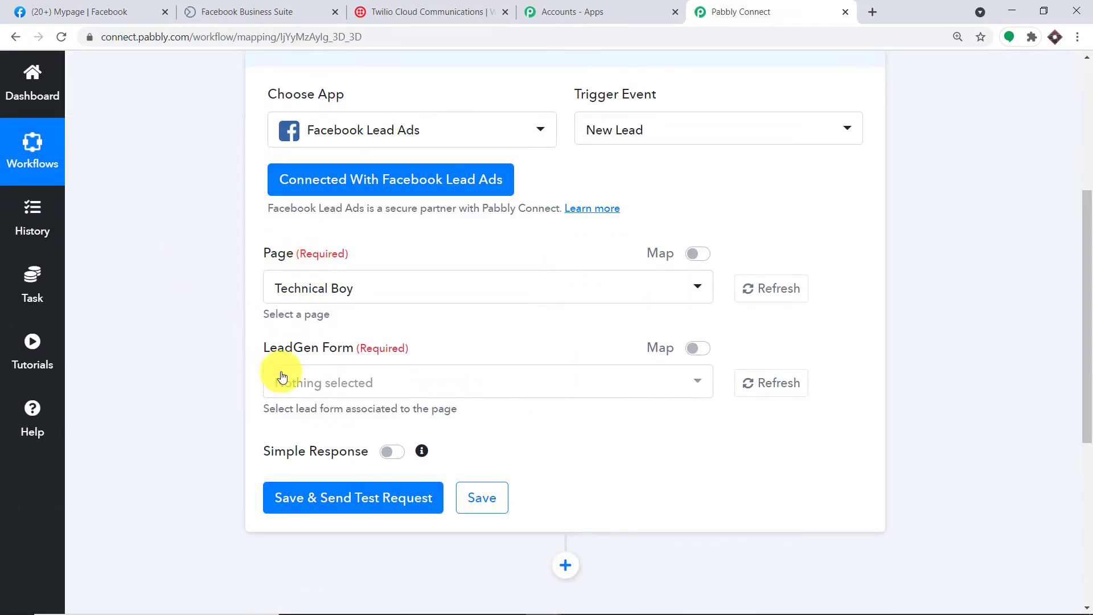
pyautogui.scroll(1, 374, 371)
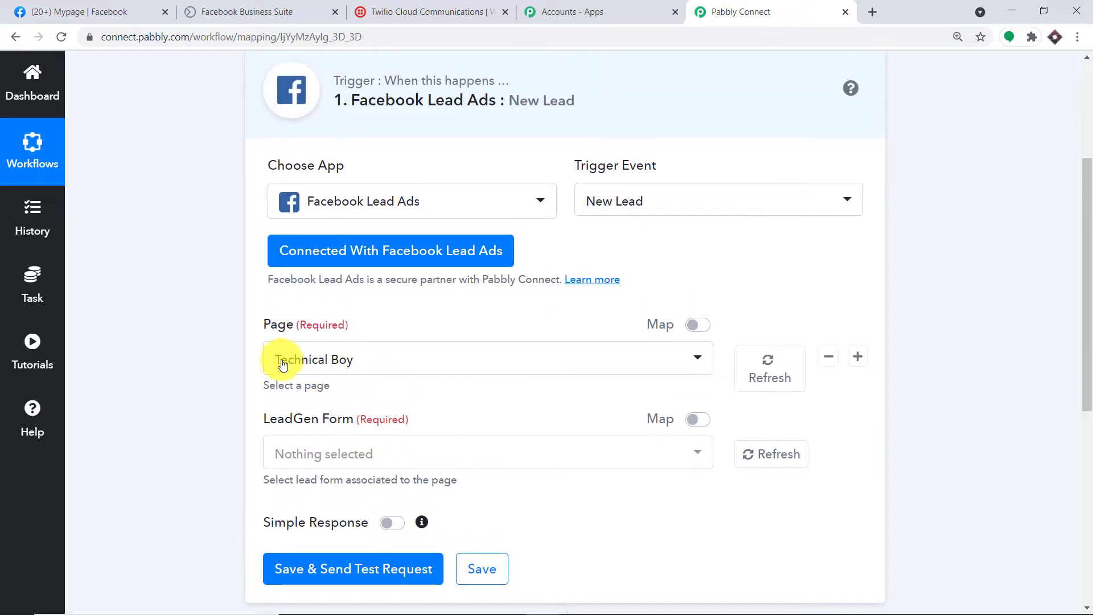
pyautogui.click(298, 356)
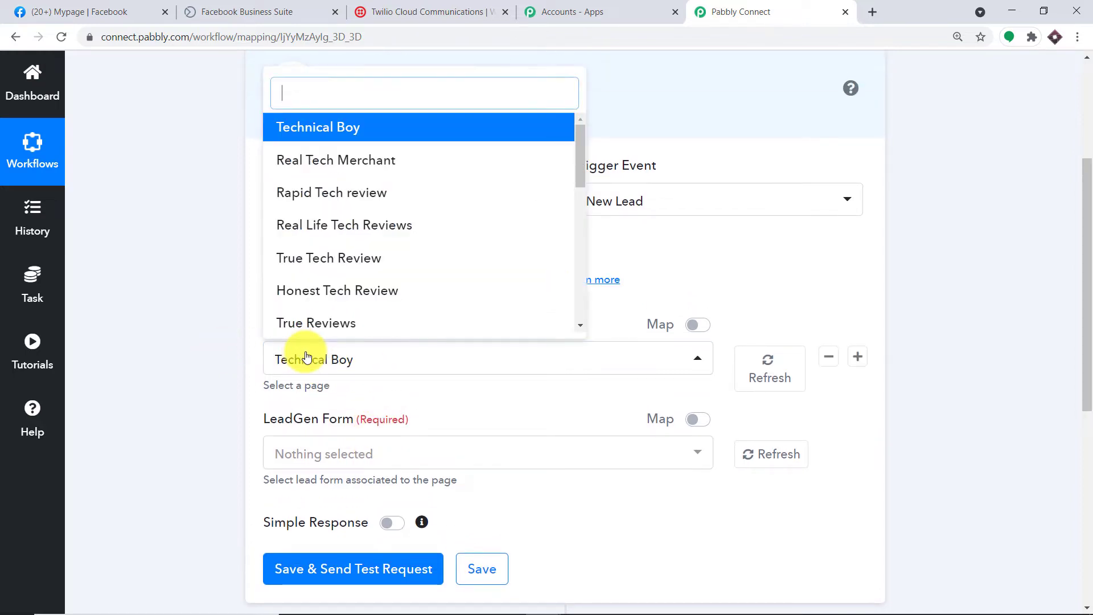
pyautogui.scroll(-10, 452, 257)
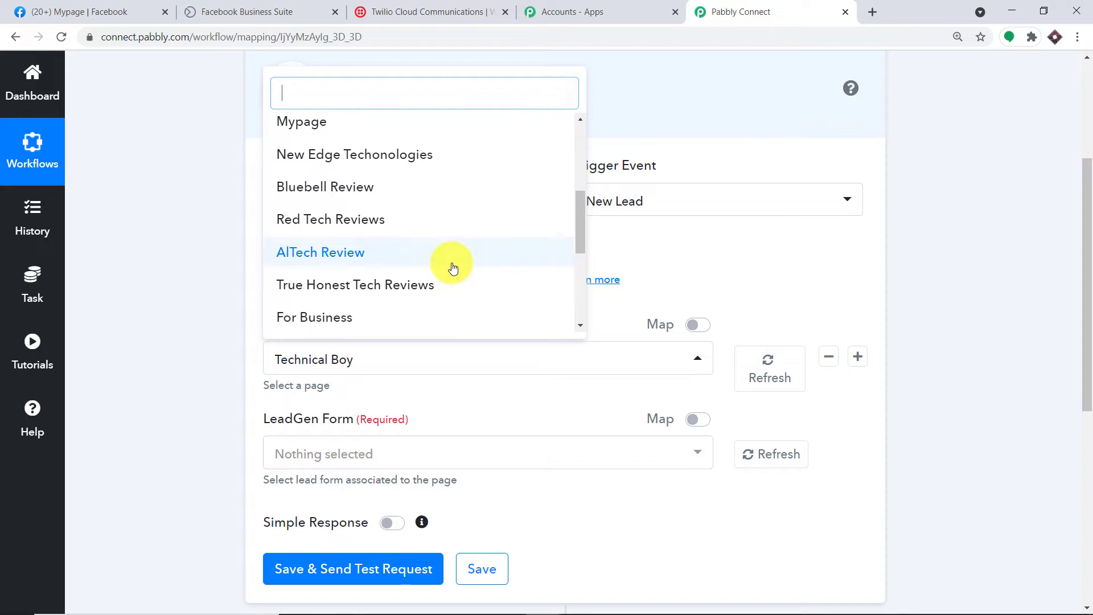
pyautogui.click(118, 7)
# - Review the account's 21 pages in Facebook's 'Pages you manage' list
pyautogui.click(25, 69)
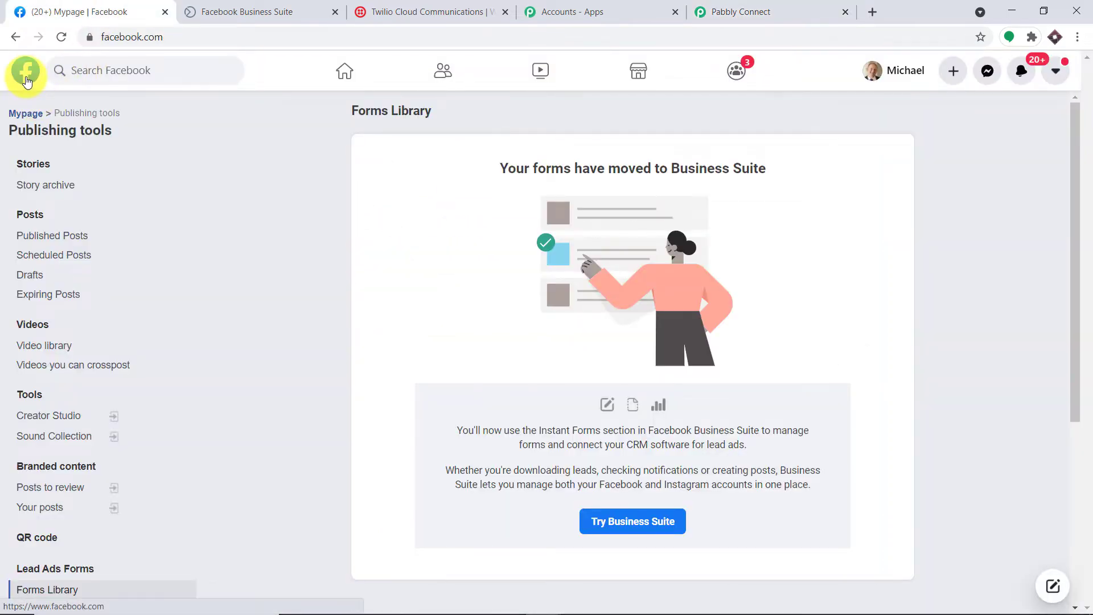
pyautogui.scroll(-1, 86, 239)
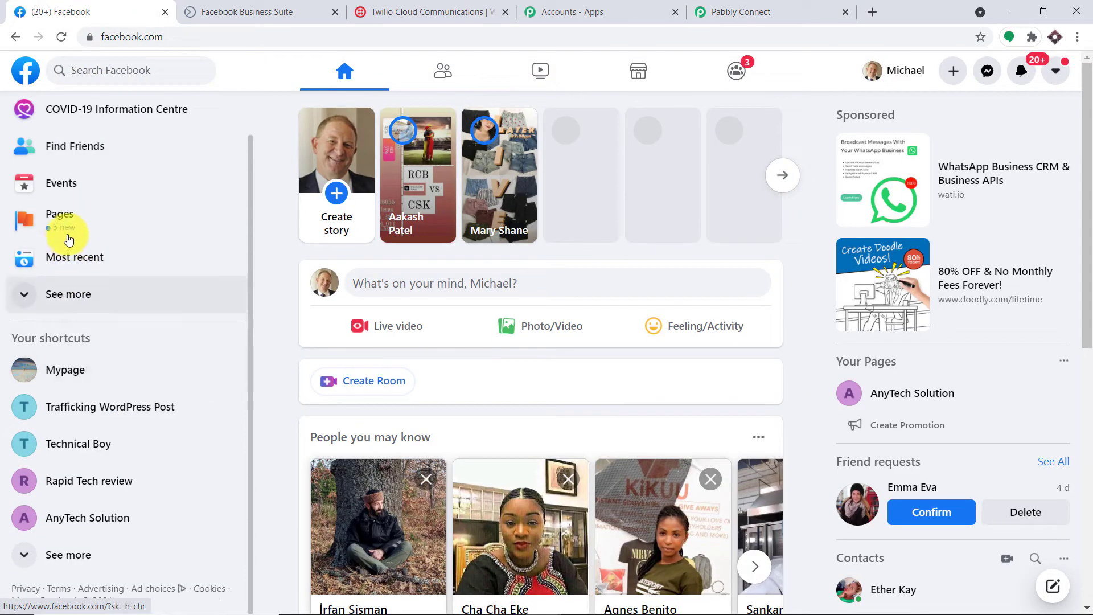
pyautogui.click(62, 213)
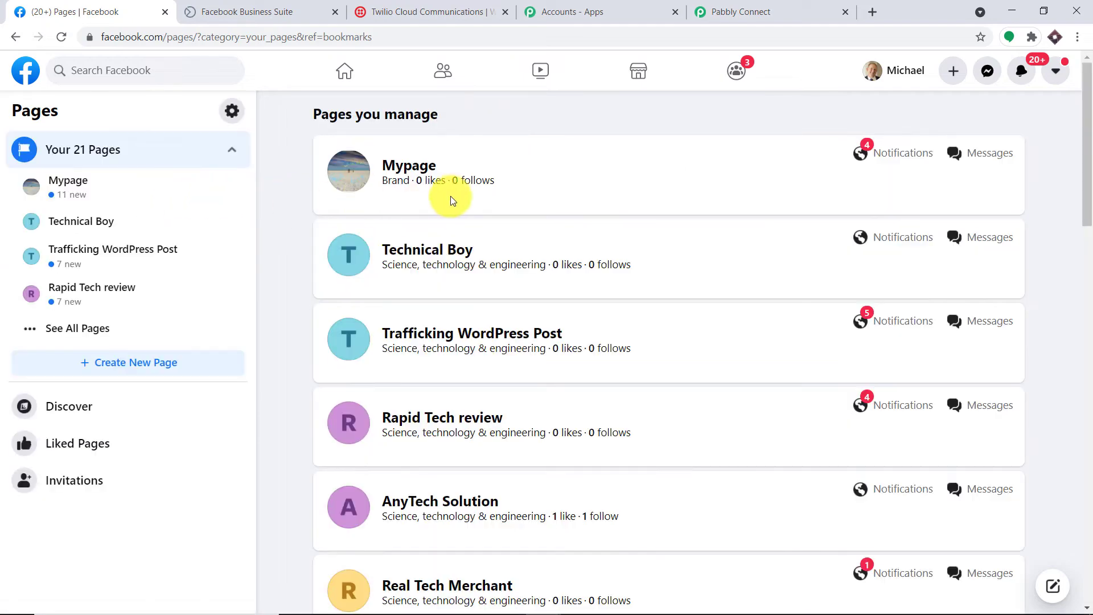
pyautogui.scroll(-5, 493, 230)
pyautogui.scroll(-15, 489, 237)
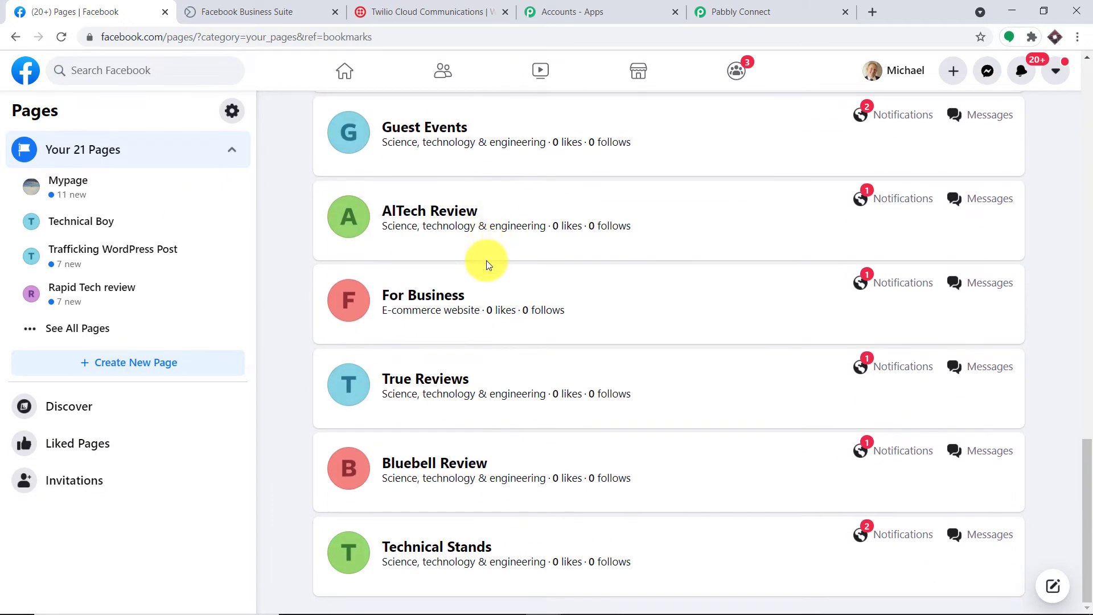
pyautogui.scroll(7, 495, 284)
pyautogui.scroll(8, 495, 296)
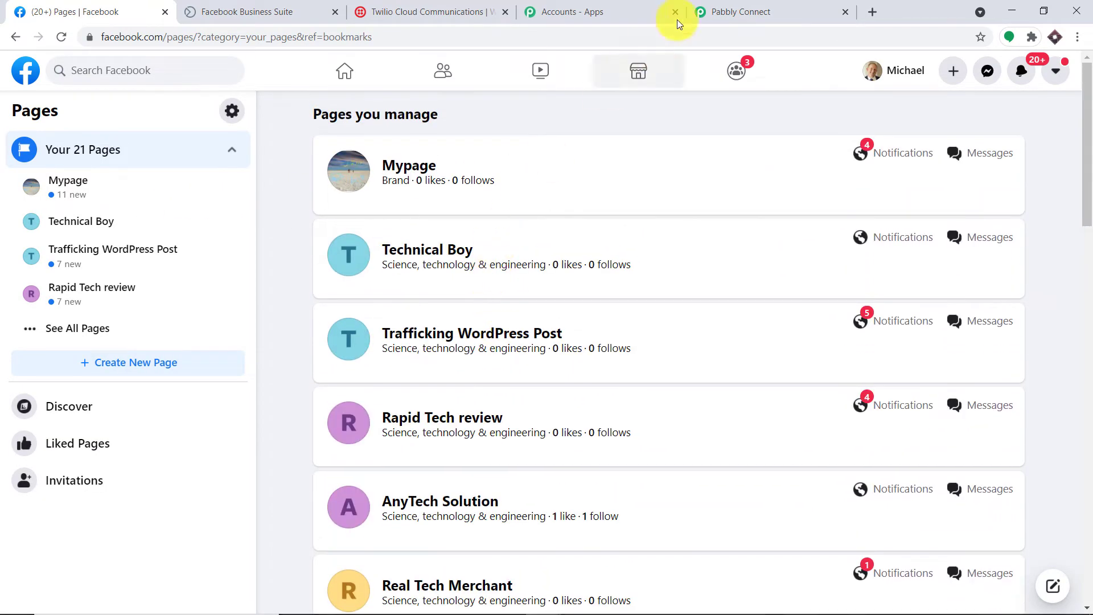
pyautogui.click(763, 12)
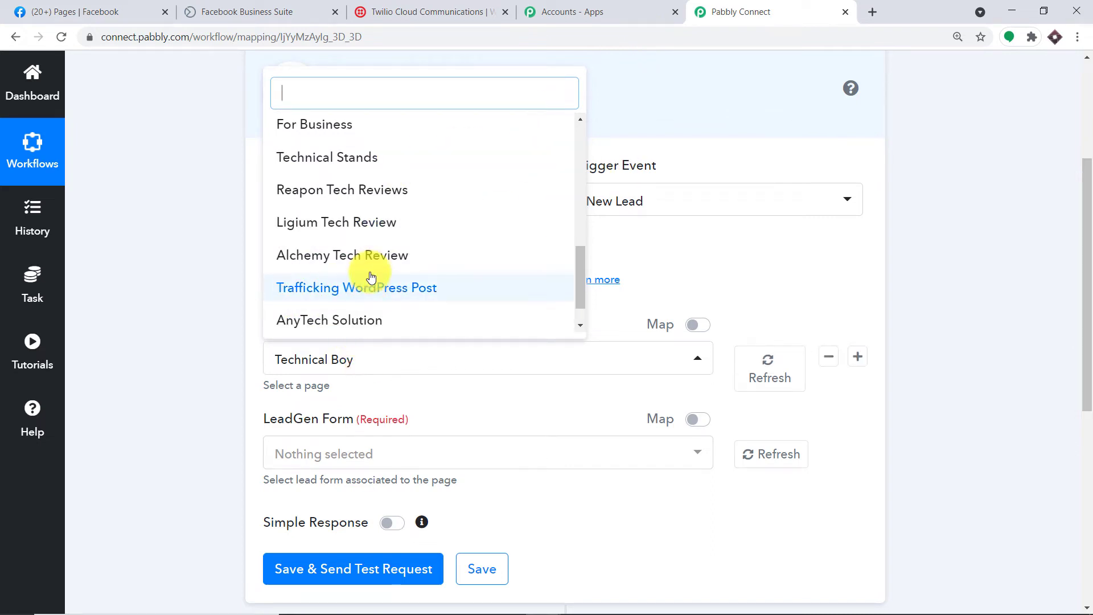
# - Set the trigger's Page to Mypage, keeping Deals for Today as the LeadGen Form
pyautogui.scroll(1, 369, 262)
pyautogui.scroll(2, 358, 199)
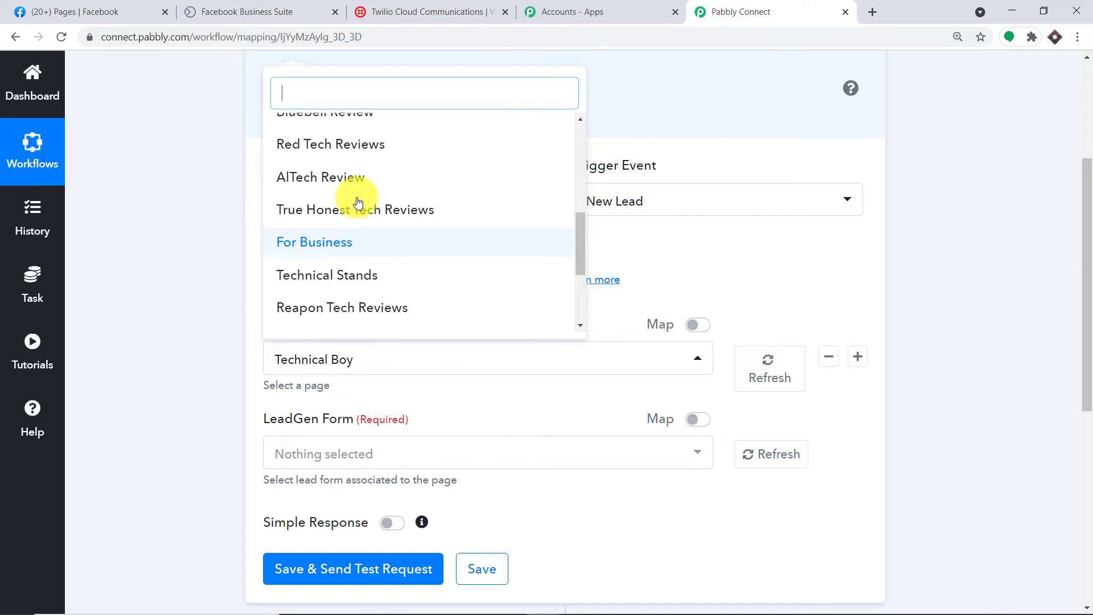
pyautogui.click(358, 169)
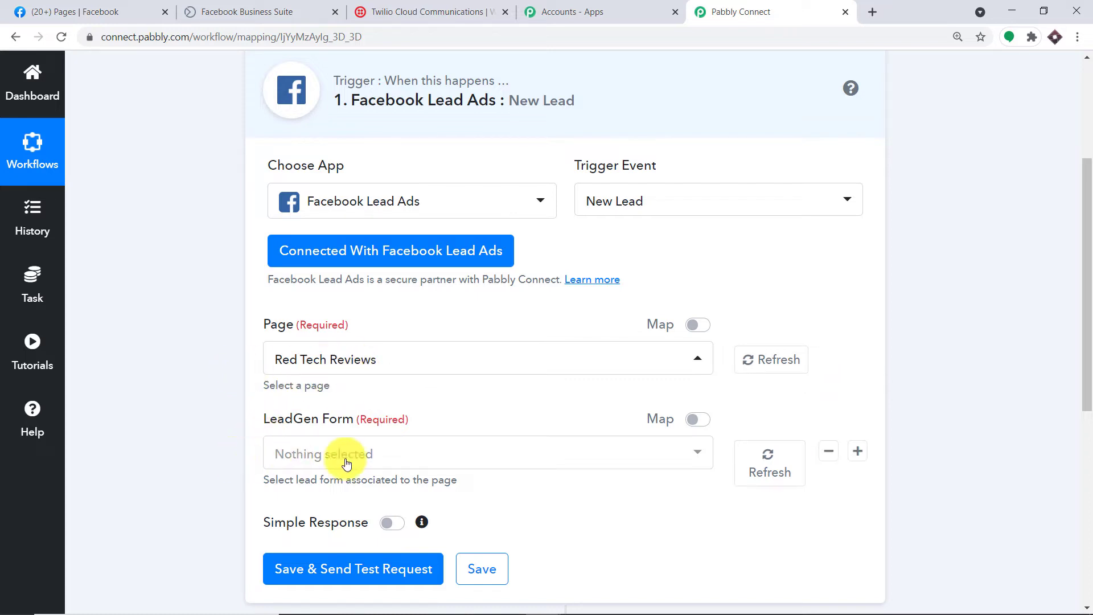
pyautogui.click(407, 459)
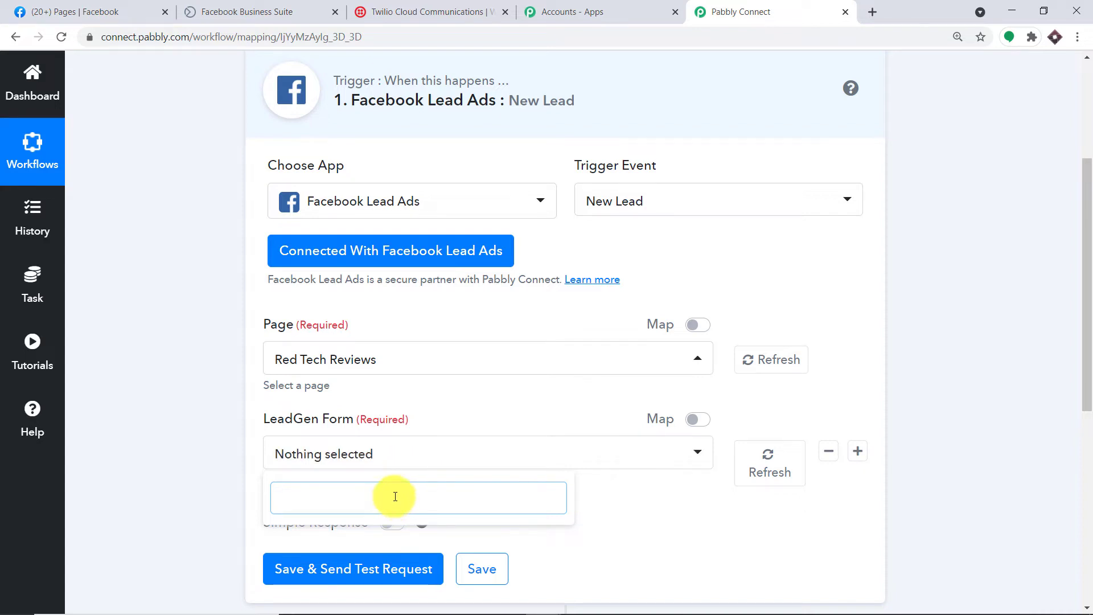
pyautogui.click(391, 364)
pyautogui.scroll(1, 405, 245)
pyautogui.scroll(2, 398, 244)
pyautogui.click(344, 238)
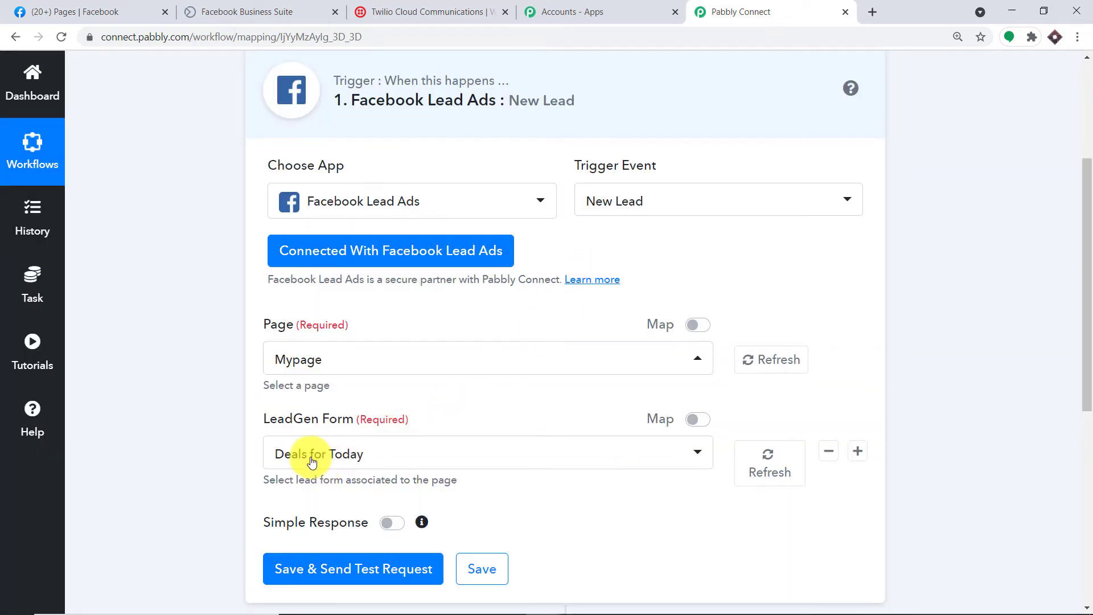
pyautogui.click(312, 462)
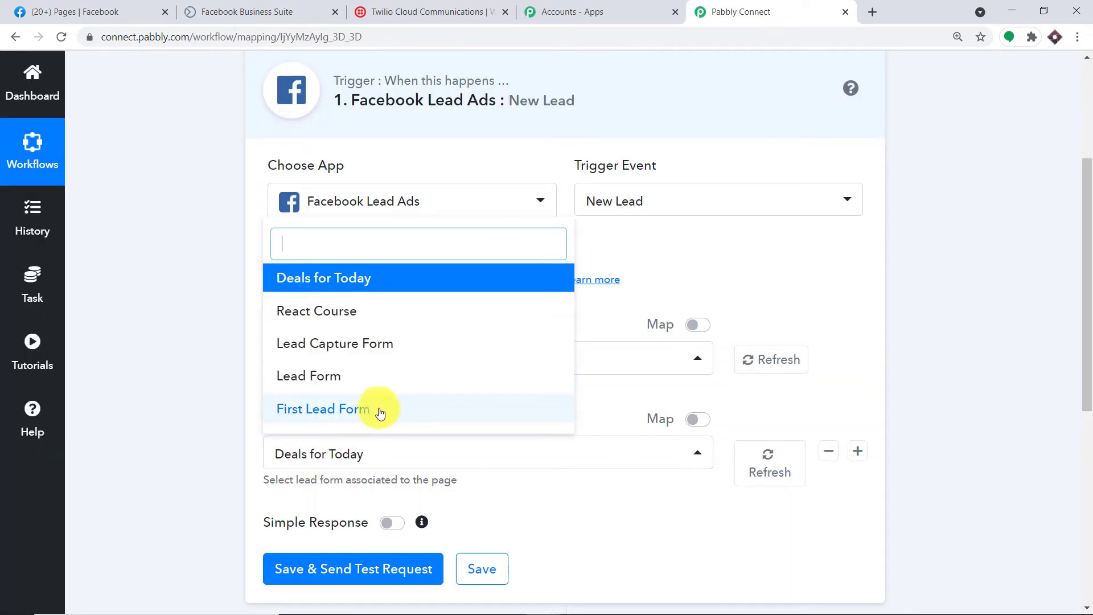
pyautogui.click(713, 268)
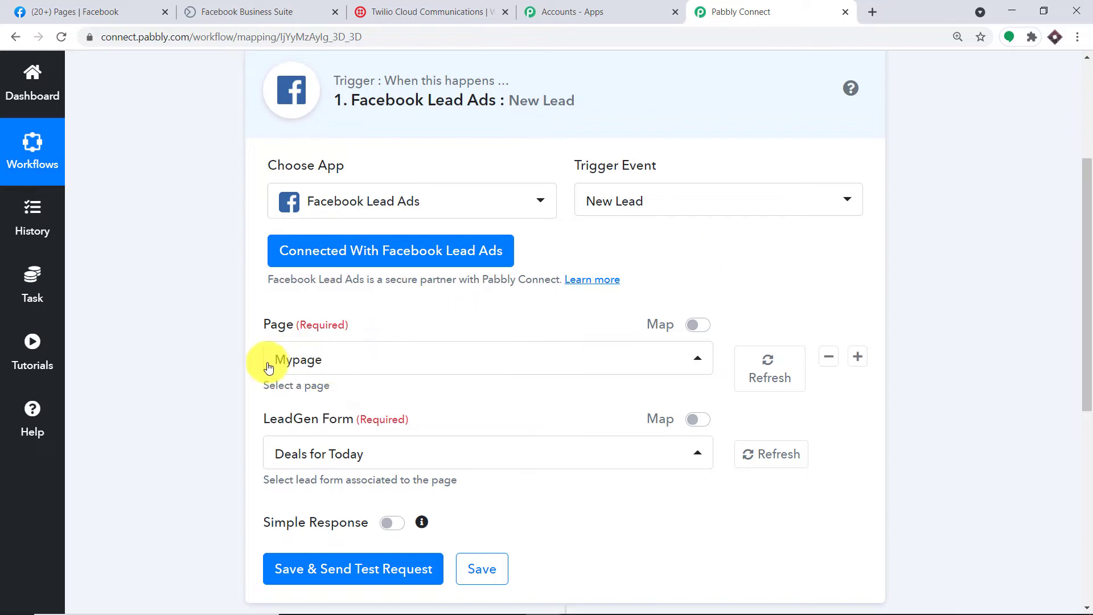
pyautogui.click(125, 11)
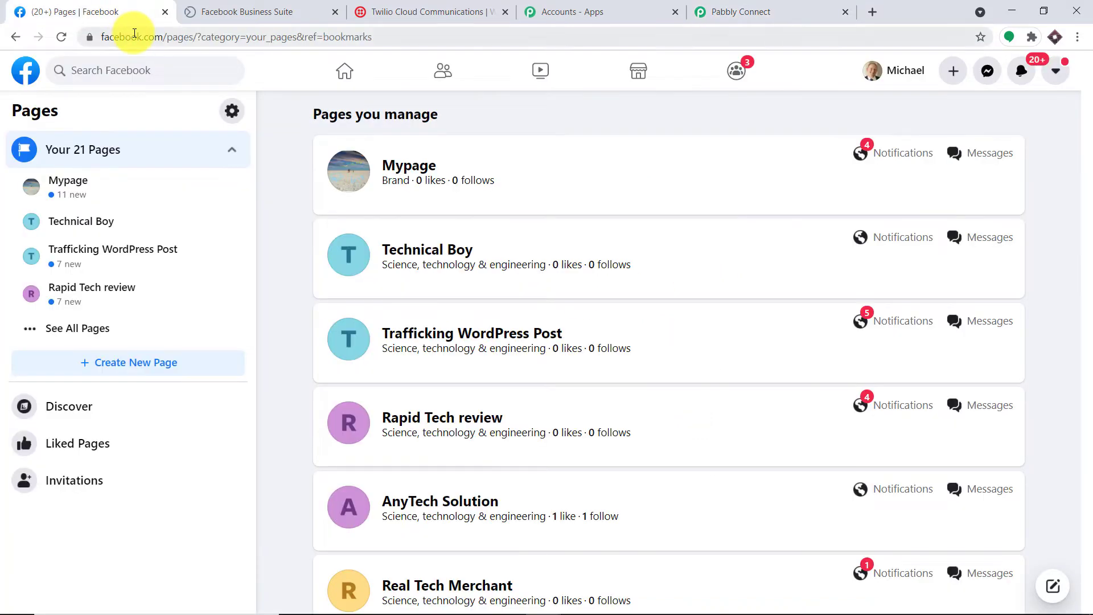
# - Open Mypage's Forms Library under Publishing Tools and follow it to Business Suite
pyautogui.click(413, 178)
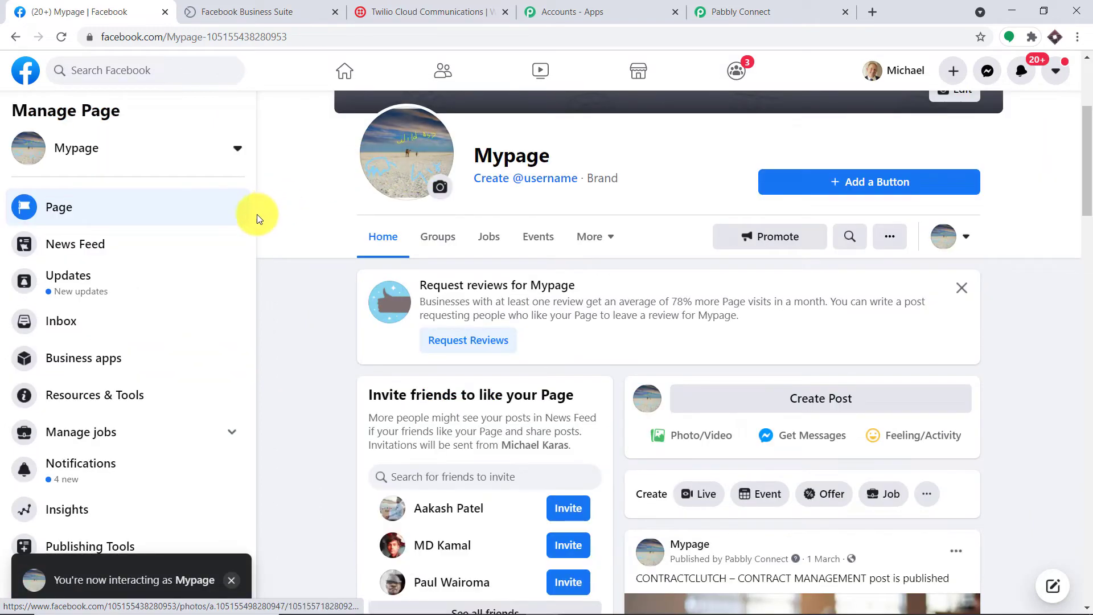
pyautogui.scroll(-4, 214, 254)
pyautogui.click(109, 392)
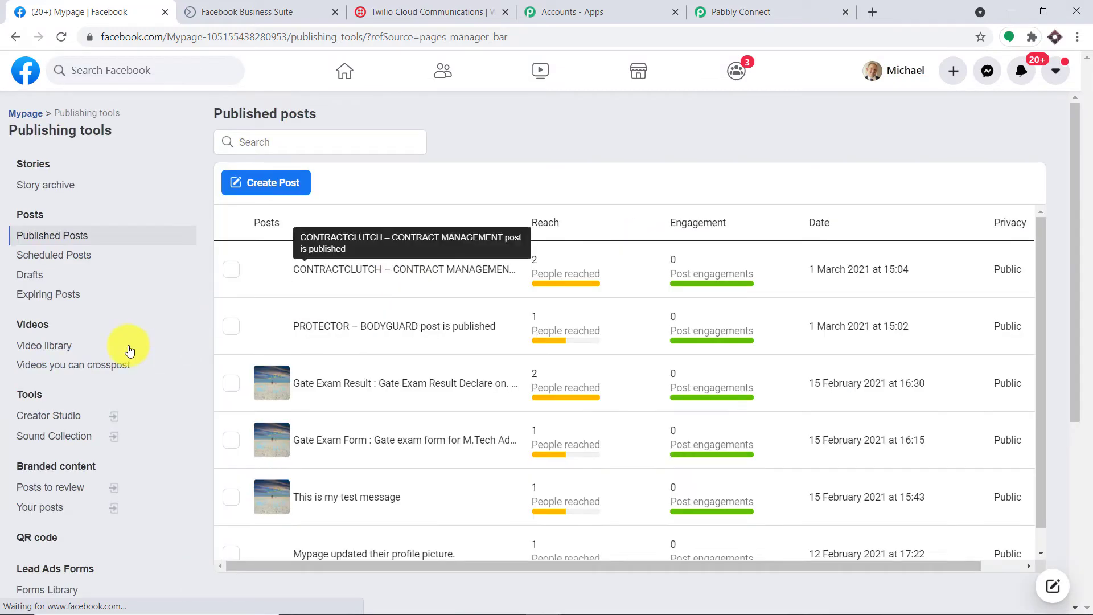
pyautogui.scroll(-3, 114, 410)
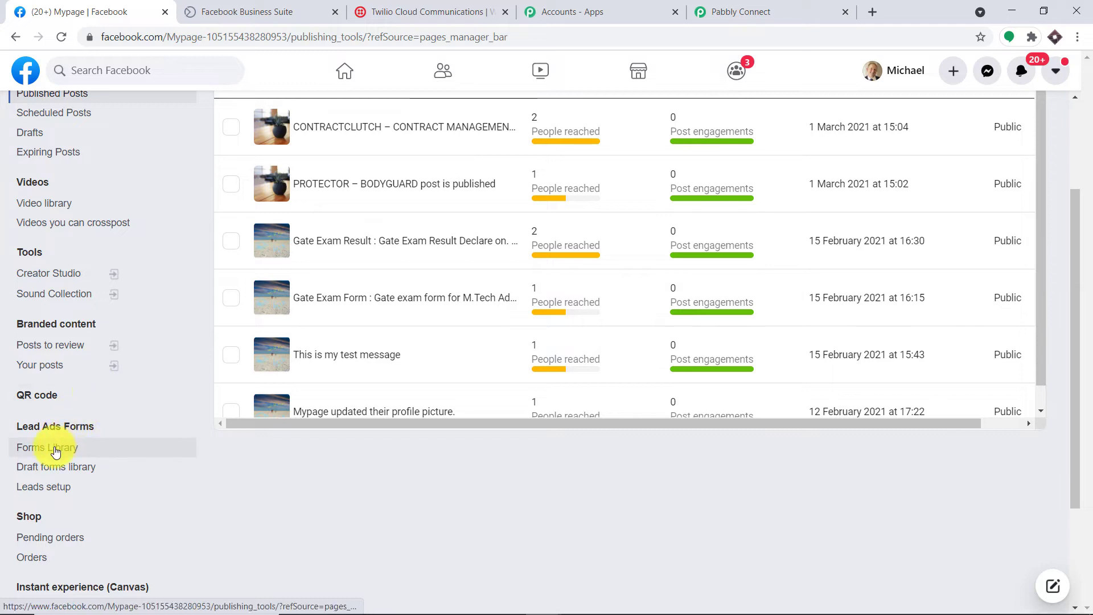
pyautogui.click(50, 448)
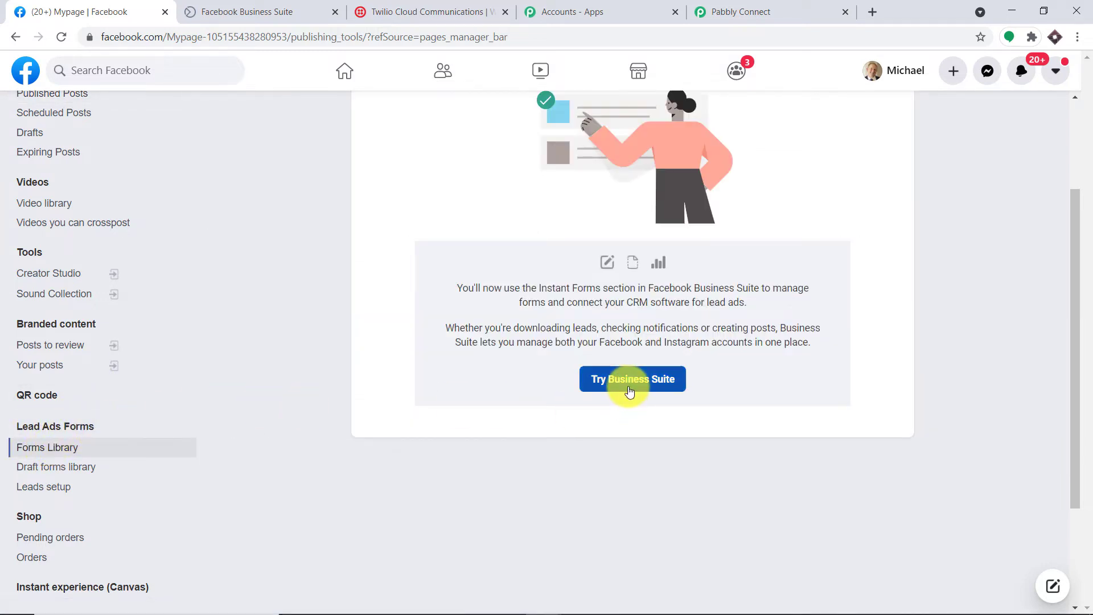
pyautogui.click(623, 384)
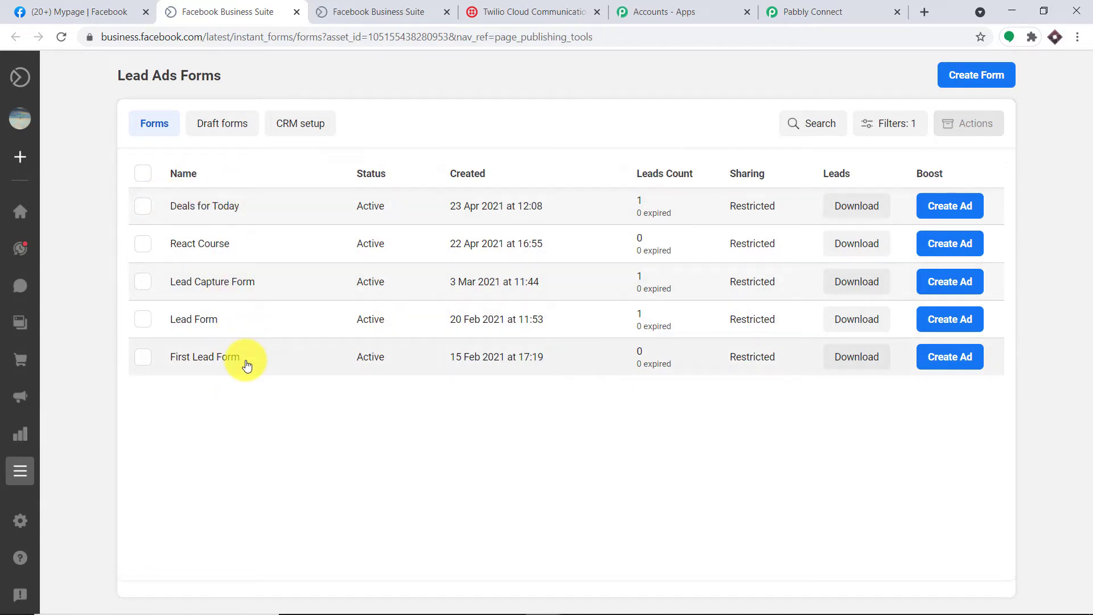
# - Keep 'Deals for Today' as the trigger's lead form, then bring up Business Suite's Lead Ads Forms list
pyautogui.click(870, 10)
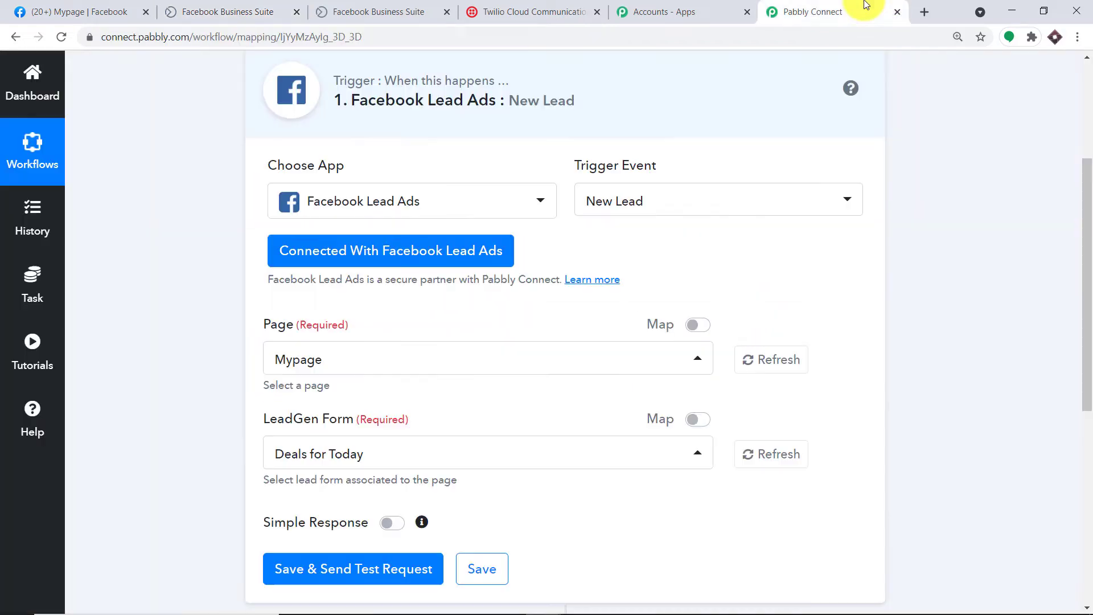
pyautogui.click(419, 459)
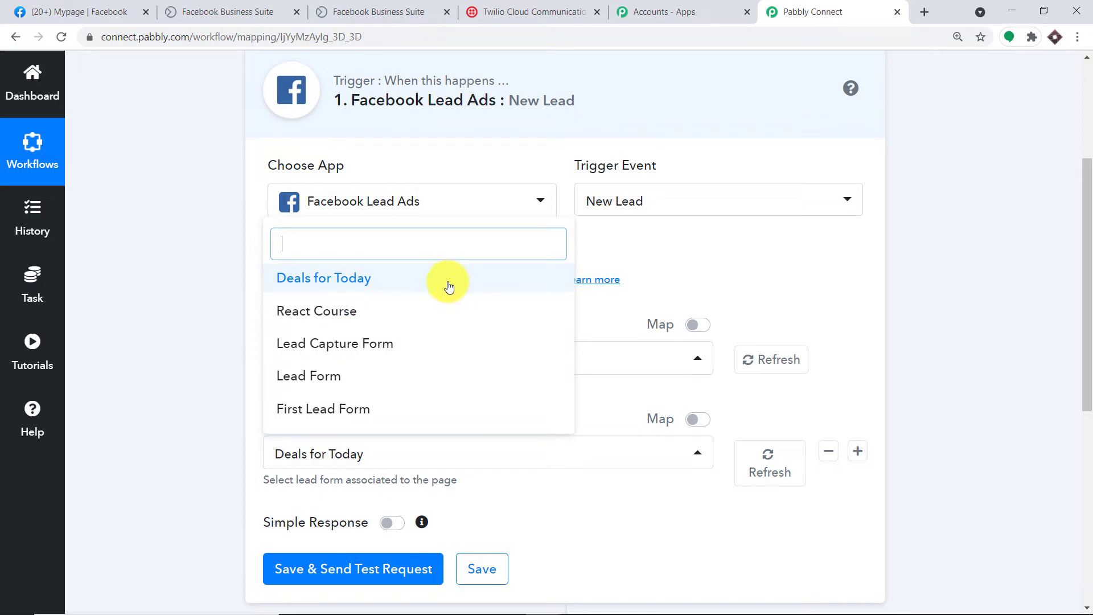
pyautogui.click(449, 285)
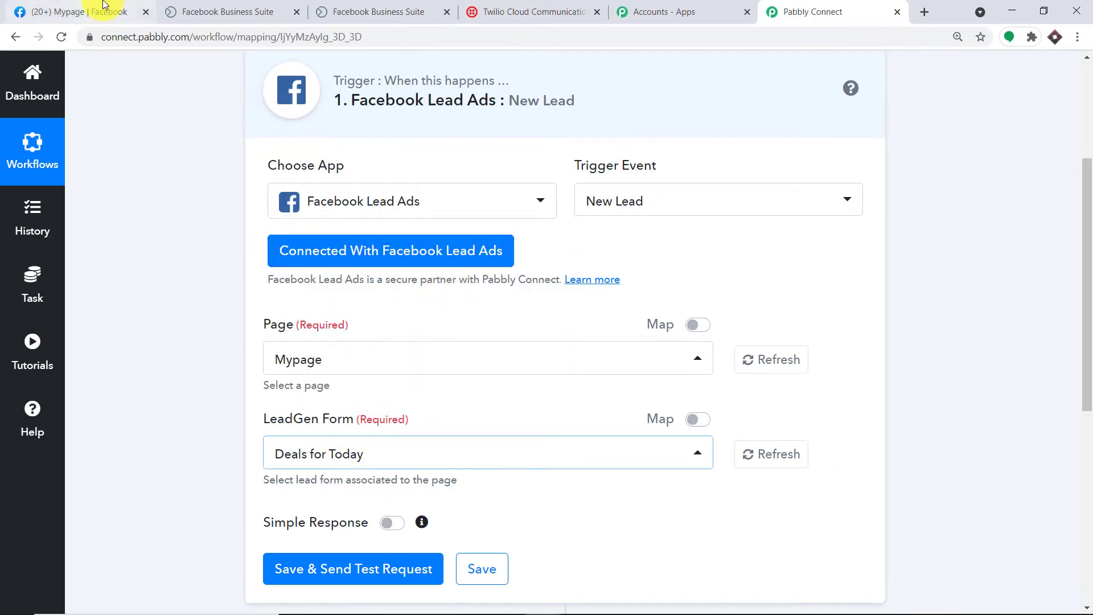
pyautogui.click(104, 5)
pyautogui.click(222, 10)
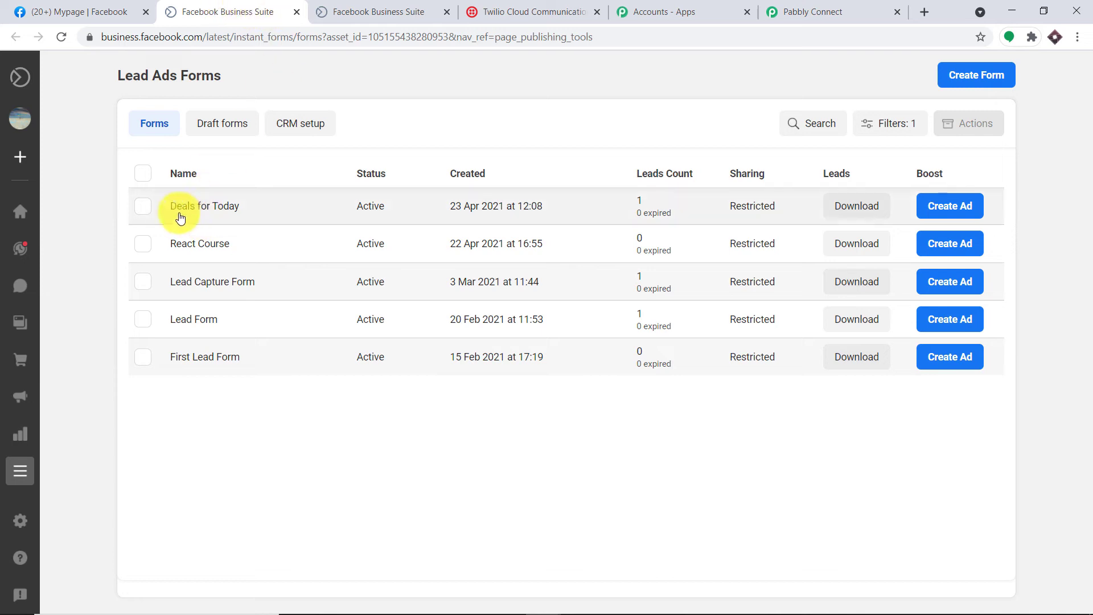
# - Open a test version of the Deals for Today form and clear its prefilled email and full name
pyautogui.click(217, 210)
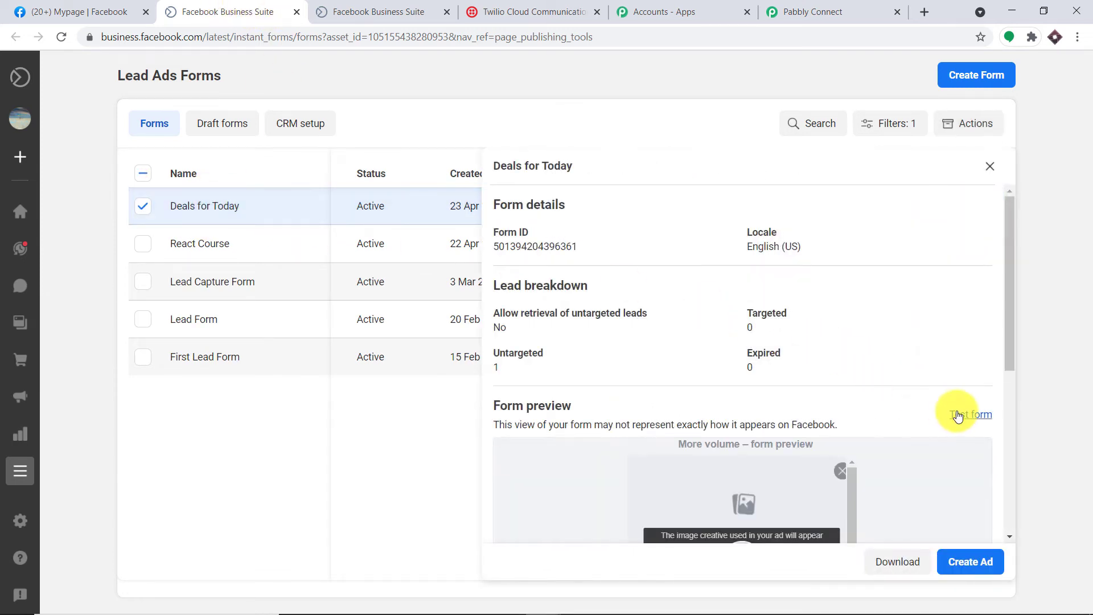
pyautogui.click(958, 417)
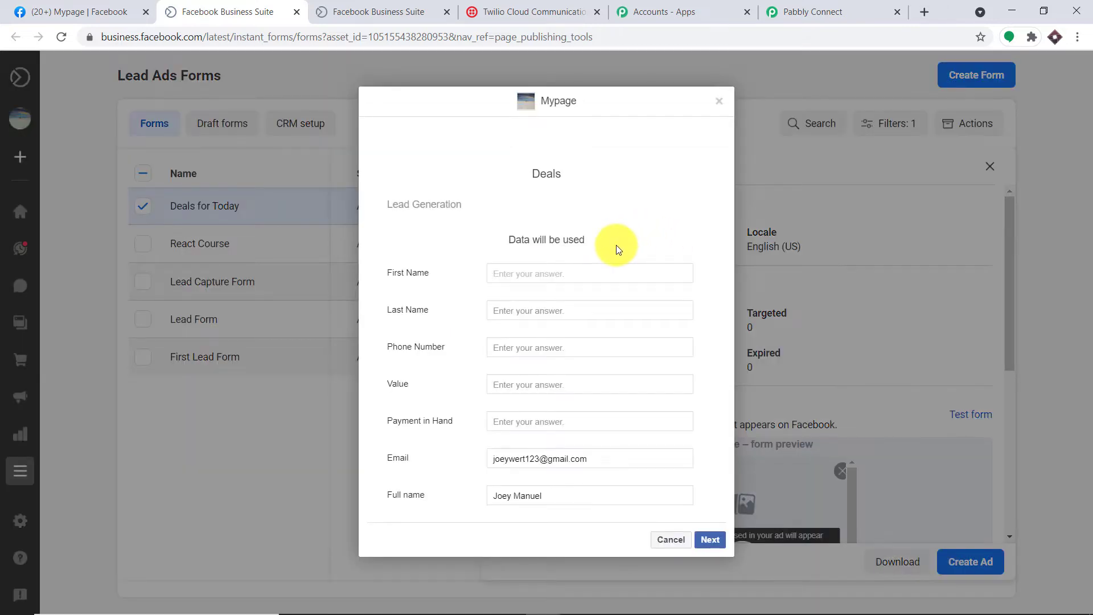
pyautogui.moveTo(590, 458); pyautogui.dragTo(402, 462)
pyautogui.press('BackSpace')
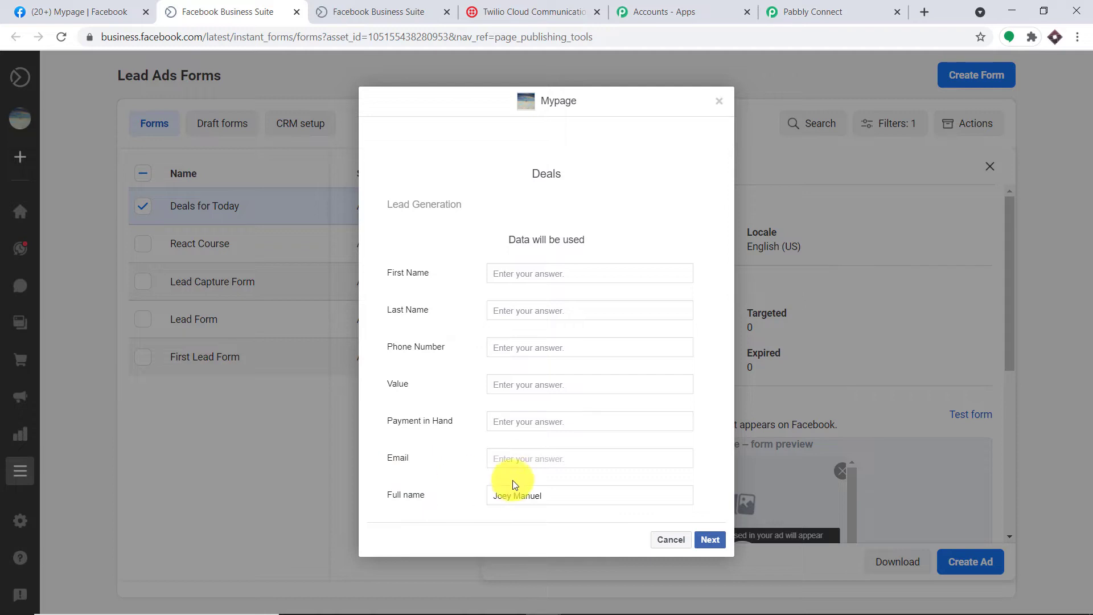
pyautogui.moveTo(546, 496); pyautogui.dragTo(466, 514)
pyautogui.press('BackSpace')
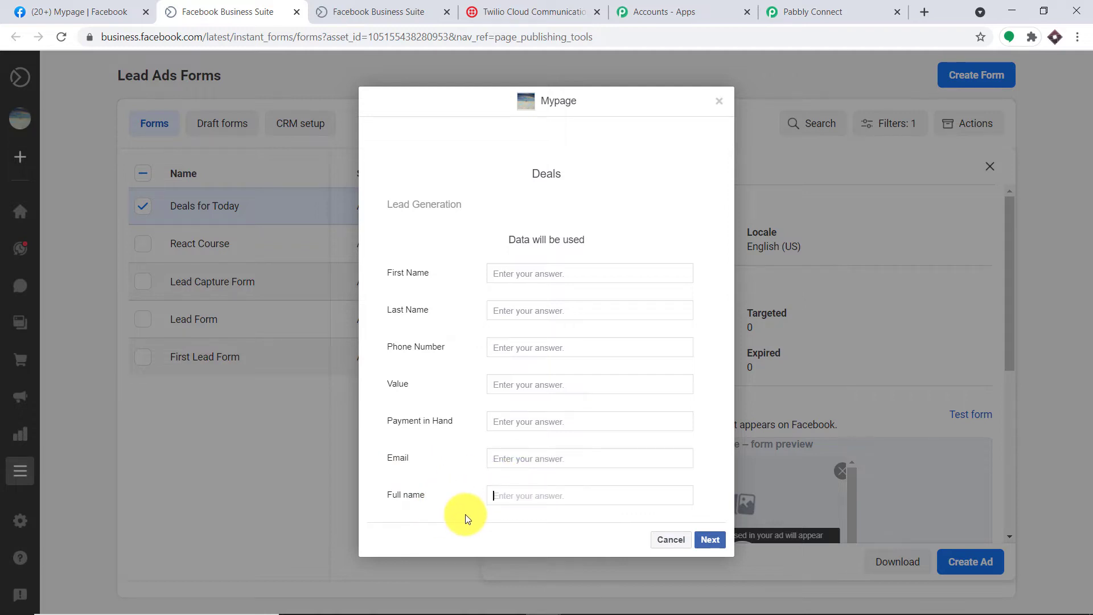
# - Enter the lead's first name, last-name initial and a pasted phone number
pyautogui.click(500, 281)
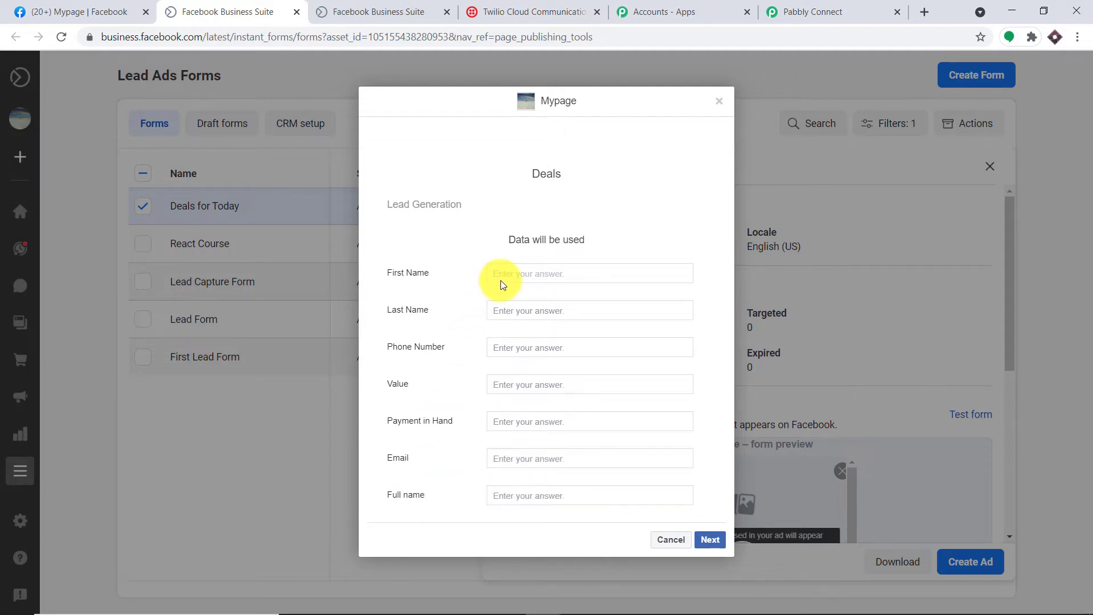
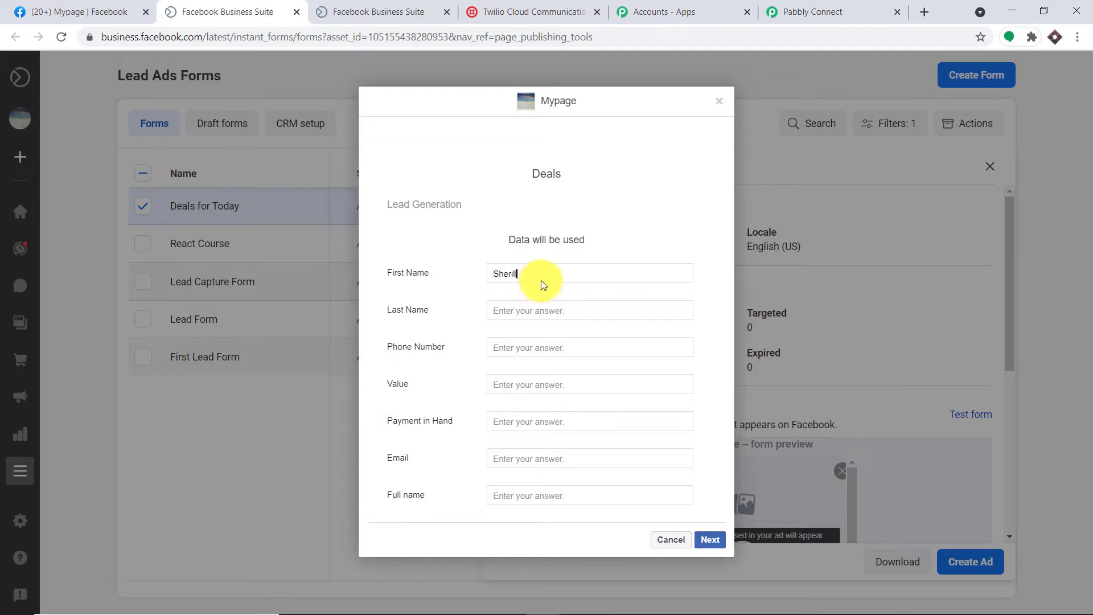
pyautogui.click(519, 314)
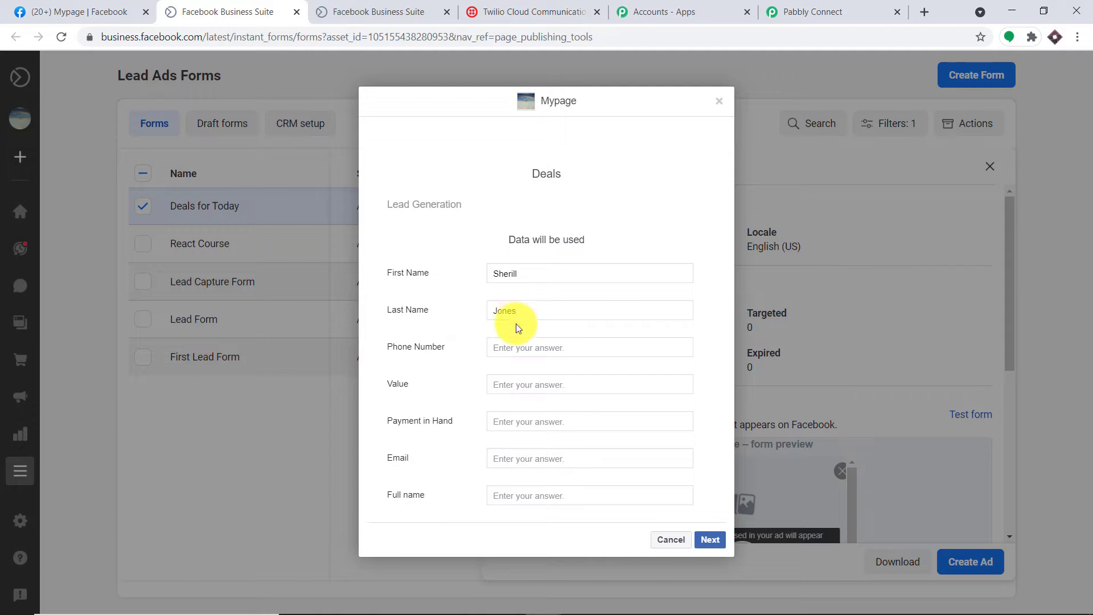
pyautogui.click(517, 346)
pyautogui.rightClick(518, 348)
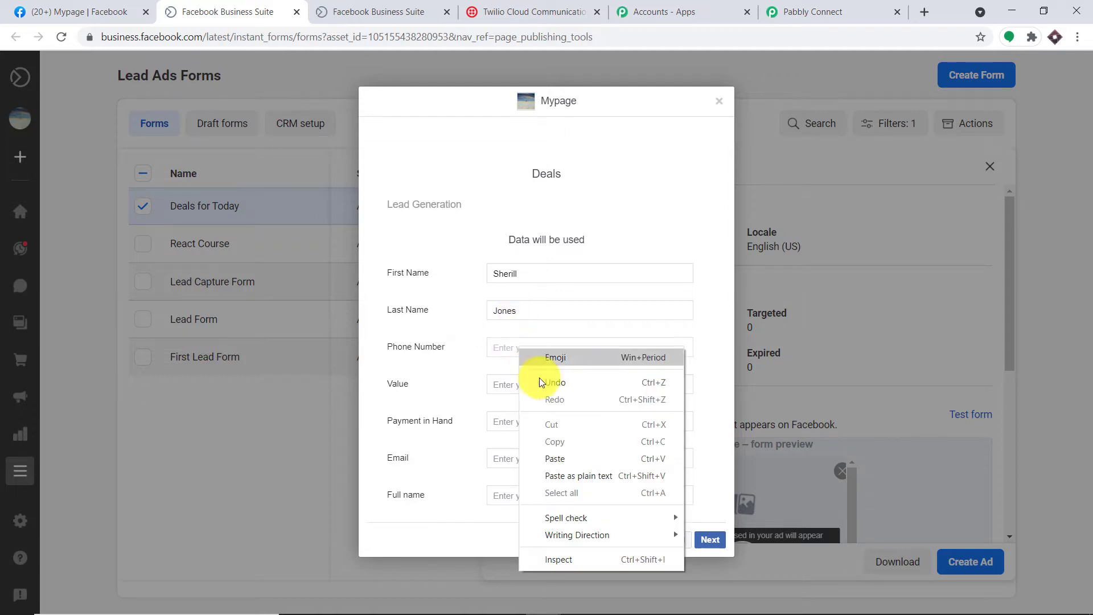
pyautogui.click(566, 452)
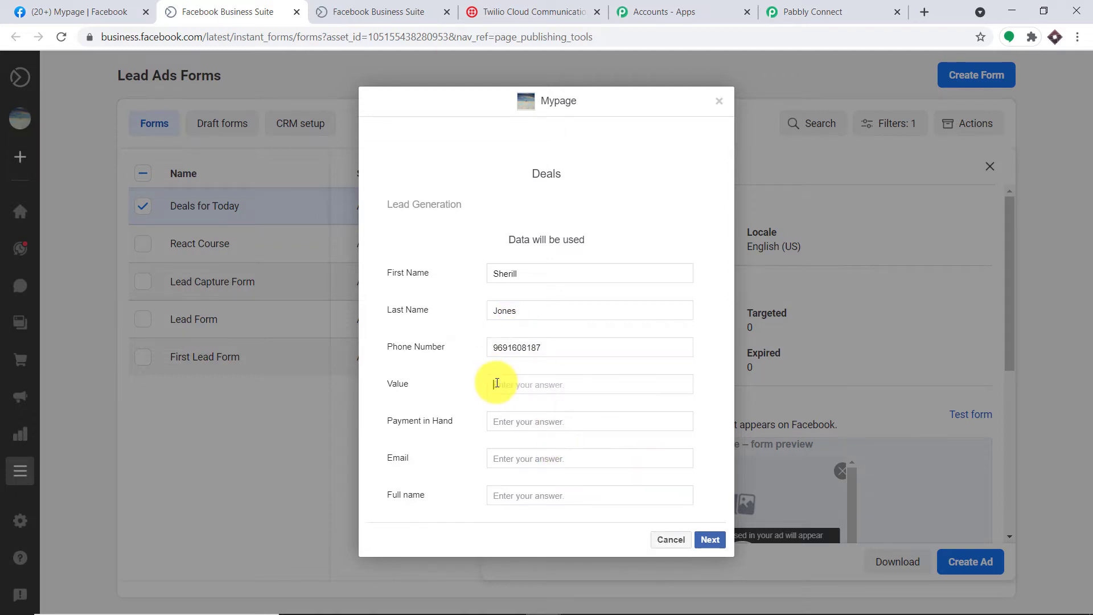
pyautogui.write('3')
# - Fill Payment in Hand 300, the lead's email and full name, then submit the test lead
pyautogui.click(514, 420)
pyautogui.write('3')
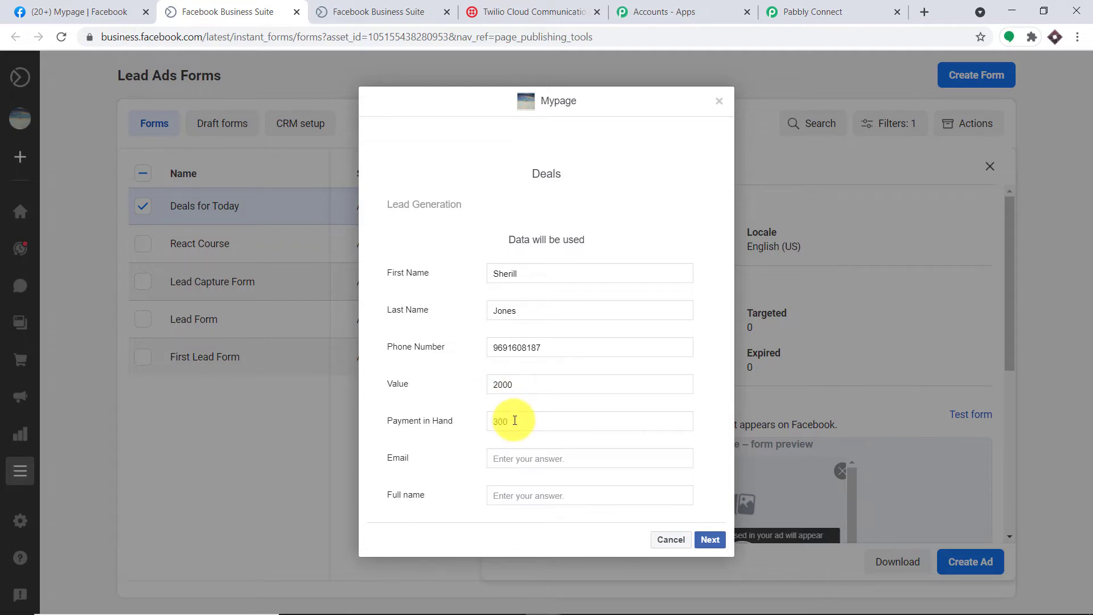
pyautogui.write('00')
pyautogui.click(518, 459)
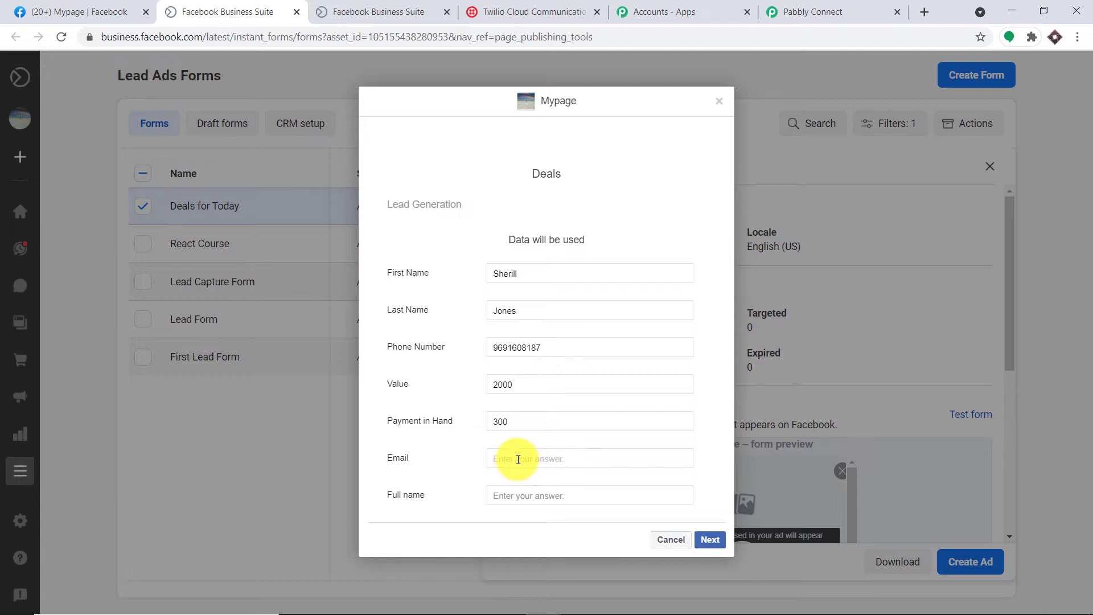
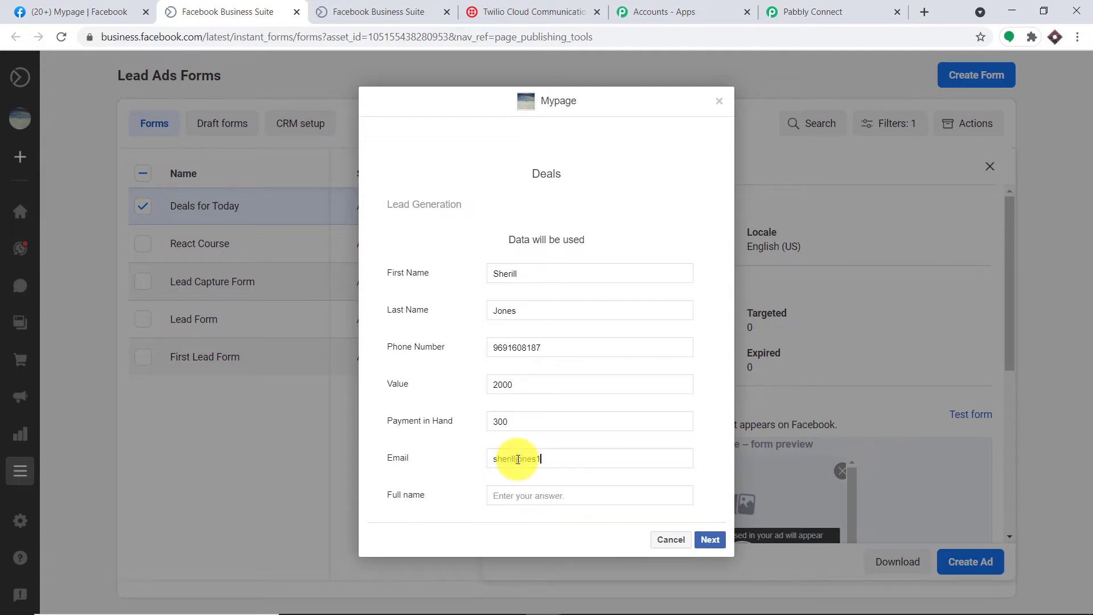
pyautogui.click(525, 496)
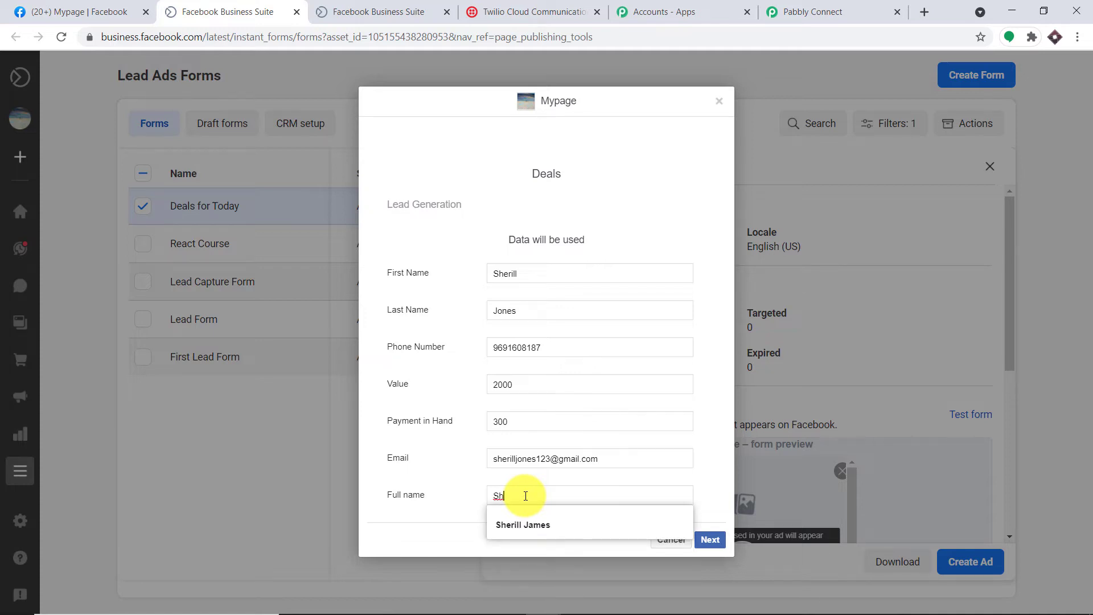
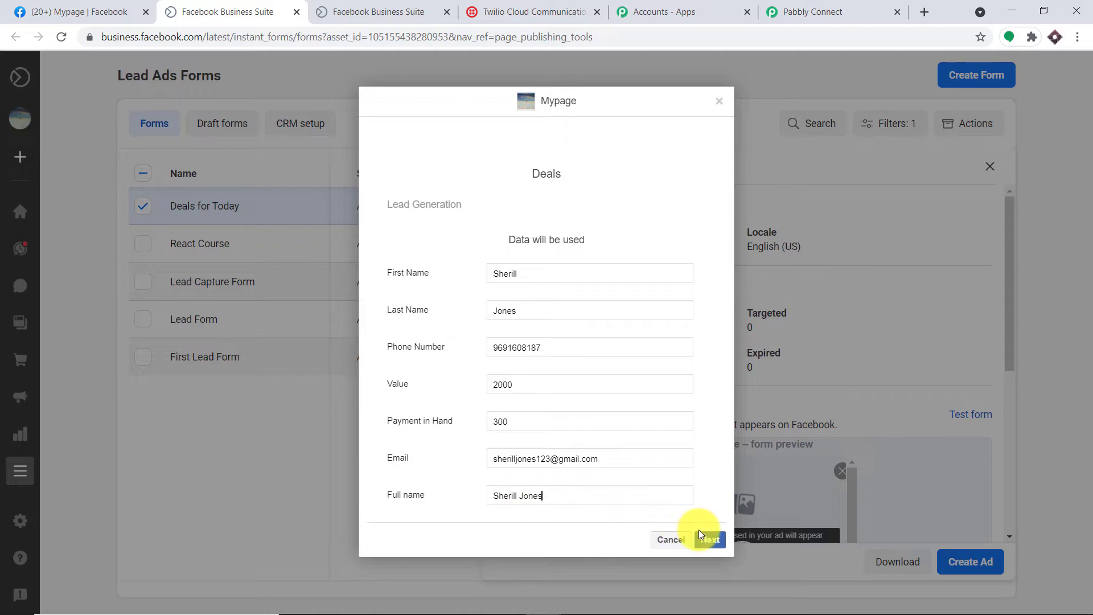
pyautogui.click(710, 539)
pyautogui.click(714, 265)
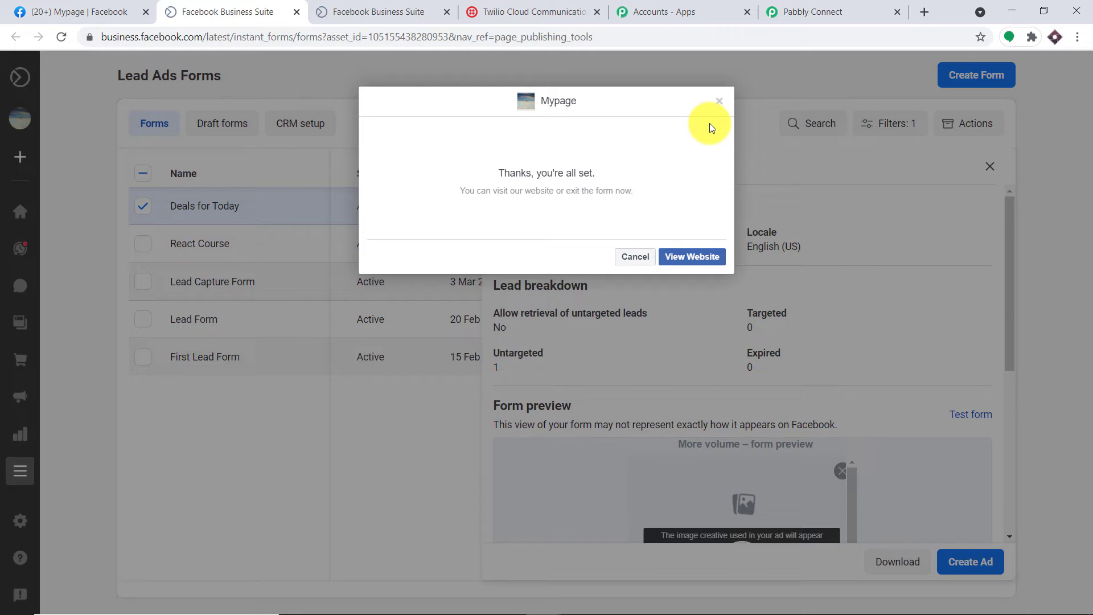
# - Back in Pabbly Connect, run Save & Send Test Request to capture the test lead
pyautogui.click(859, 11)
pyautogui.scroll(-1, 507, 401)
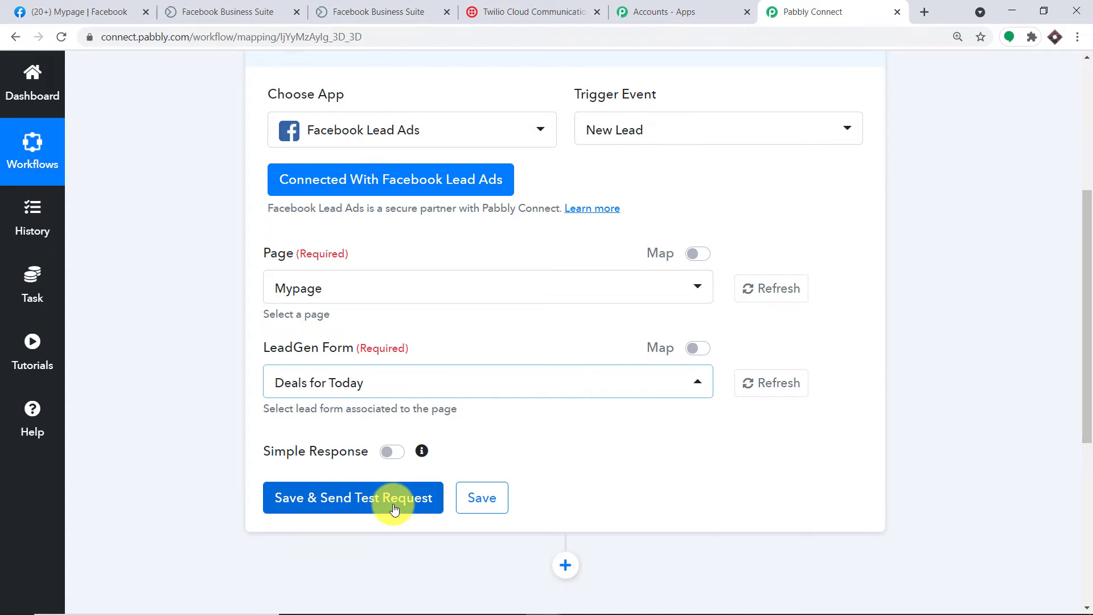
pyautogui.scroll(-3, 393, 504)
pyautogui.click(387, 355)
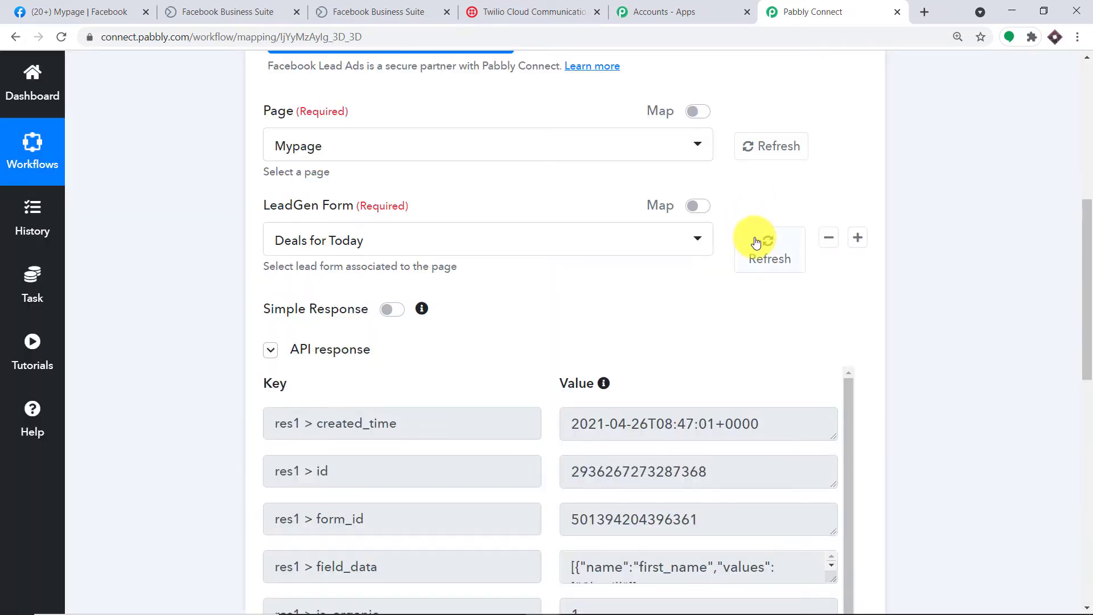
pyautogui.scroll(-4, 733, 383)
pyautogui.moveTo(1086, 354); pyautogui.dragTo(1088, 409)
# - Review the captured lead response (Value 2000, Payment 300) and add an action step below the trigger
pyautogui.scroll(-1, 605, 292)
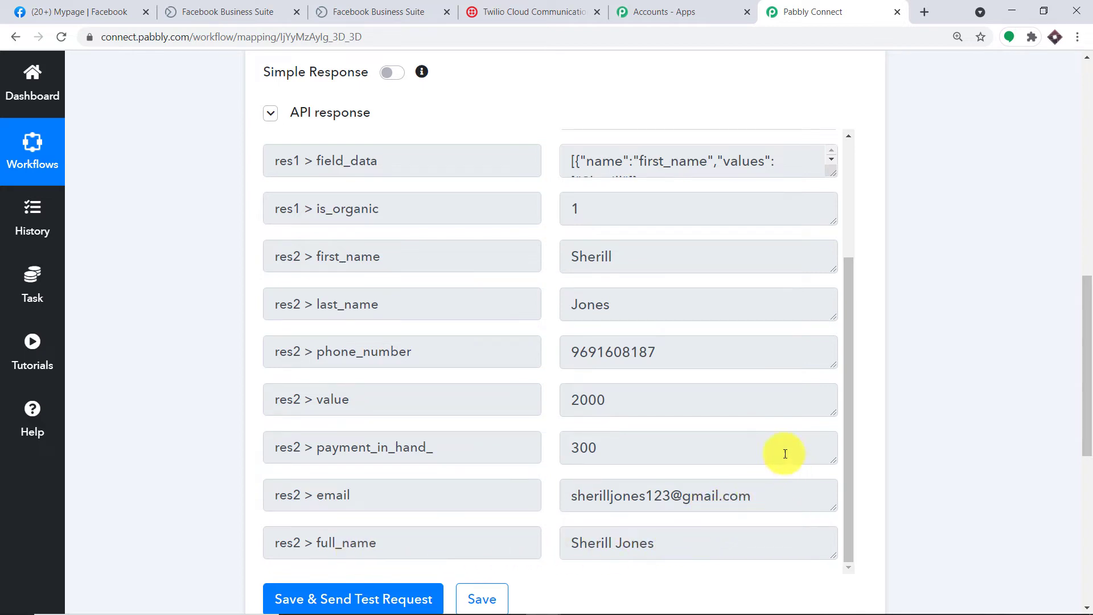
pyautogui.scroll(3, 626, 188)
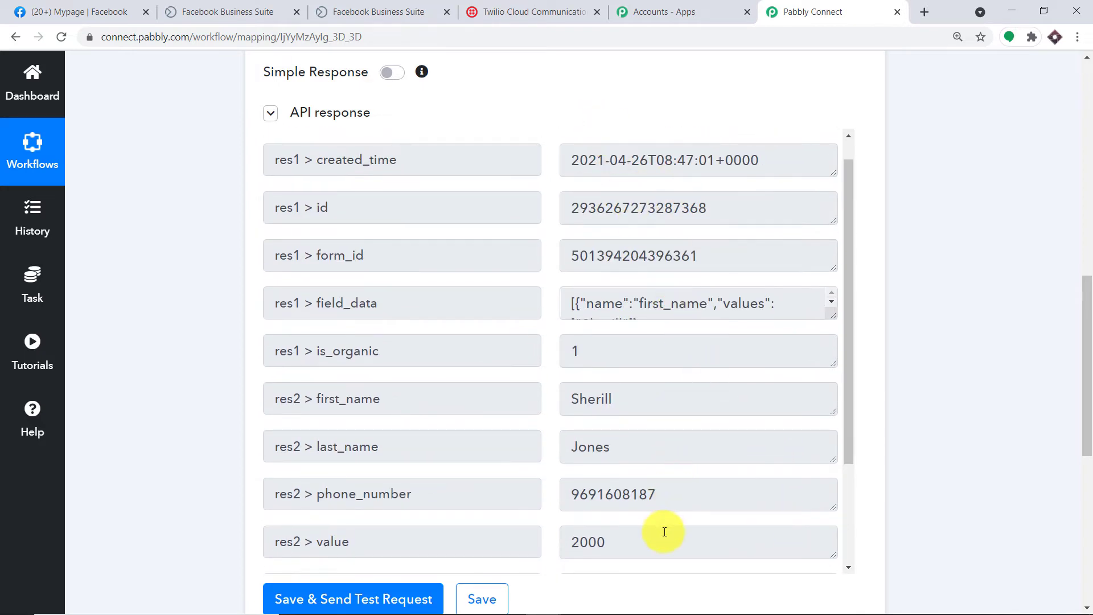
pyautogui.scroll(-3, 664, 530)
pyautogui.moveTo(1087, 372); pyautogui.dragTo(1090, 422)
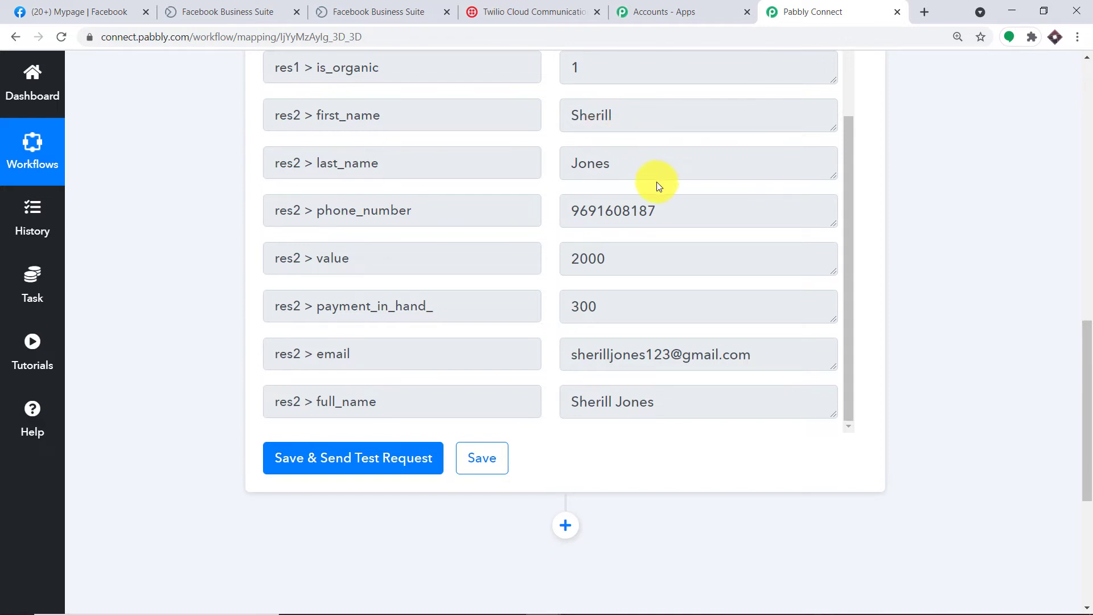
pyautogui.scroll(-5, 654, 196)
pyautogui.click(564, 253)
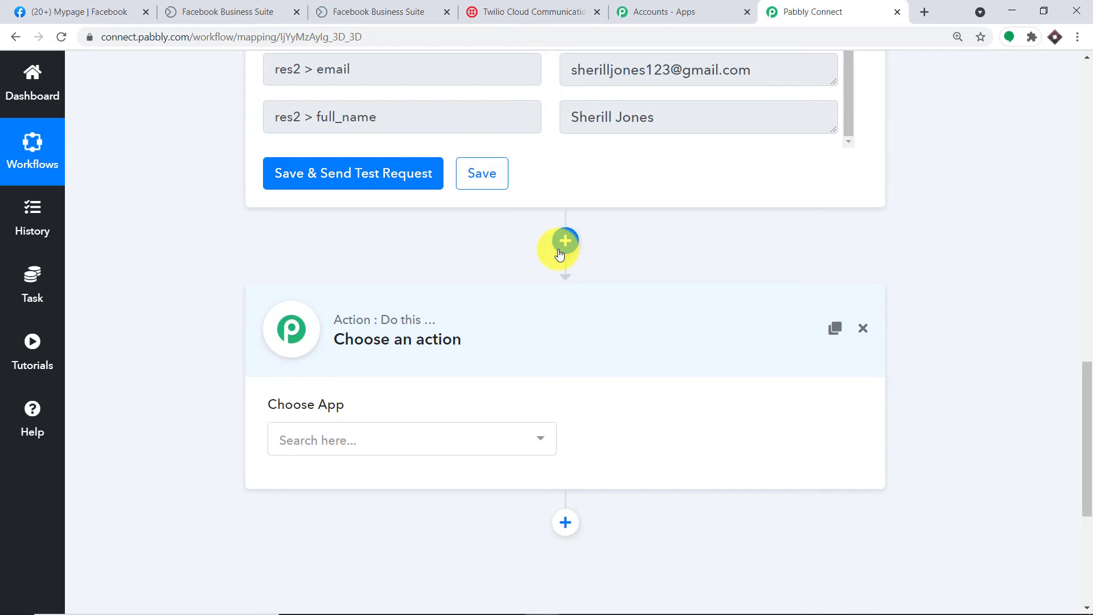
# - Set the action app to Twilio with the Send SMS Message event
pyautogui.click(387, 442)
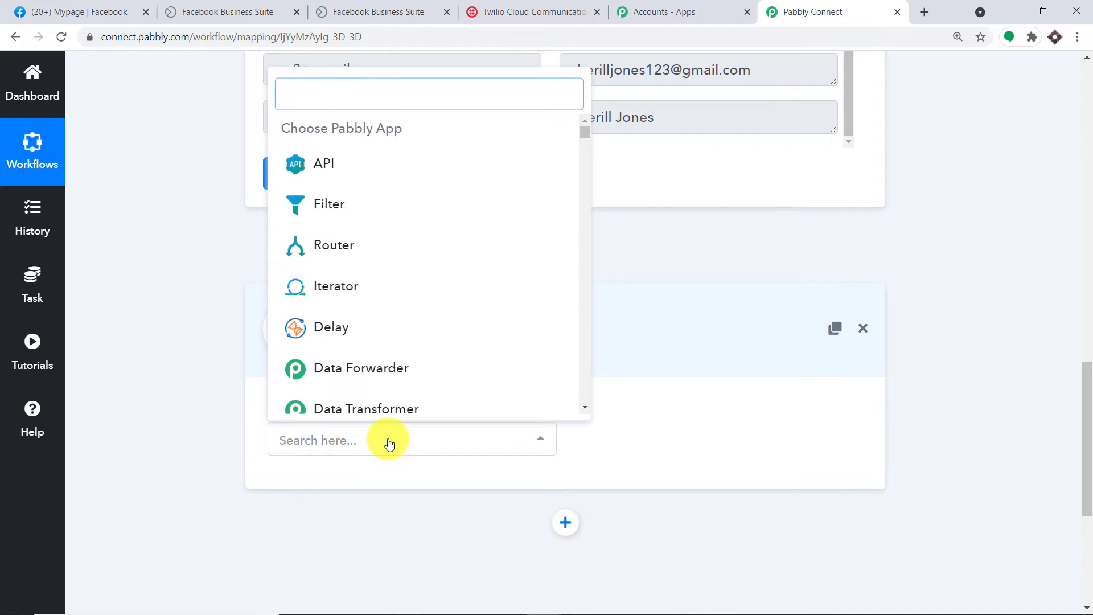
pyautogui.write('twili')
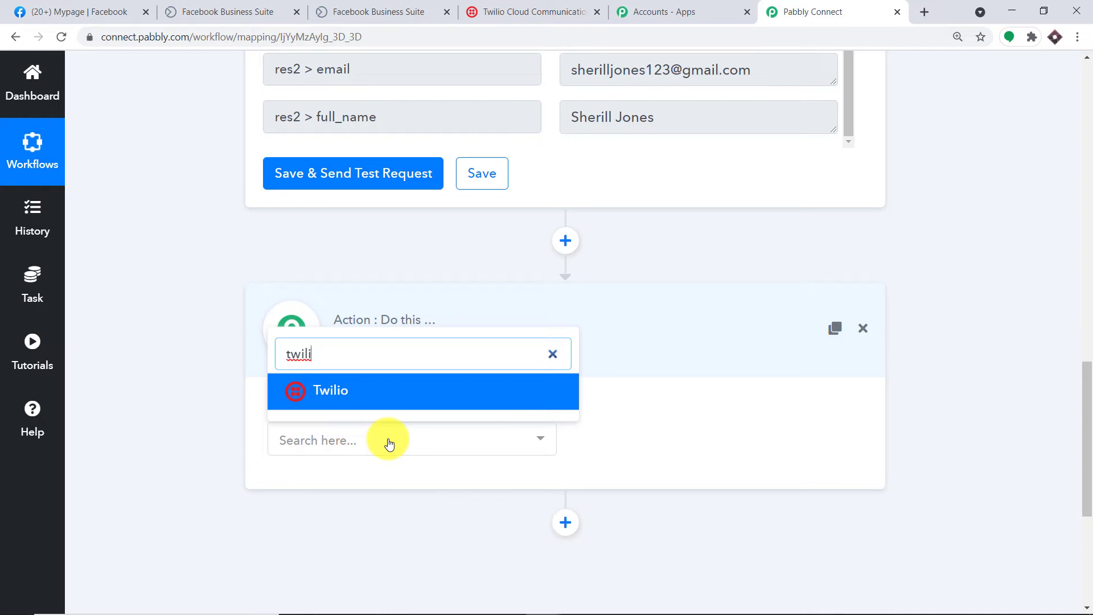
pyautogui.click(390, 393)
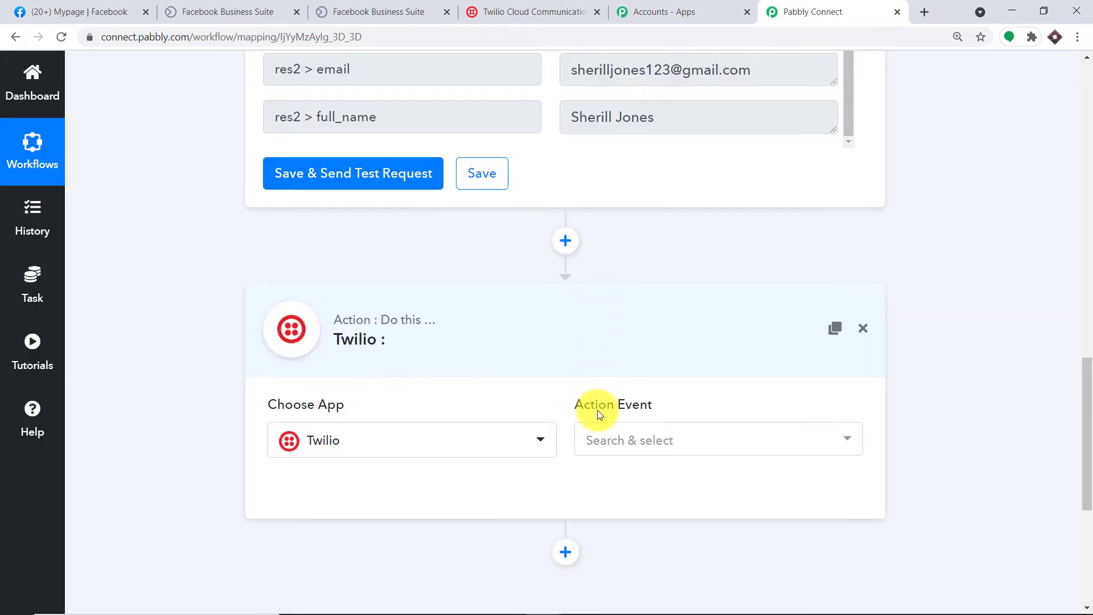
pyautogui.click(600, 440)
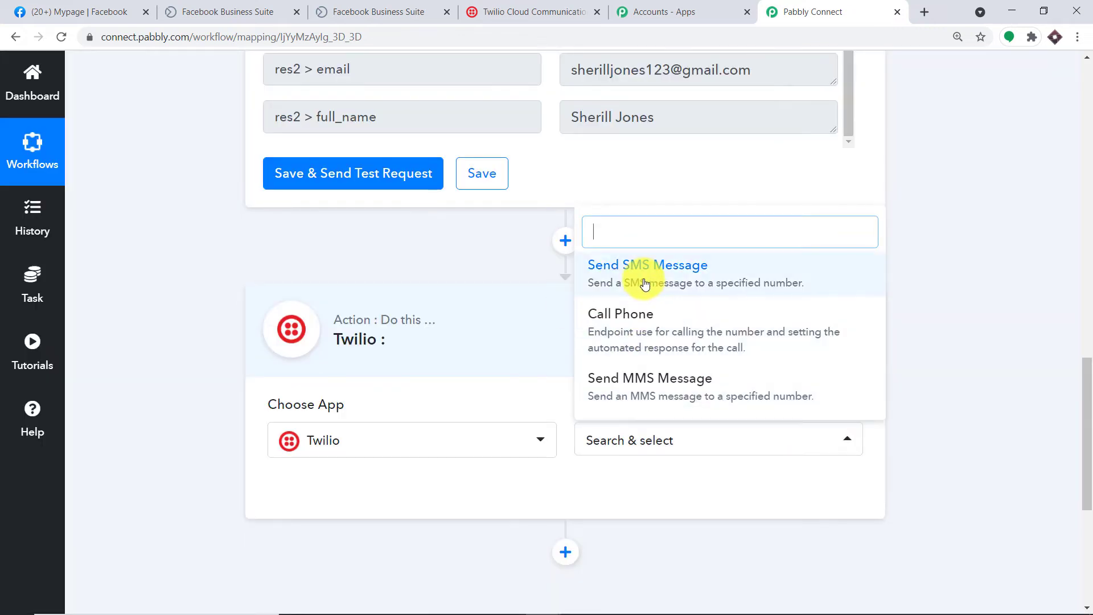
pyautogui.click(643, 283)
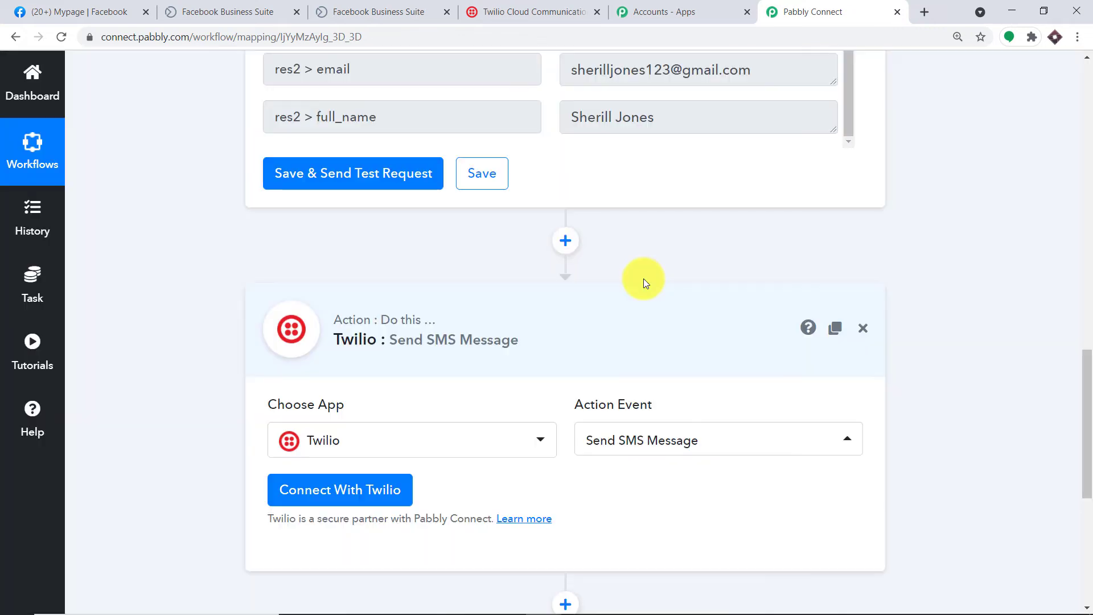
pyautogui.click(657, 451)
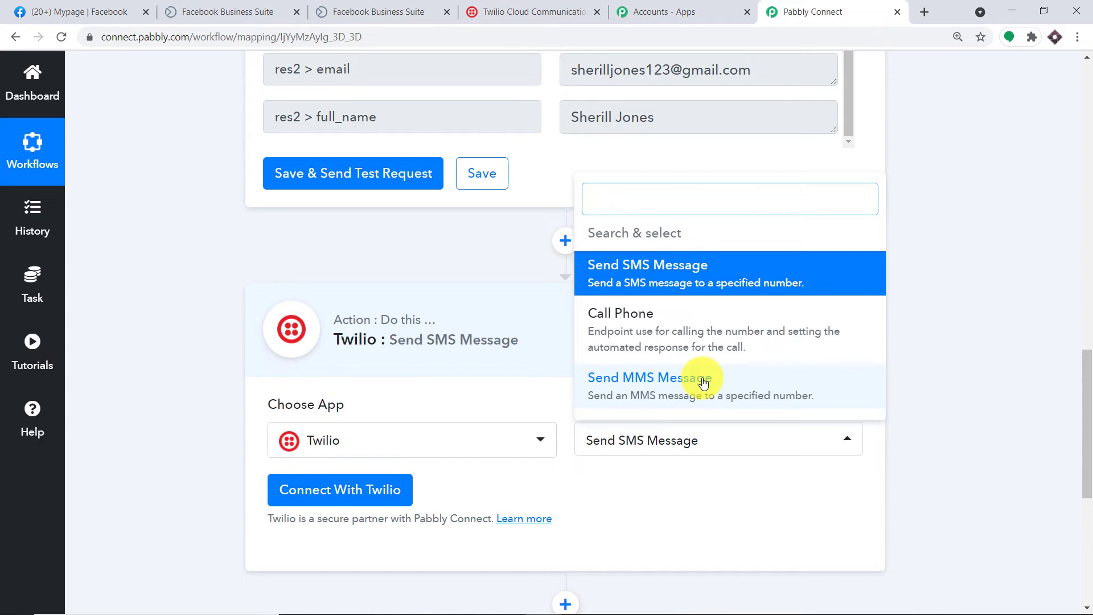
# - Start a new Twilio connection, try the Account SID fields, and switch to the Twilio console
pyautogui.click(342, 487)
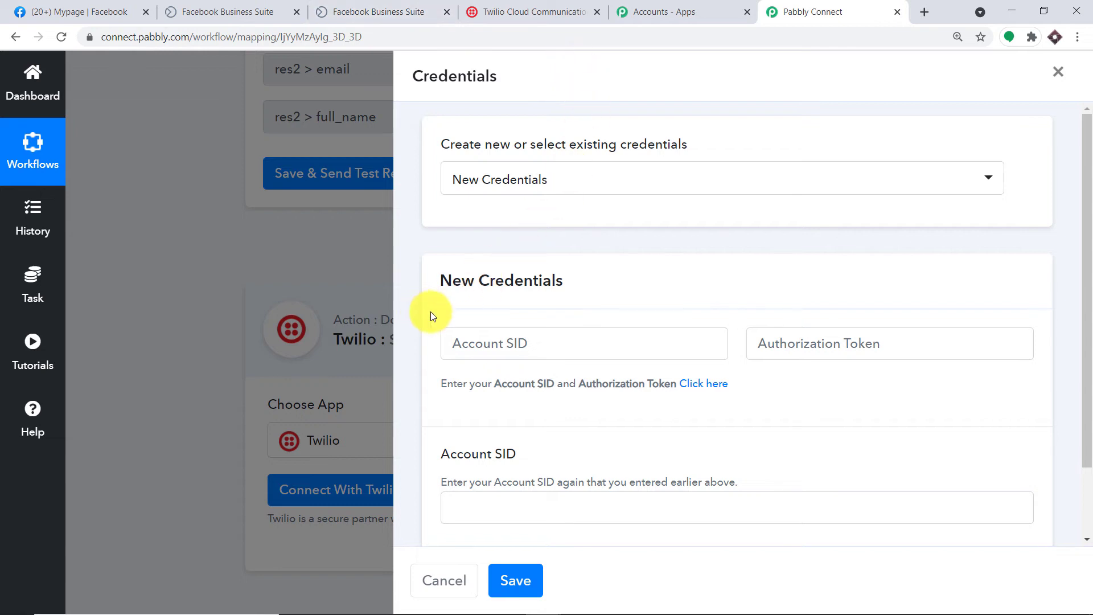
pyautogui.scroll(-1, 547, 331)
pyautogui.scroll(-2, 548, 331)
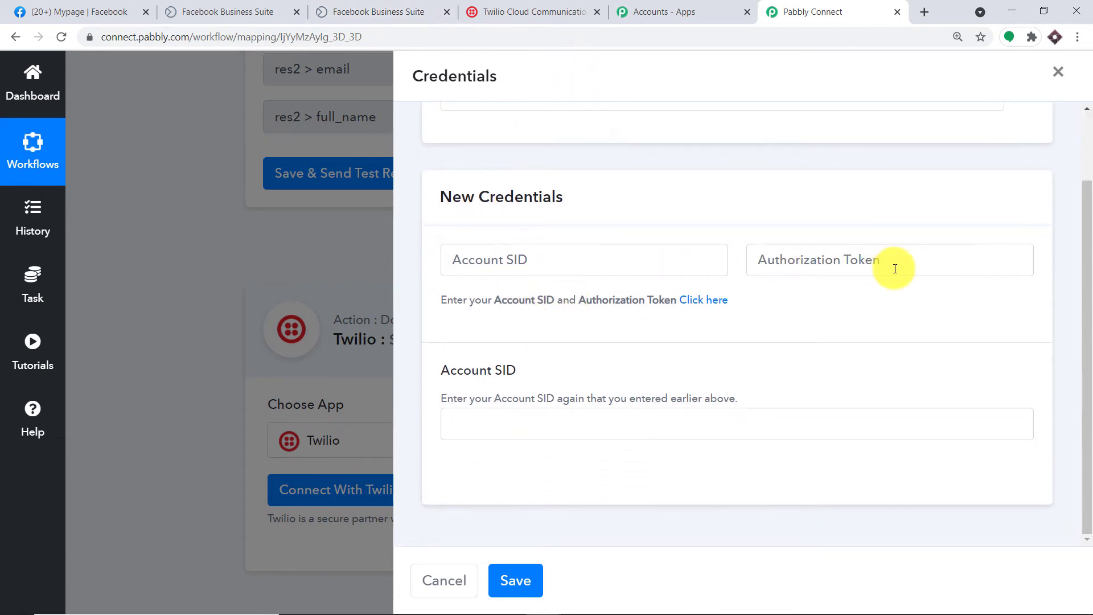
pyautogui.click(470, 417)
pyautogui.click(464, 261)
pyautogui.click(598, 269)
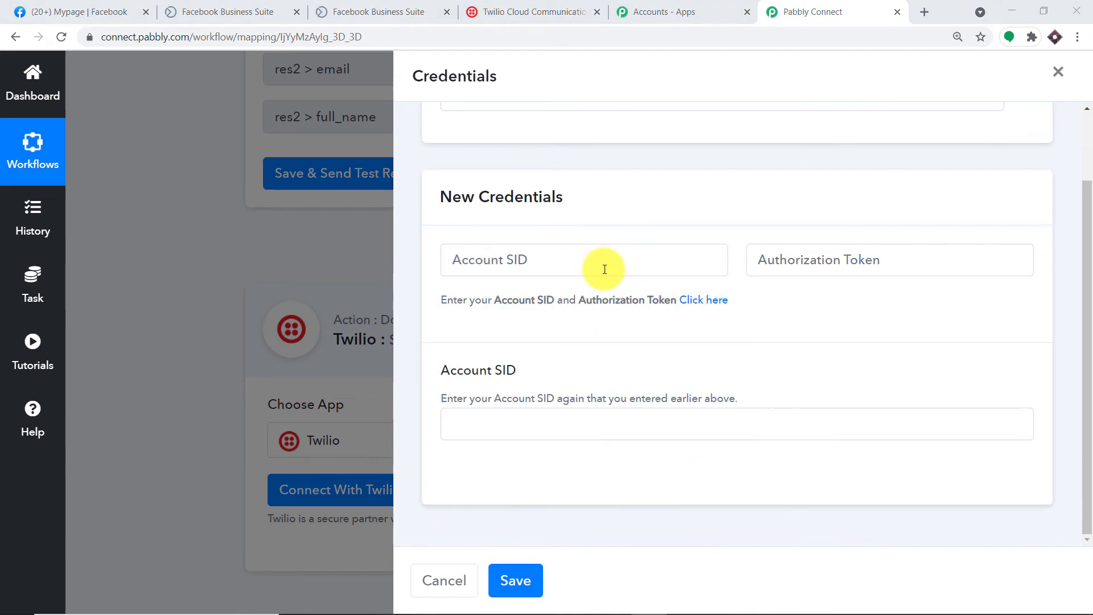
pyautogui.click(516, 6)
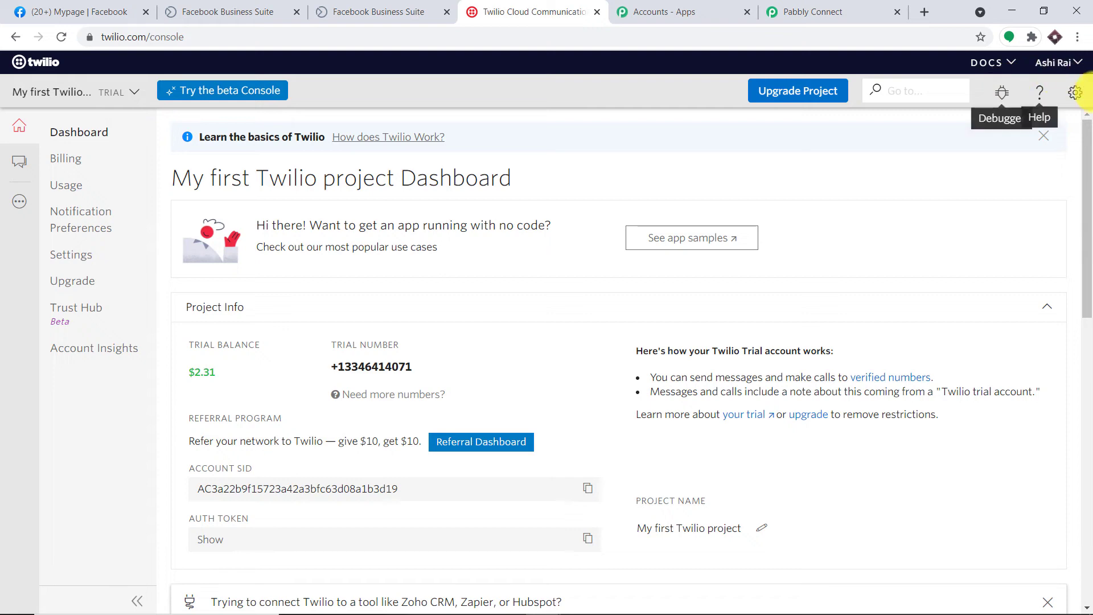
# - Open the project's General Settings and verify identity with the account password
pyautogui.click(1075, 92)
pyautogui.click(1046, 137)
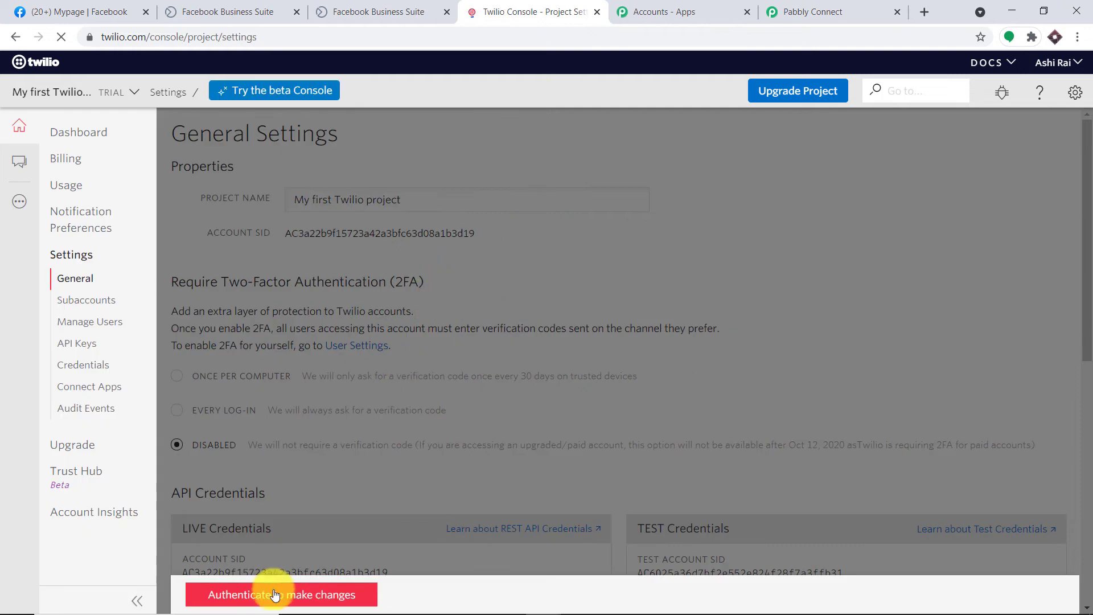
pyautogui.click(275, 593)
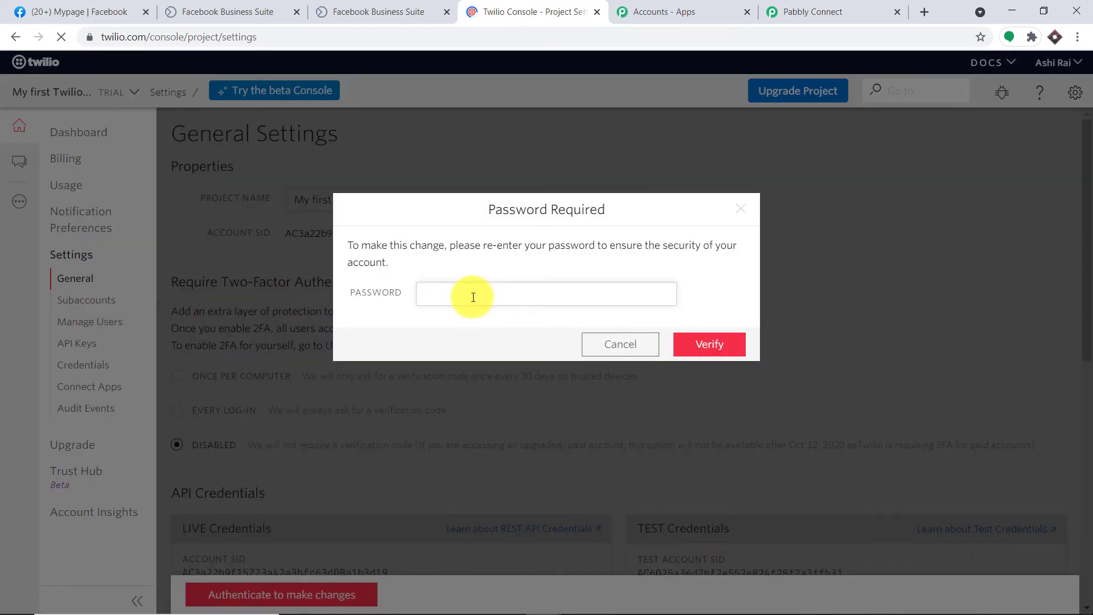
pyautogui.write('••••')
pyautogui.press('Return')
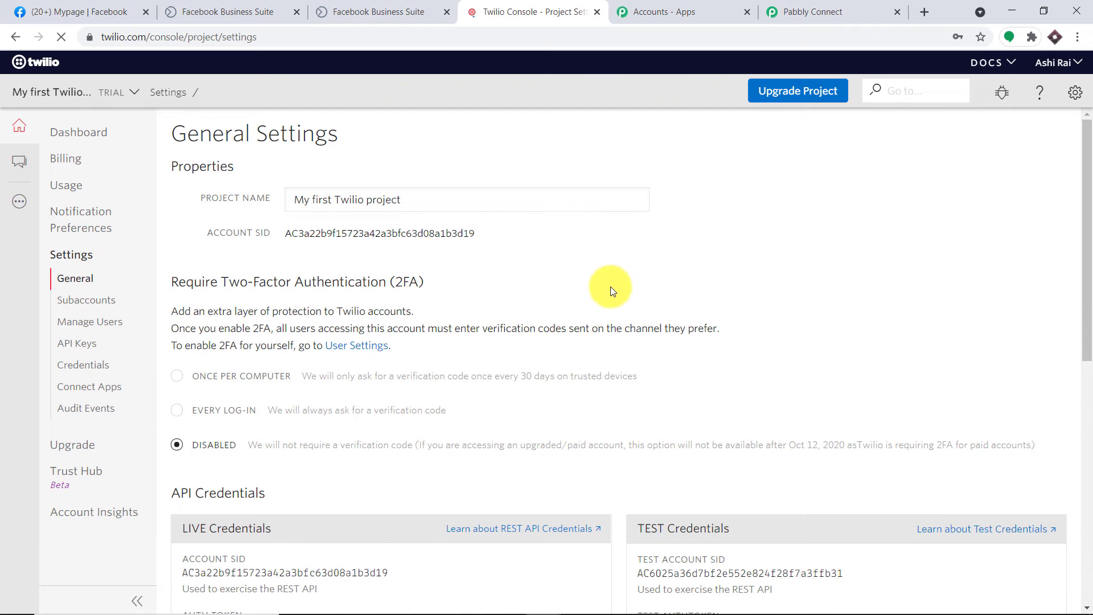
# - Copy the live Account SID from API Credentials and return to Pabbly Connect
pyautogui.scroll(-3, 612, 286)
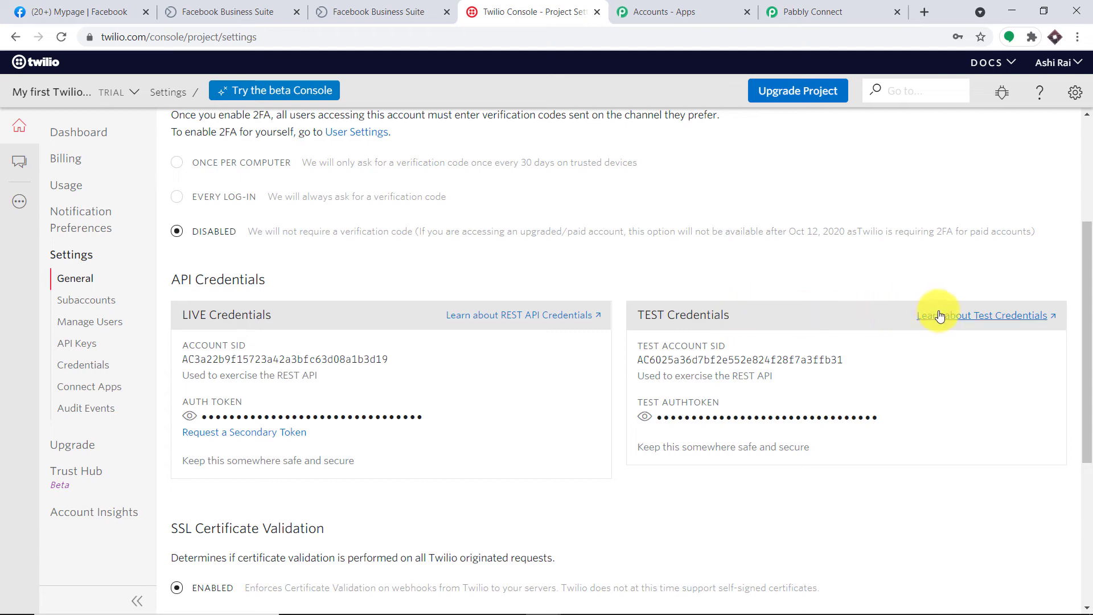
pyautogui.scroll(-2, 333, 353)
pyautogui.scroll(-2, 333, 353)
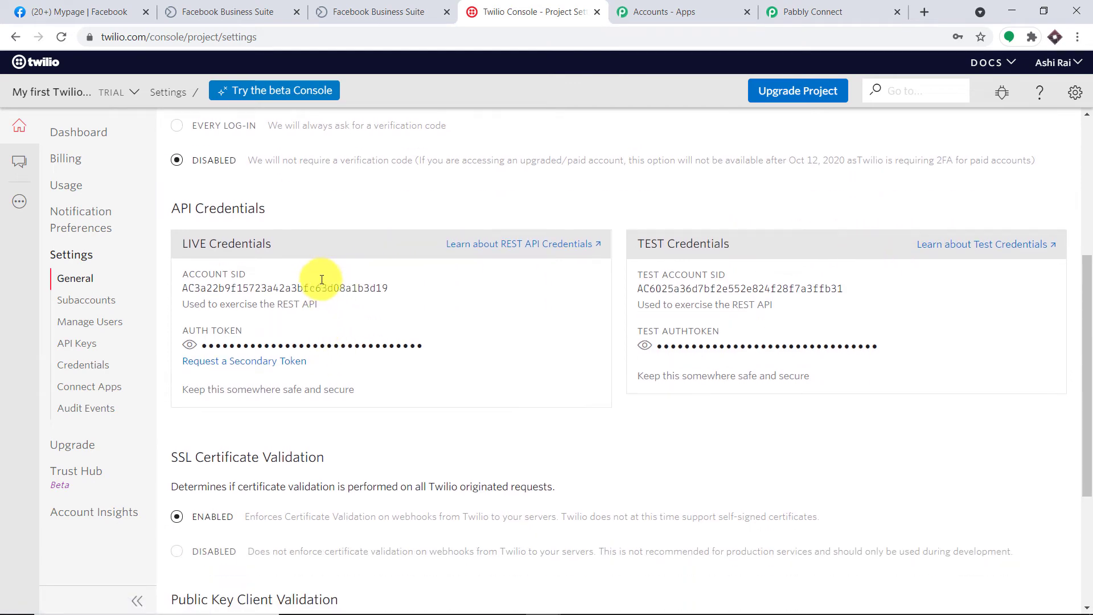
pyautogui.doubleClick(315, 288)
pyautogui.rightClick(332, 286)
pyautogui.click(347, 291)
pyautogui.click(812, 11)
# - Paste the Account SID into its field, then copy the revealed live auth token from Twilio
pyautogui.rightClick(521, 257)
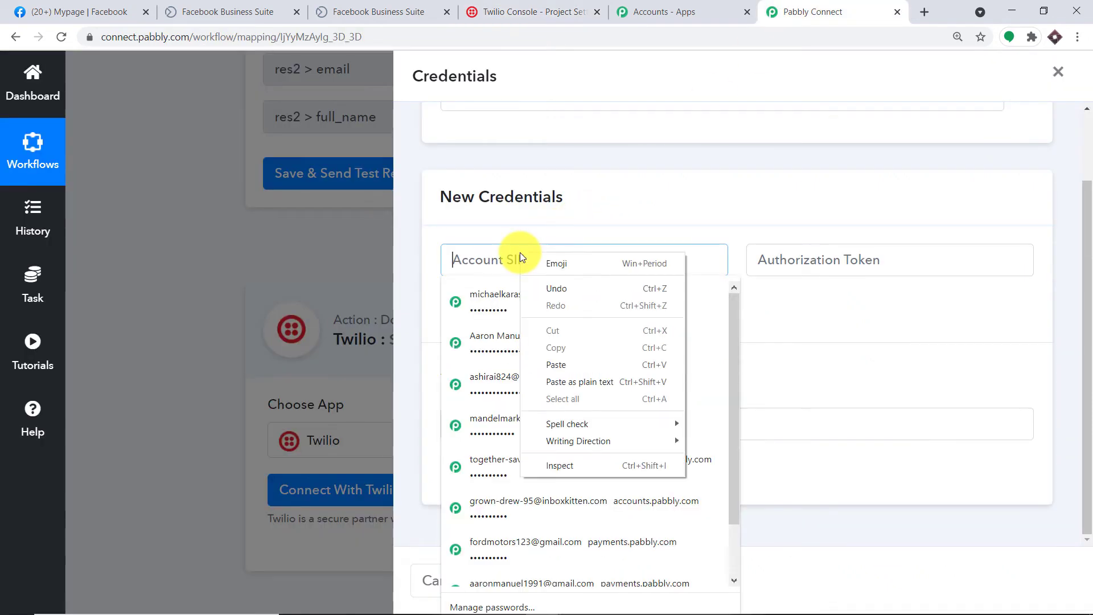
pyautogui.click(559, 365)
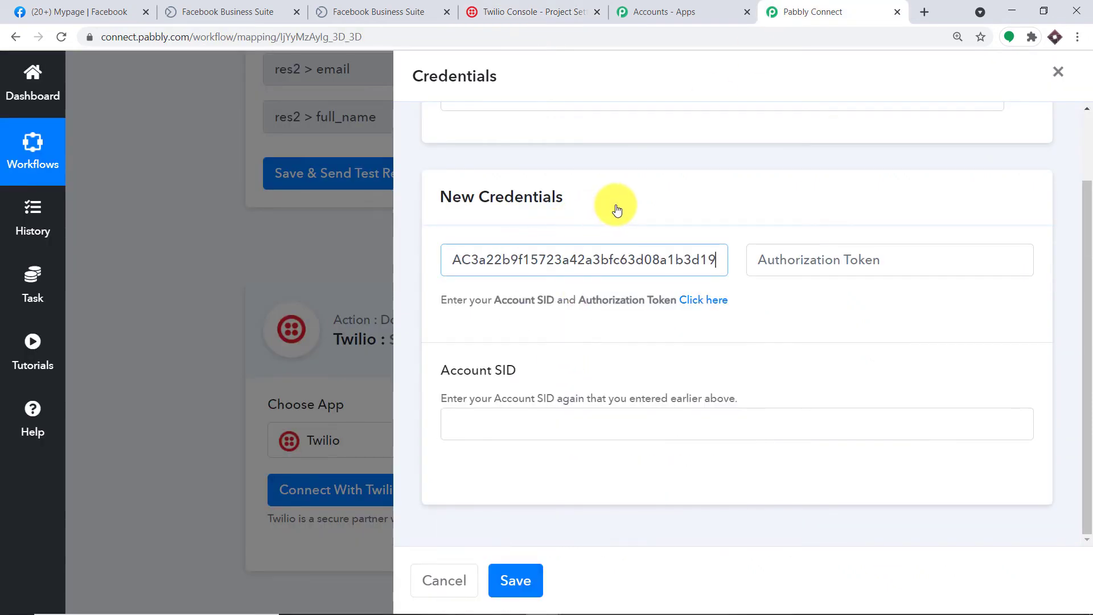
pyautogui.click(795, 260)
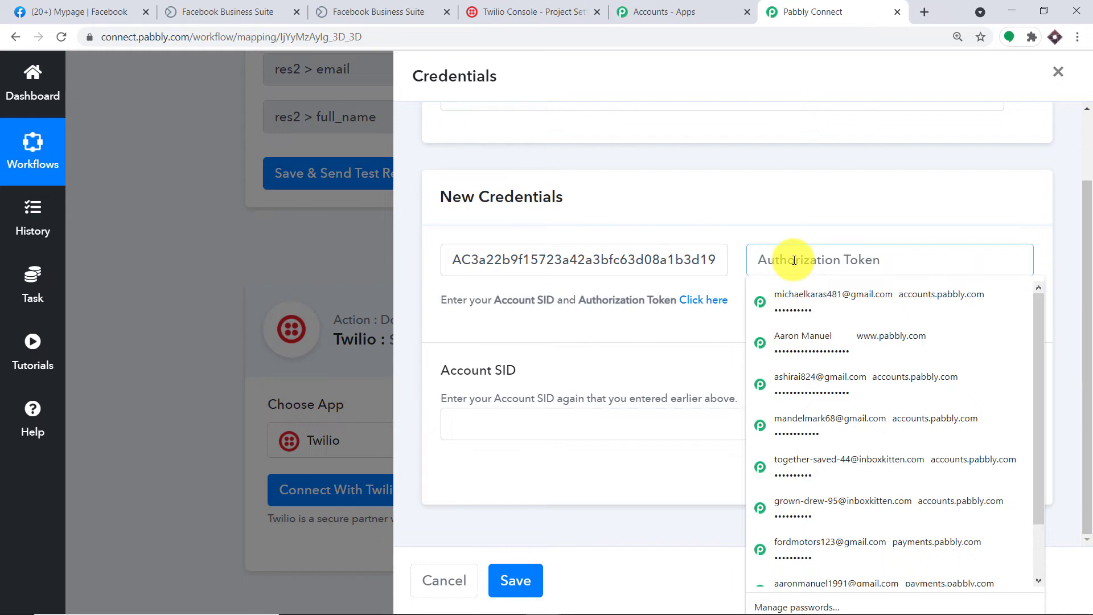
pyautogui.click(432, 12)
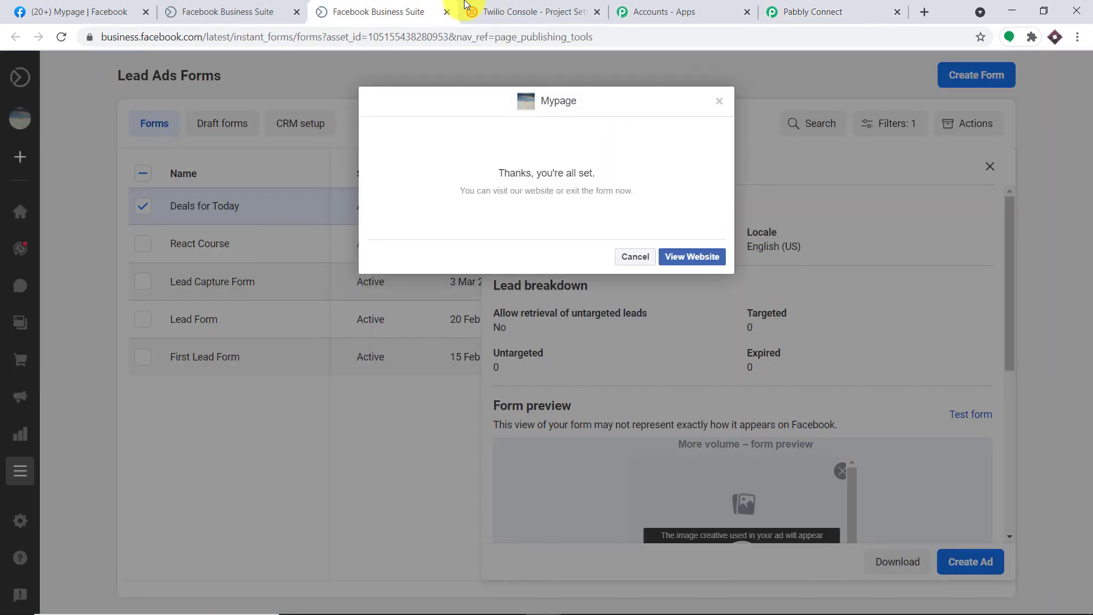
pyautogui.click(504, 12)
pyautogui.click(189, 345)
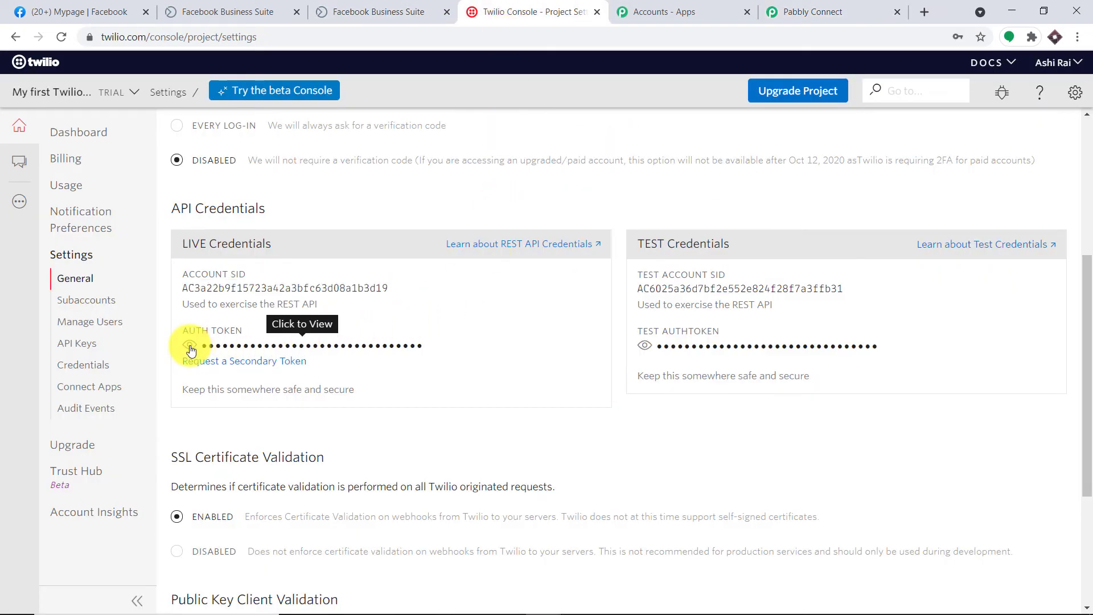
pyautogui.doubleClick(252, 348)
pyautogui.rightClick(254, 349)
pyautogui.click(274, 357)
pyautogui.click(786, 11)
# - Paste the auth token, copy the SID into the repeated Account SID box, and save the credentials
pyautogui.rightClick(779, 260)
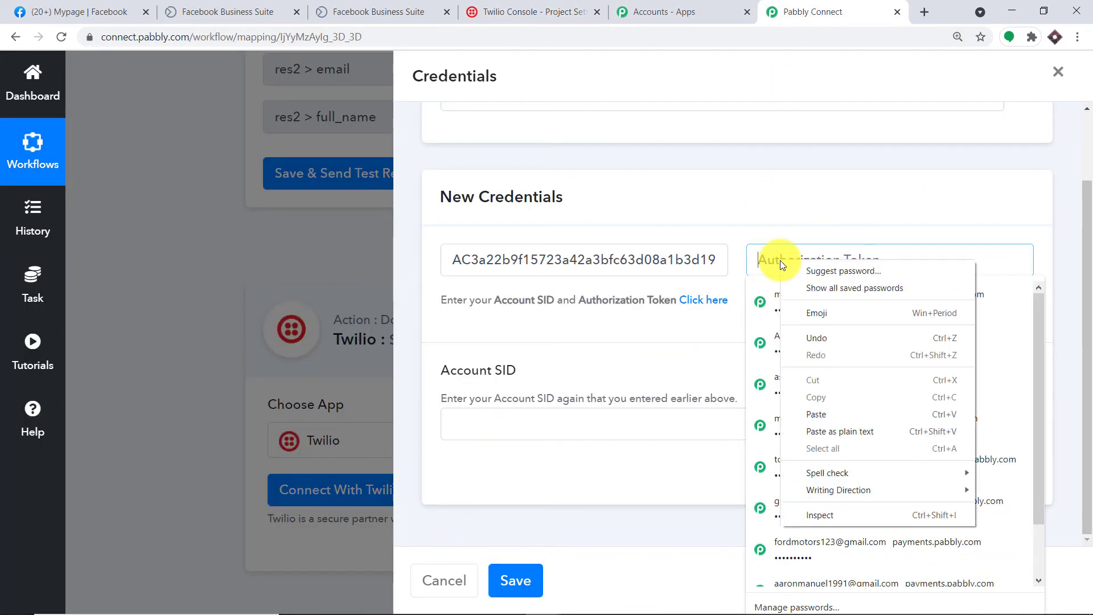
pyautogui.click(822, 415)
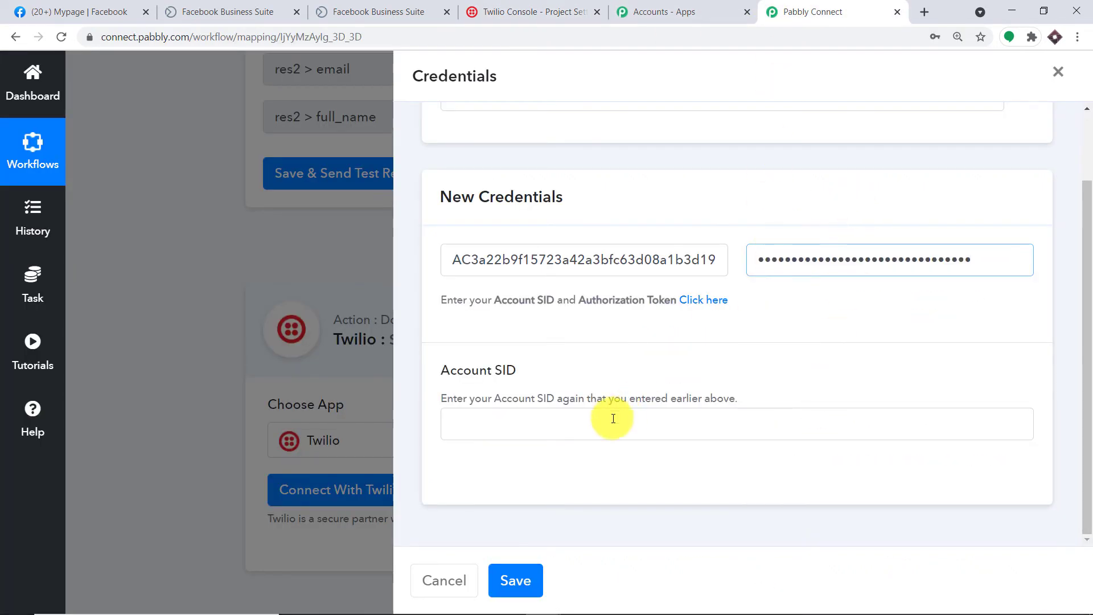
pyautogui.moveTo(708, 260); pyautogui.dragTo(342, 274)
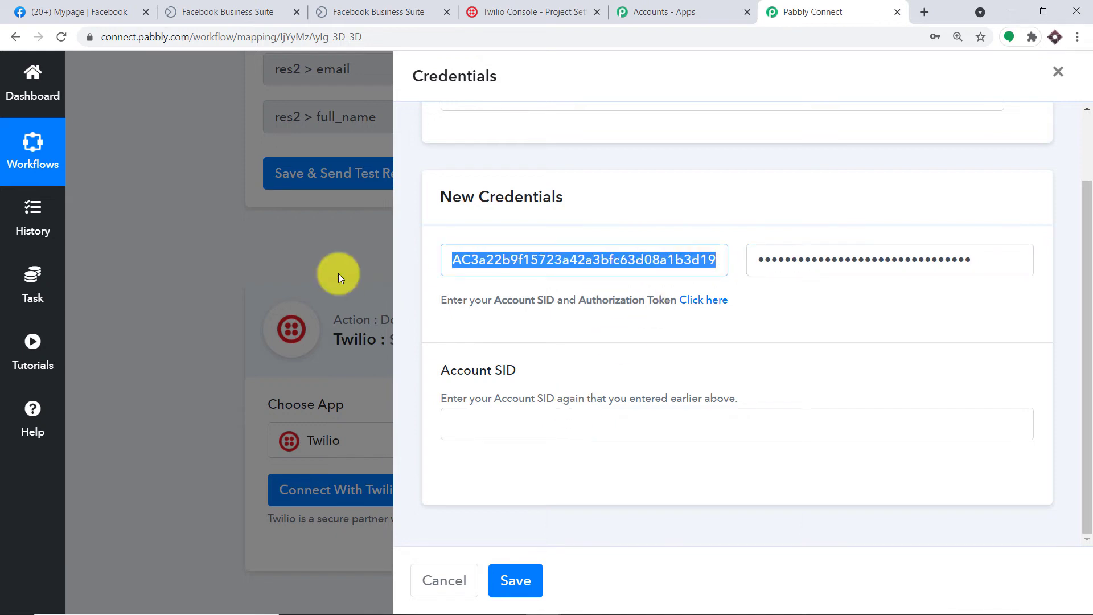
pyautogui.rightClick(552, 264)
pyautogui.click(579, 317)
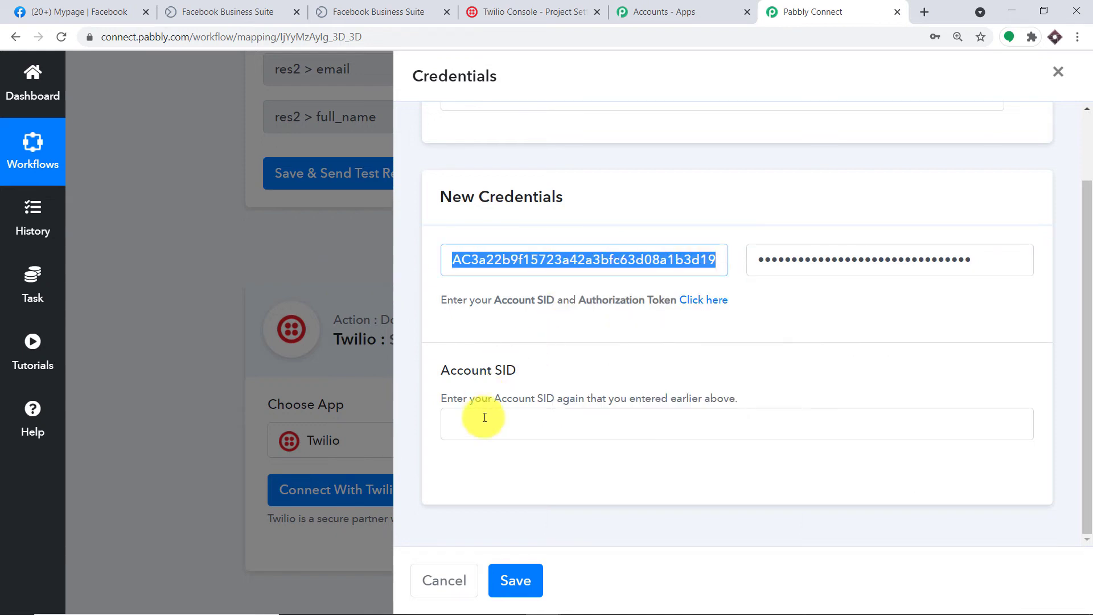
pyautogui.click(486, 415)
pyautogui.rightClick(485, 415)
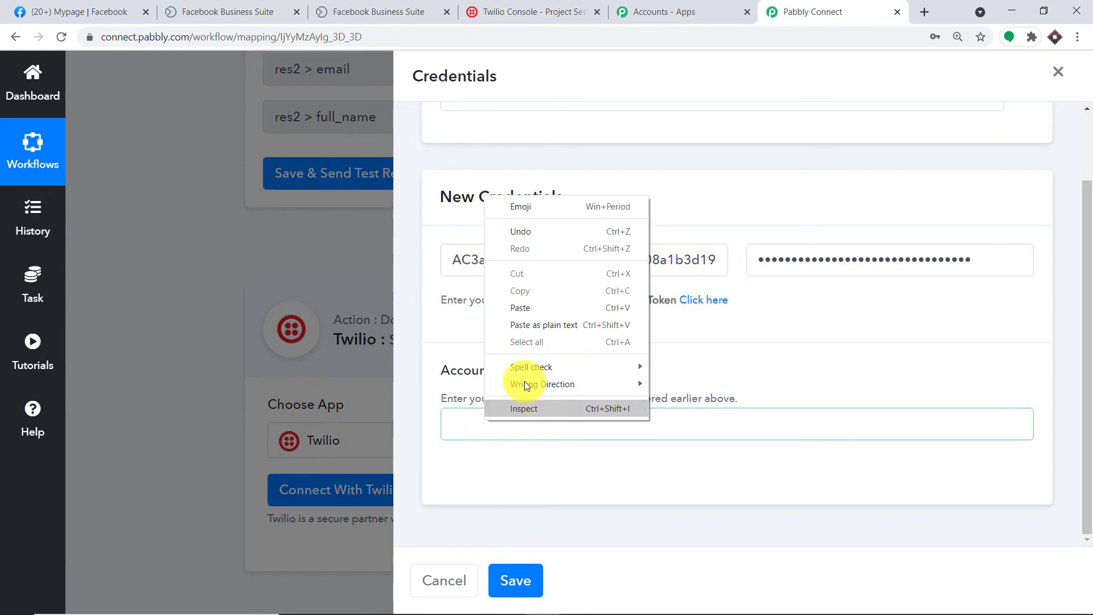
pyautogui.click(527, 308)
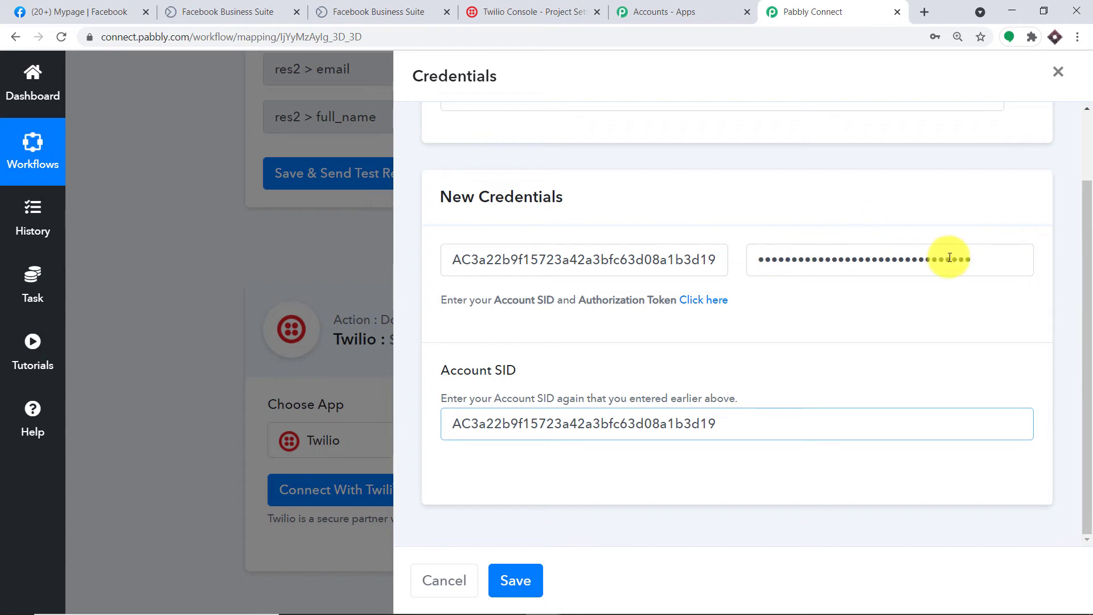
pyautogui.click(515, 581)
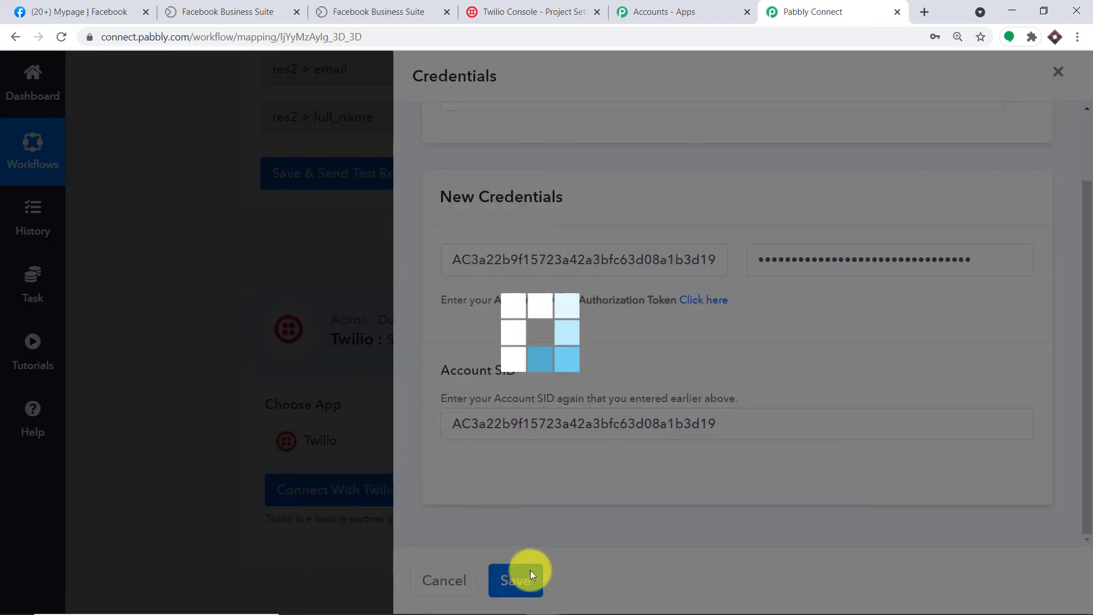
# - Start the SMS body with 'Thank' and map the lead's full_name from Facebook Lead Ads data
pyautogui.scroll(-7, 658, 288)
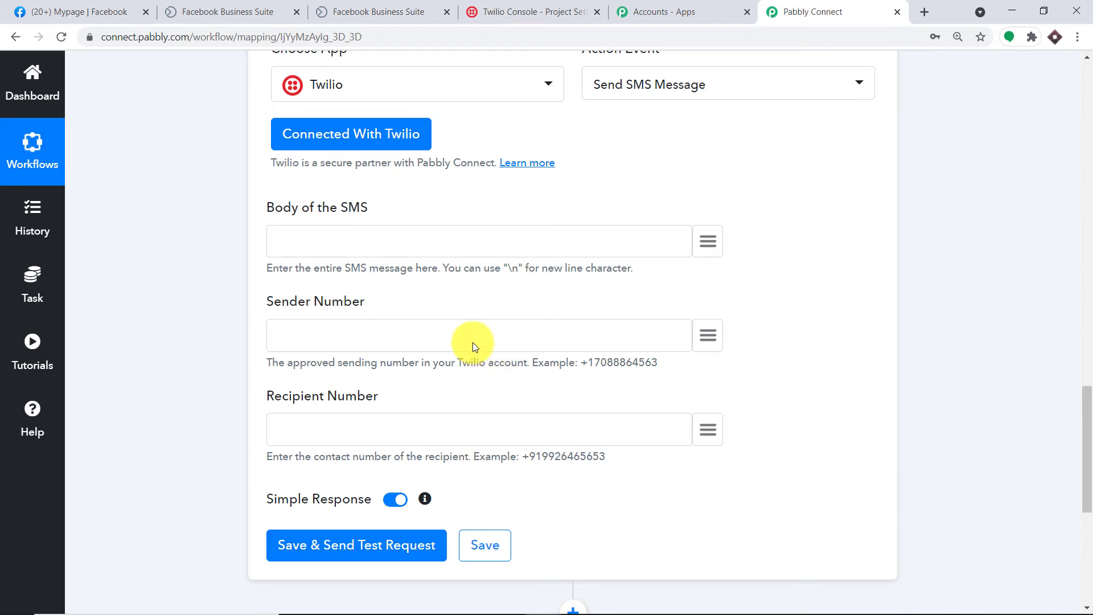
pyautogui.click(384, 237)
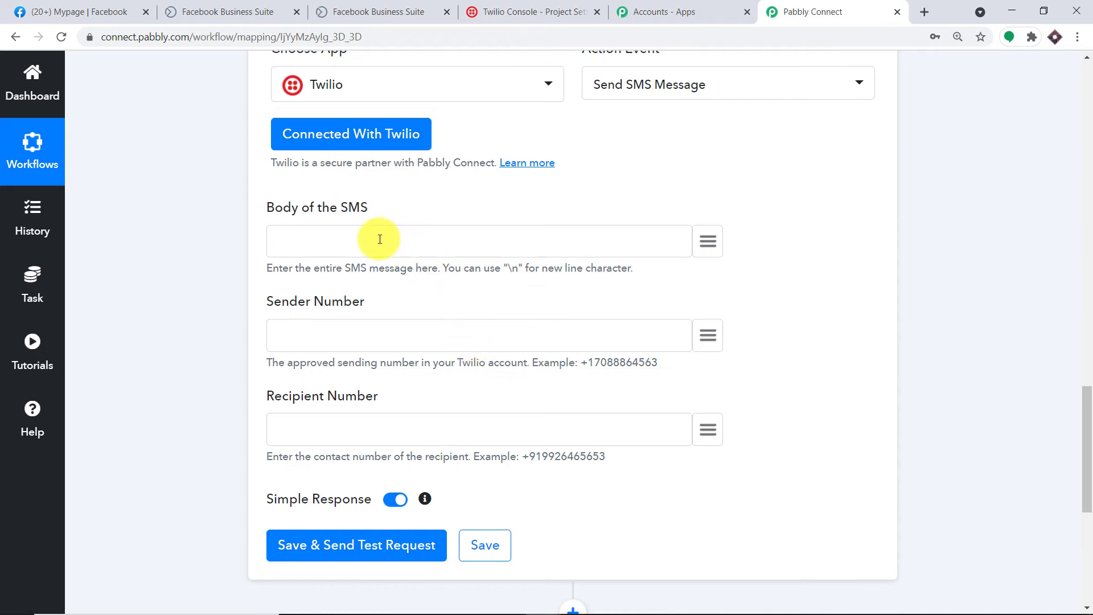
pyautogui.write('Thank You')
pyautogui.click(699, 238)
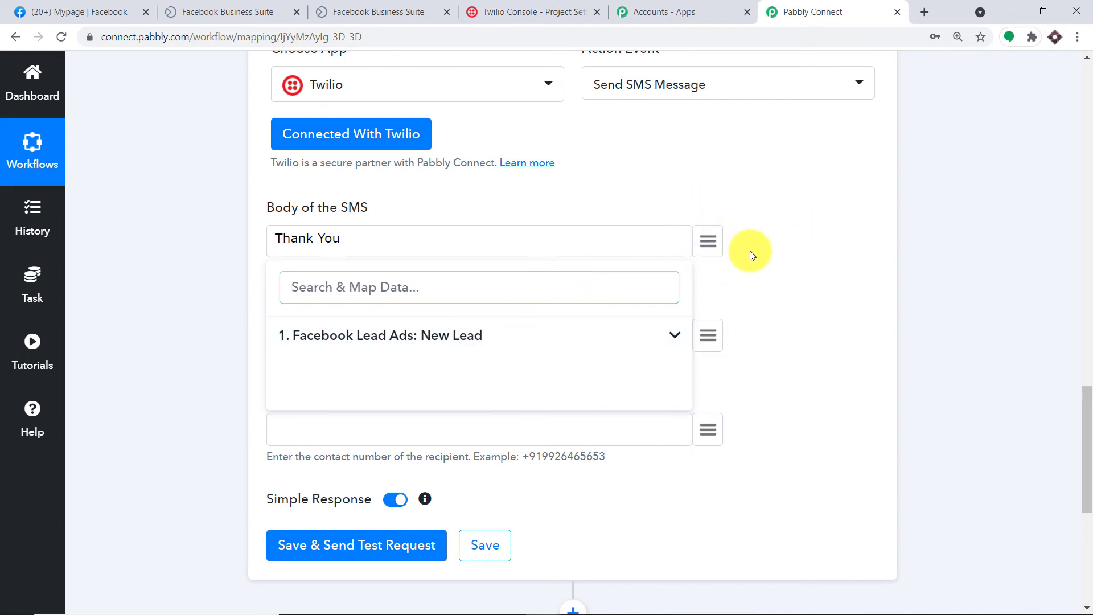
pyautogui.click(371, 342)
pyautogui.scroll(-4, 532, 378)
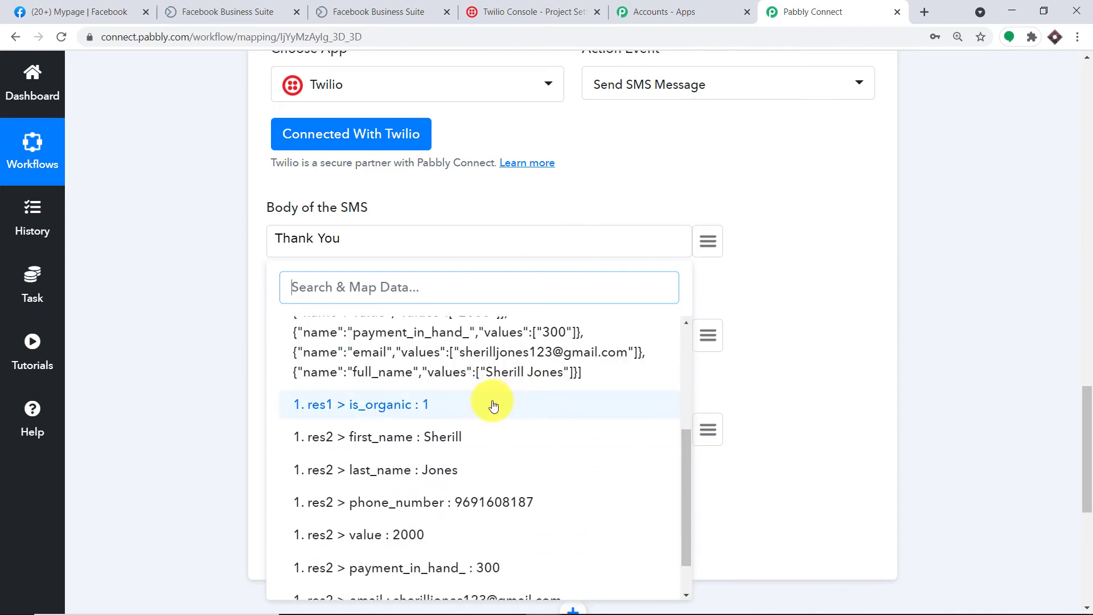
pyautogui.scroll(-1, 496, 456)
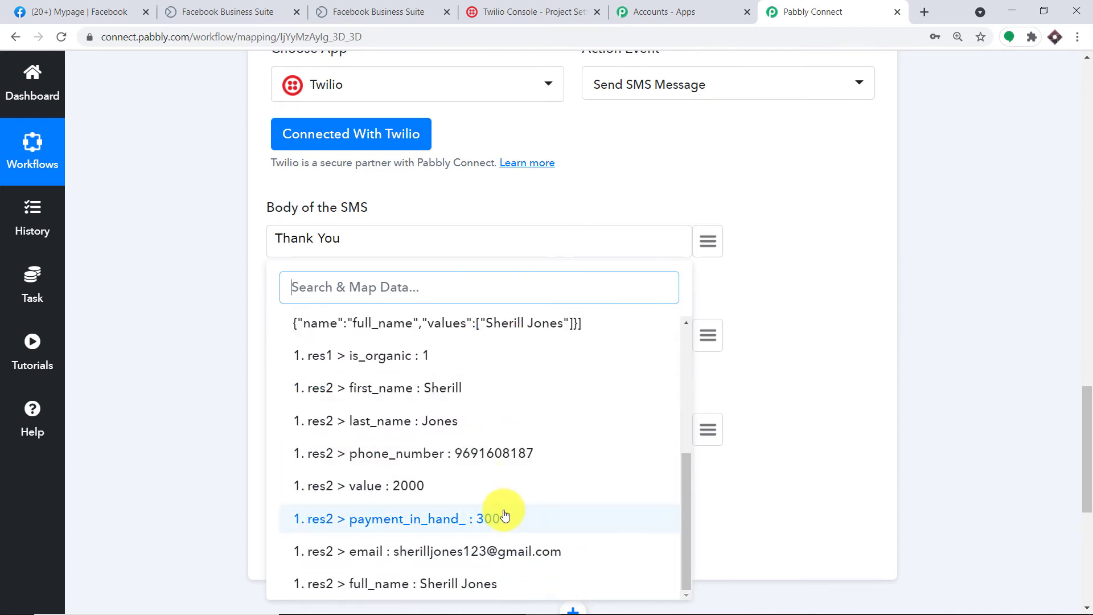
pyautogui.click(467, 578)
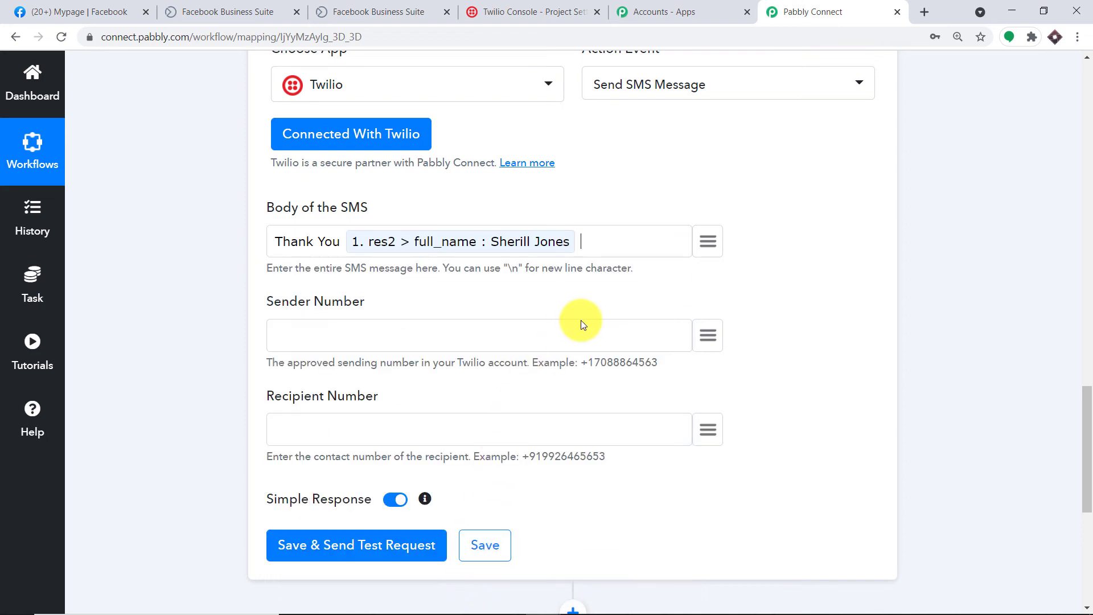
# - Append ' for filling out the form. This is your value' and search the mapping data for 300
pyautogui.write('\\n for filling out the f')
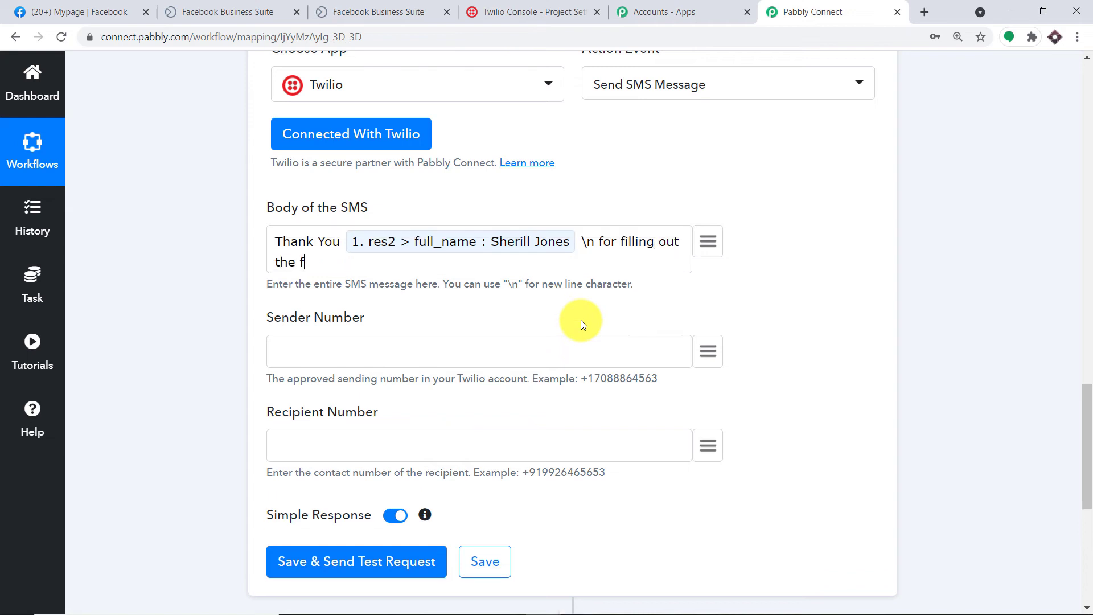
pyautogui.write('orm. This is your value')
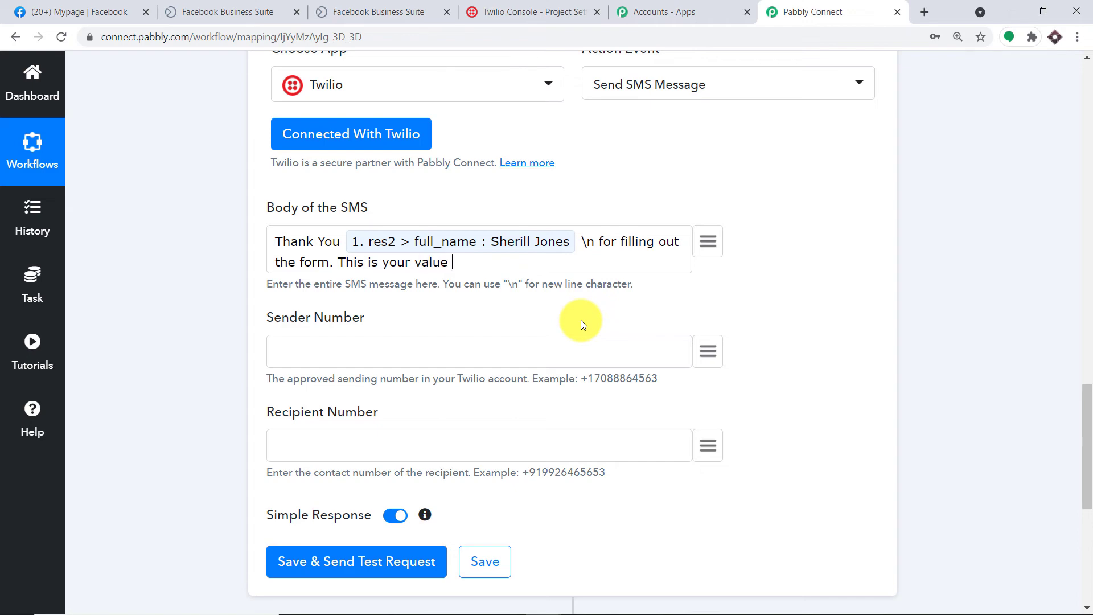
pyautogui.click(707, 242)
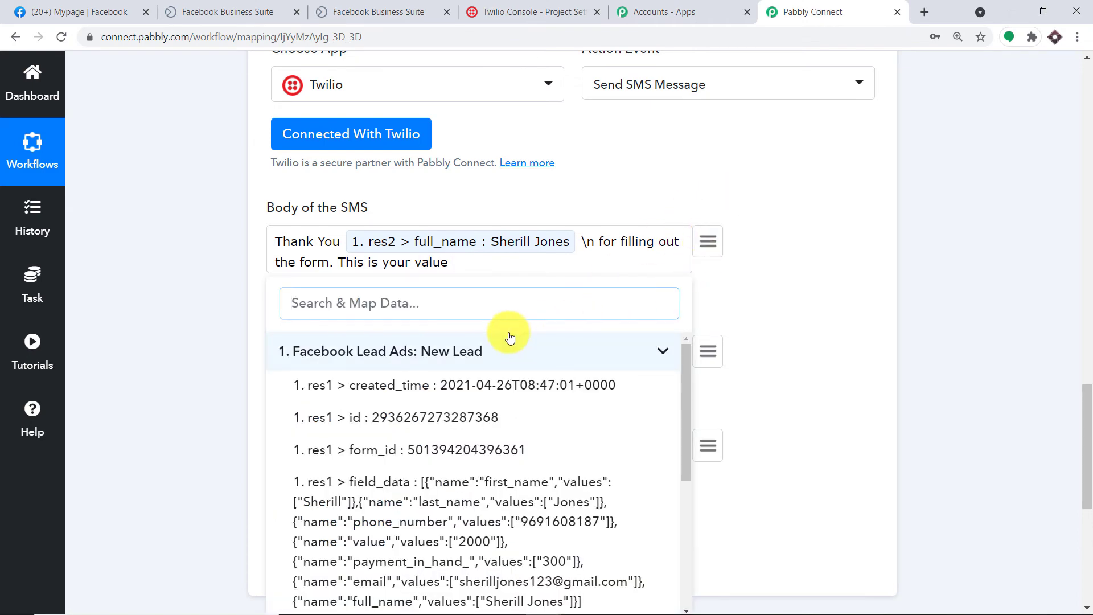
pyautogui.write('300')
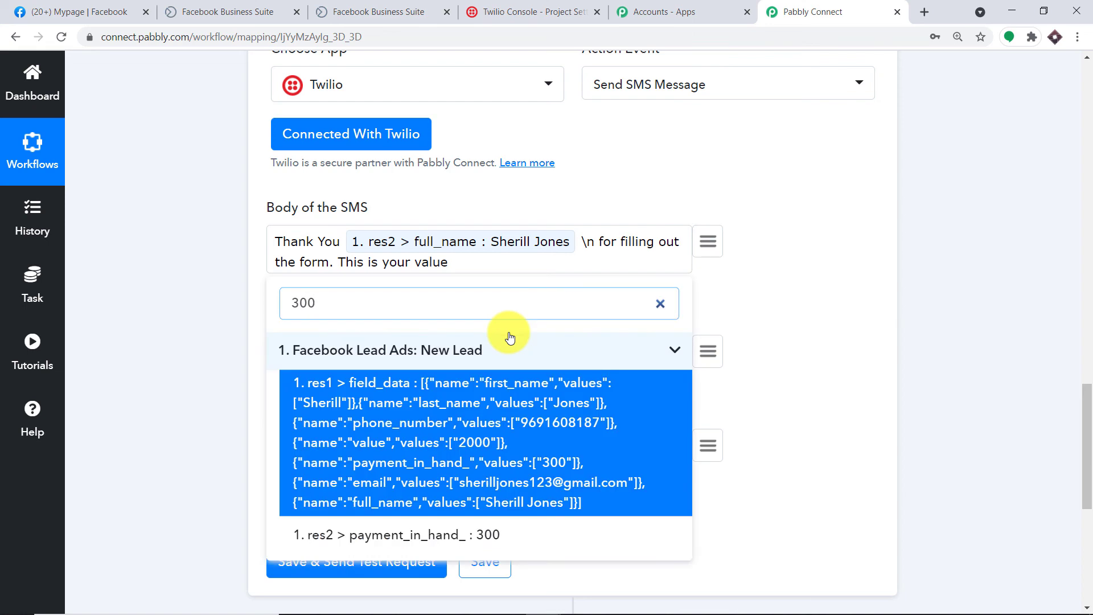
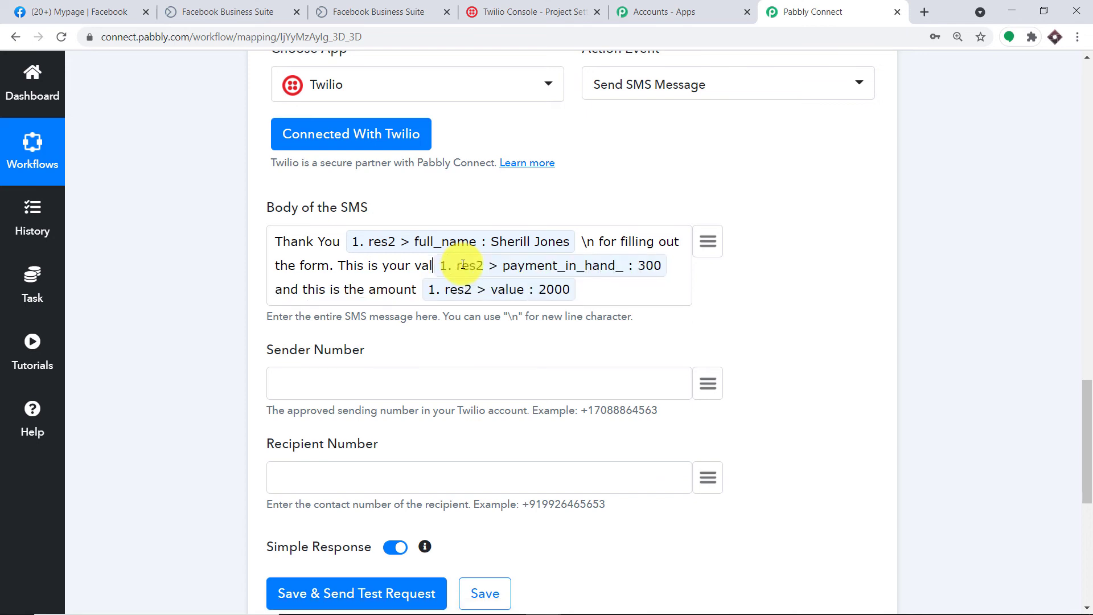
# - Reword the SMS body to 'payment' and 'total amount', ending it with a full stop
pyautogui.write('payment')
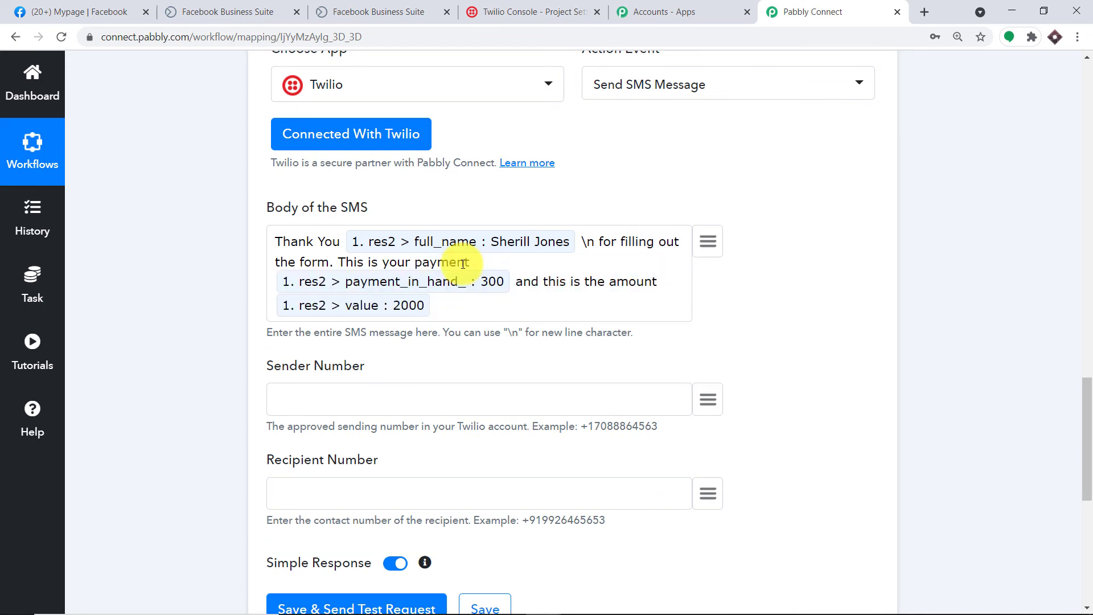
pyautogui.click(607, 283)
pyautogui.write('total')
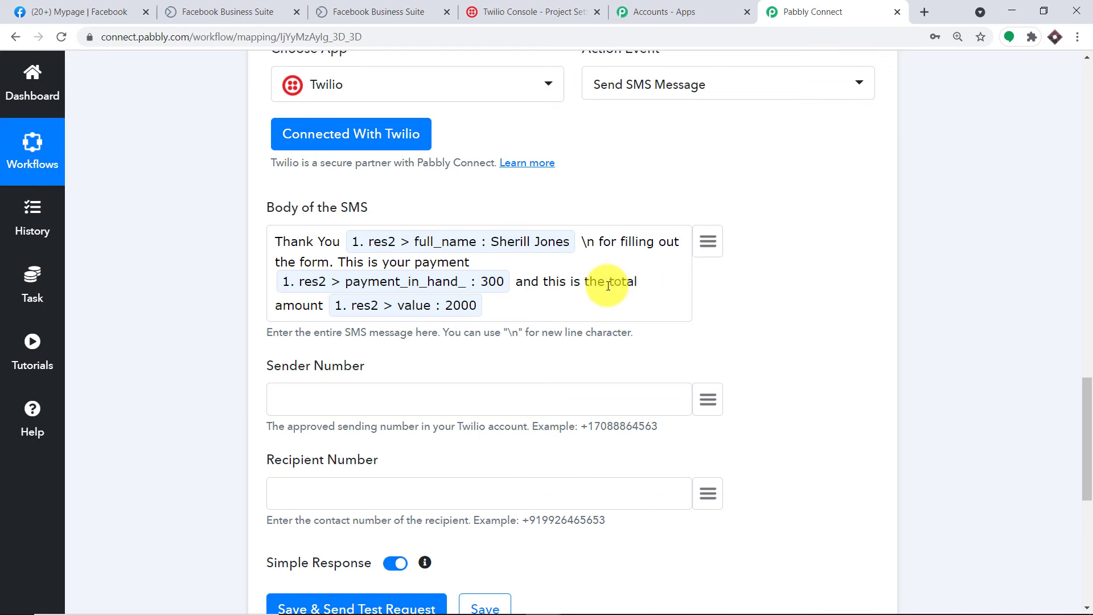
pyautogui.click(496, 305)
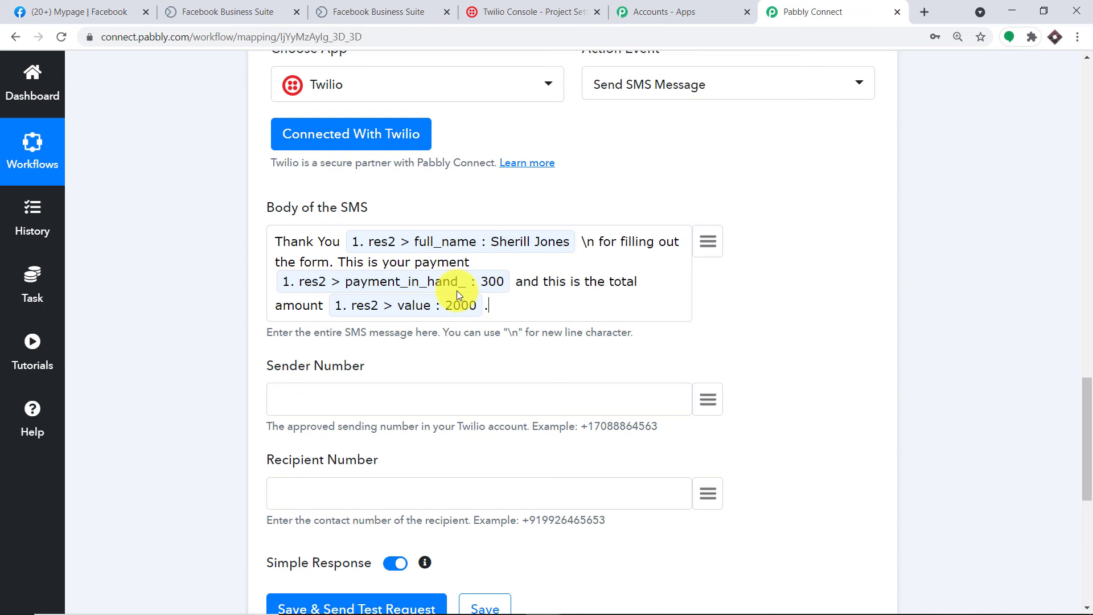
pyautogui.scroll(-4, 453, 293)
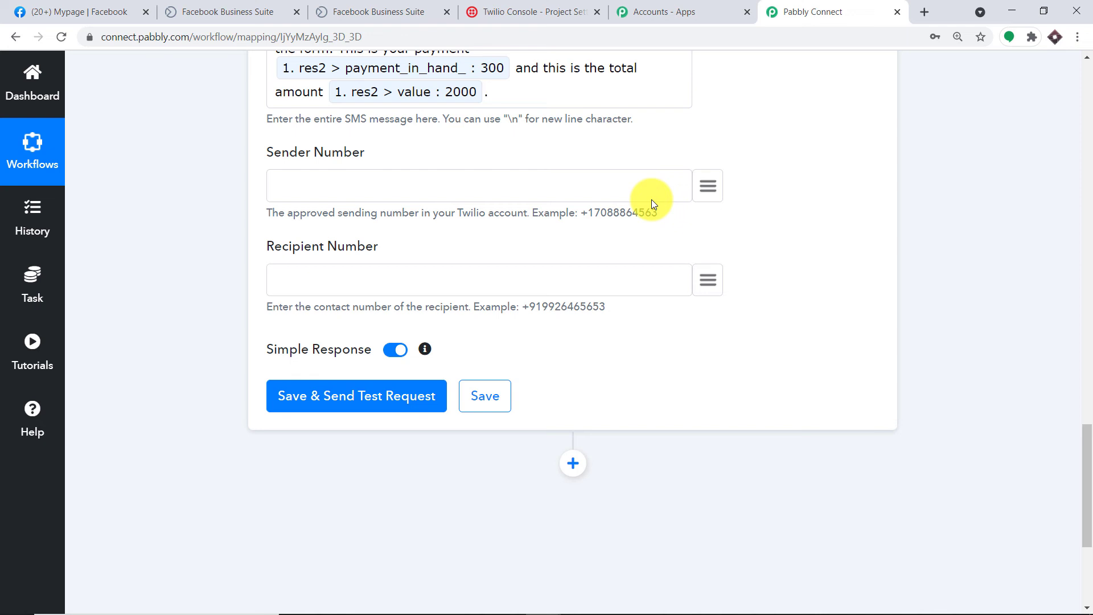
# - Paste the Twilio sending number into Sender Number with a leading '+'
pyautogui.click(457, 186)
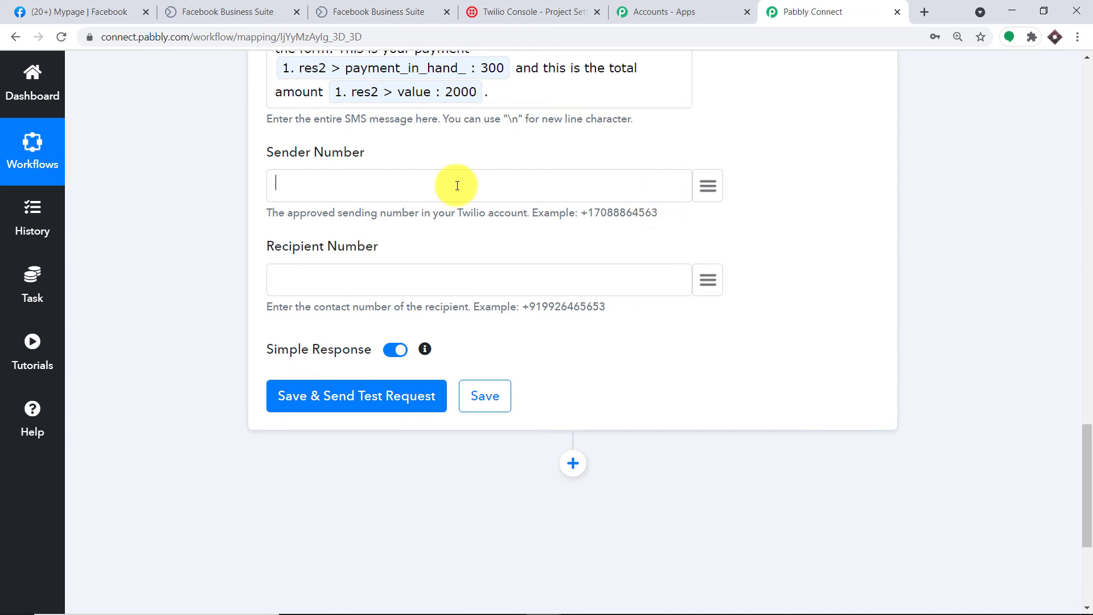
pyautogui.hotkey('ctrl', 'v')
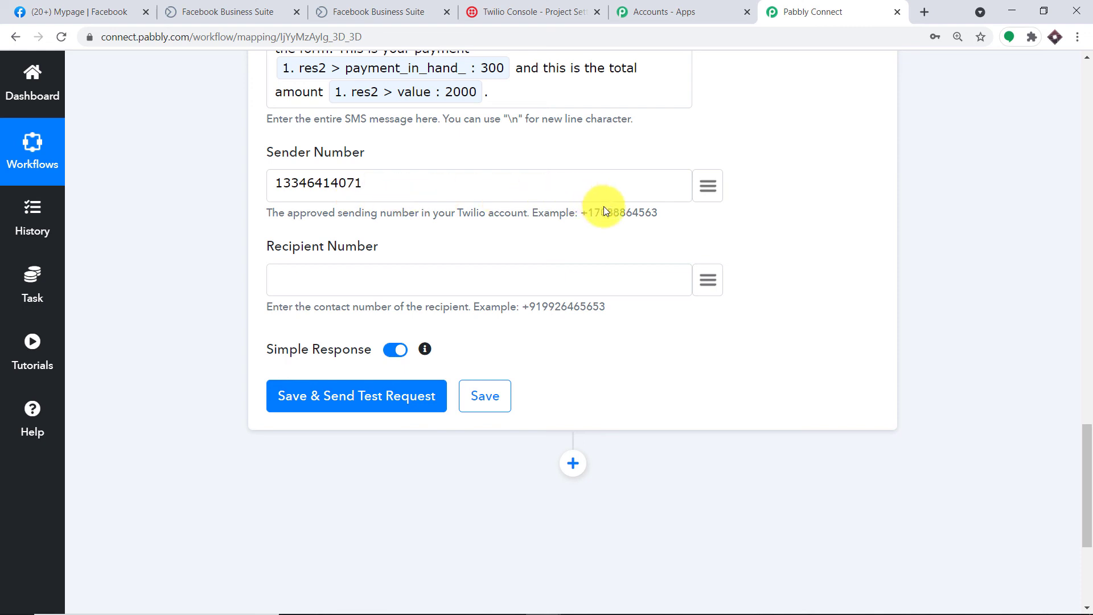
pyautogui.click(276, 180)
pyautogui.write('+')
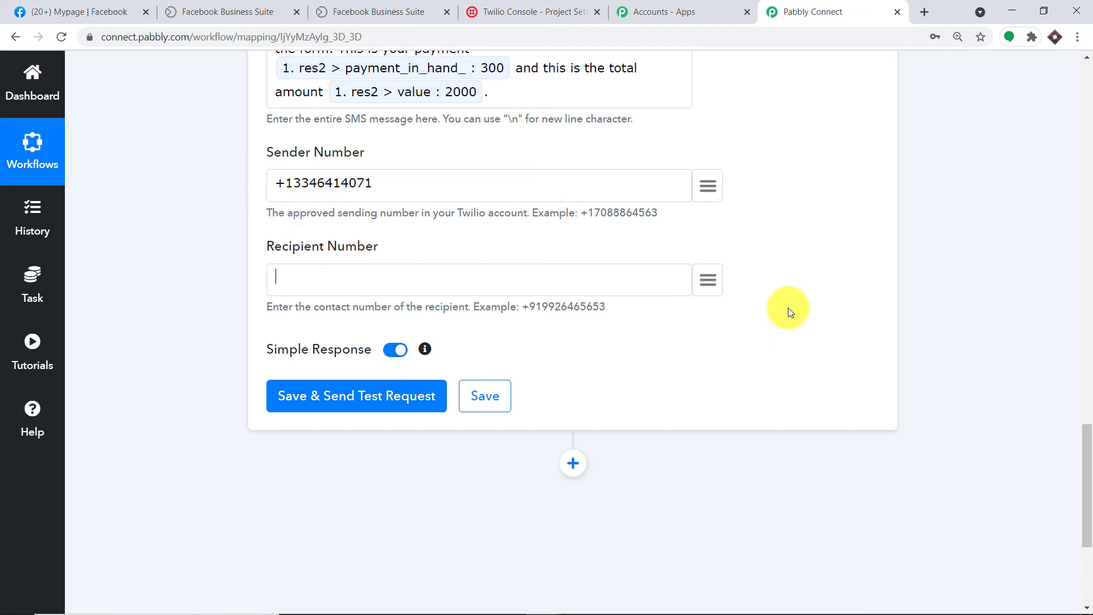
# - Map the lead's phone_number into Recipient Number, prefixed with +91
pyautogui.click(705, 276)
pyautogui.click(381, 379)
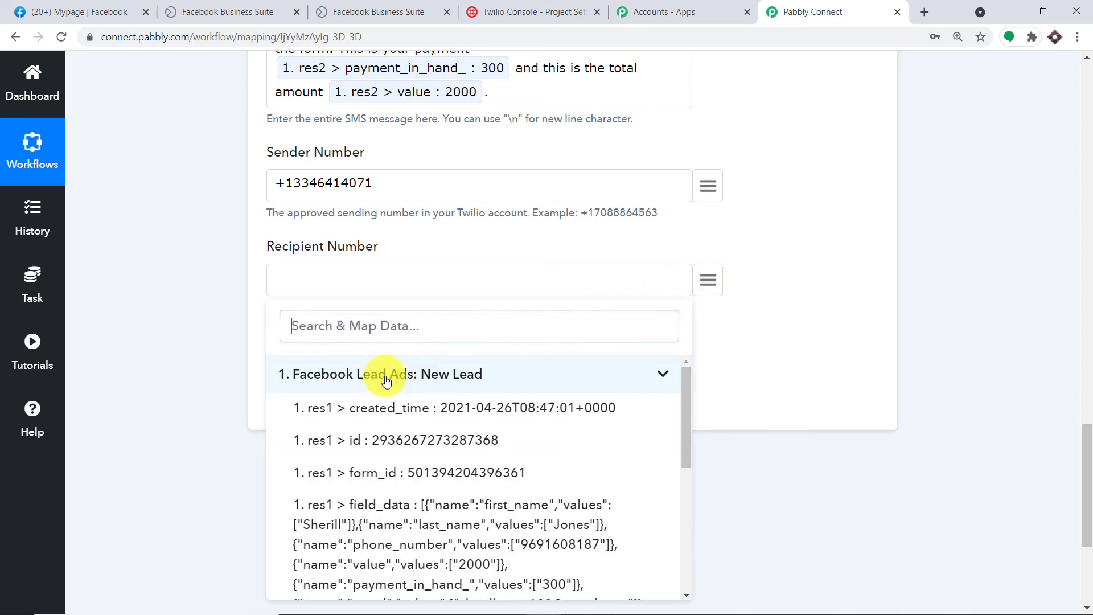
pyautogui.scroll(-3, 572, 447)
pyautogui.scroll(-1, 576, 449)
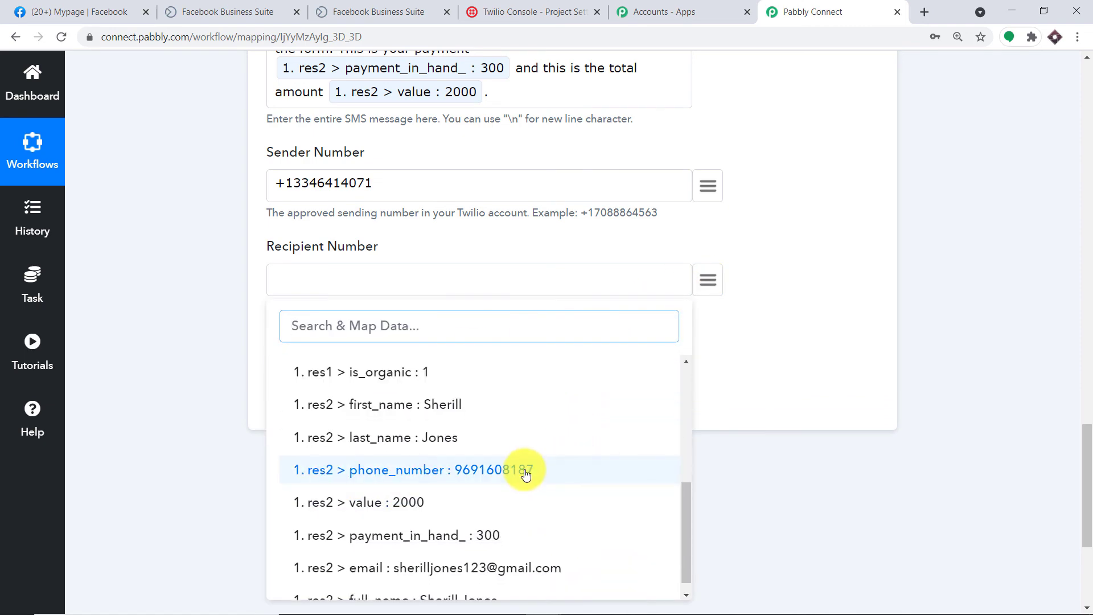
pyautogui.click(520, 469)
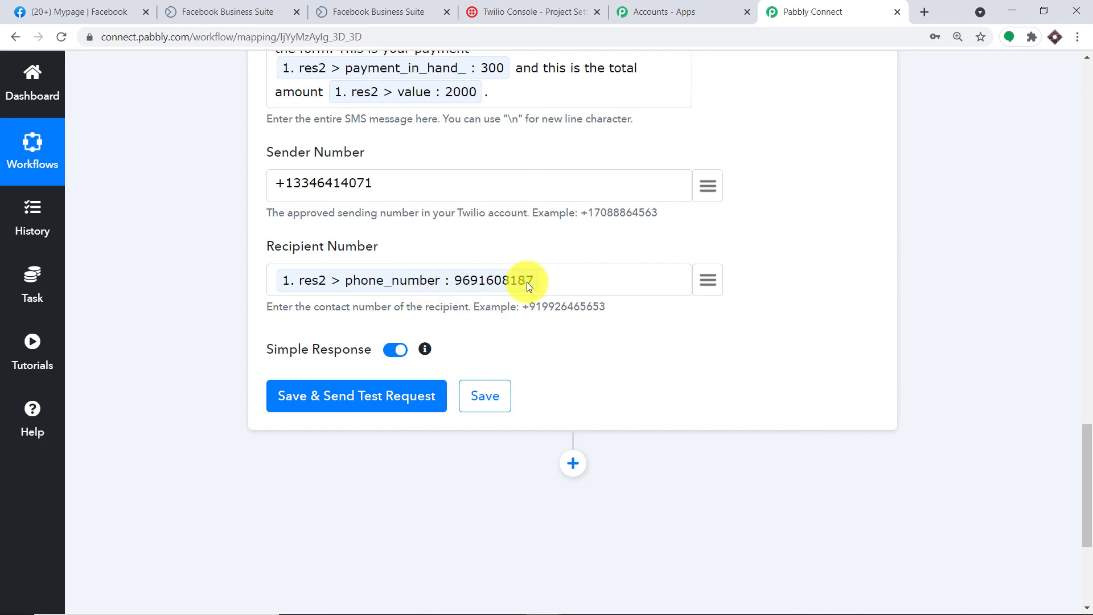
pyautogui.moveTo(521, 306); pyautogui.dragTo(630, 306)
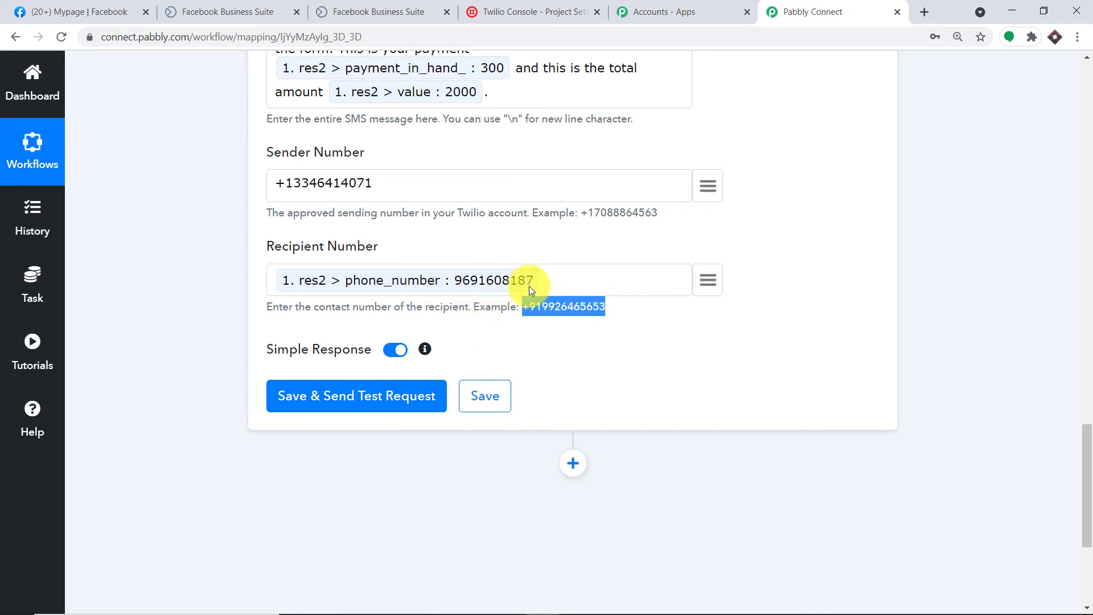
pyautogui.click(277, 292)
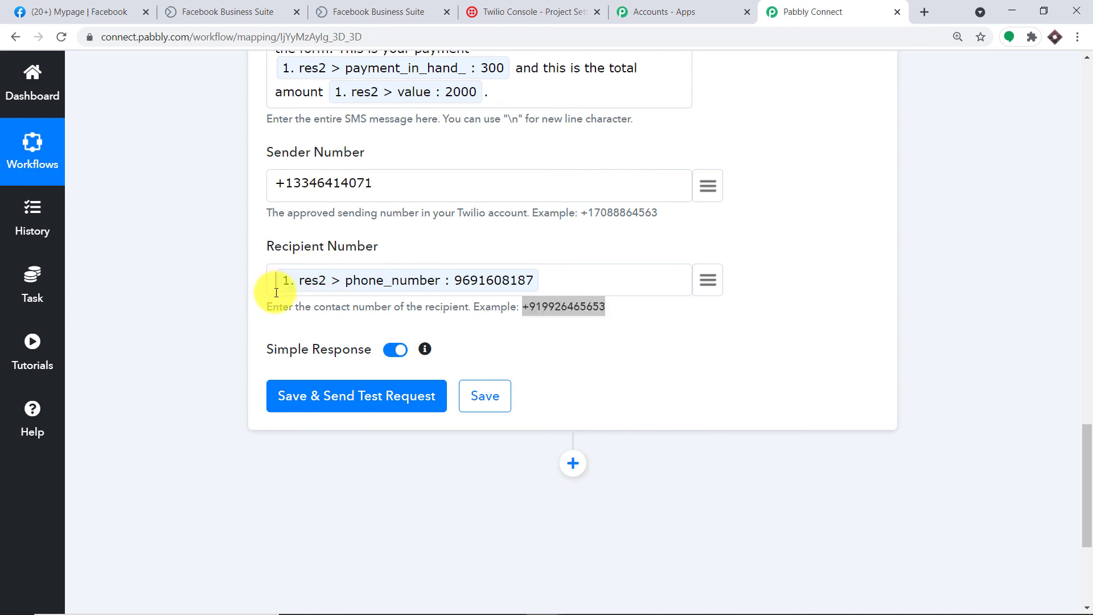
pyautogui.write('+91')
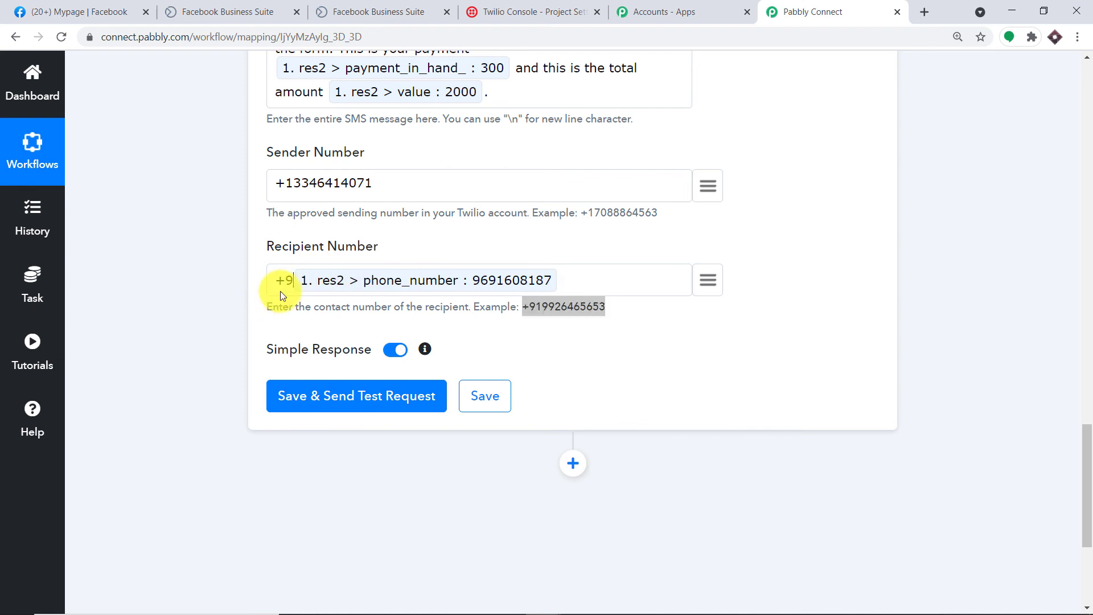
pyautogui.click(853, 225)
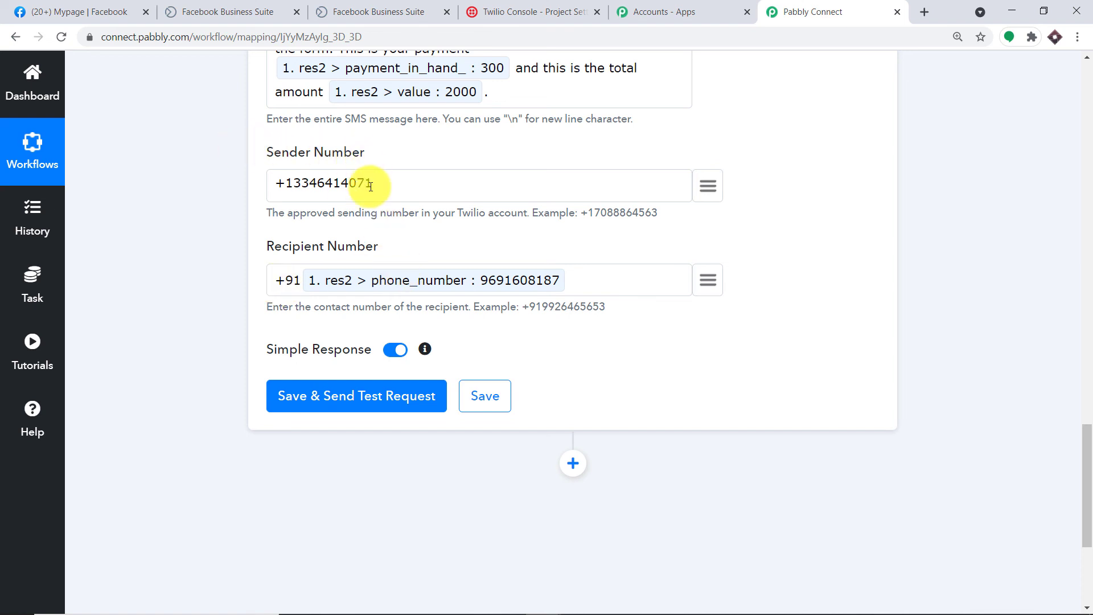
pyautogui.scroll(3, 366, 183)
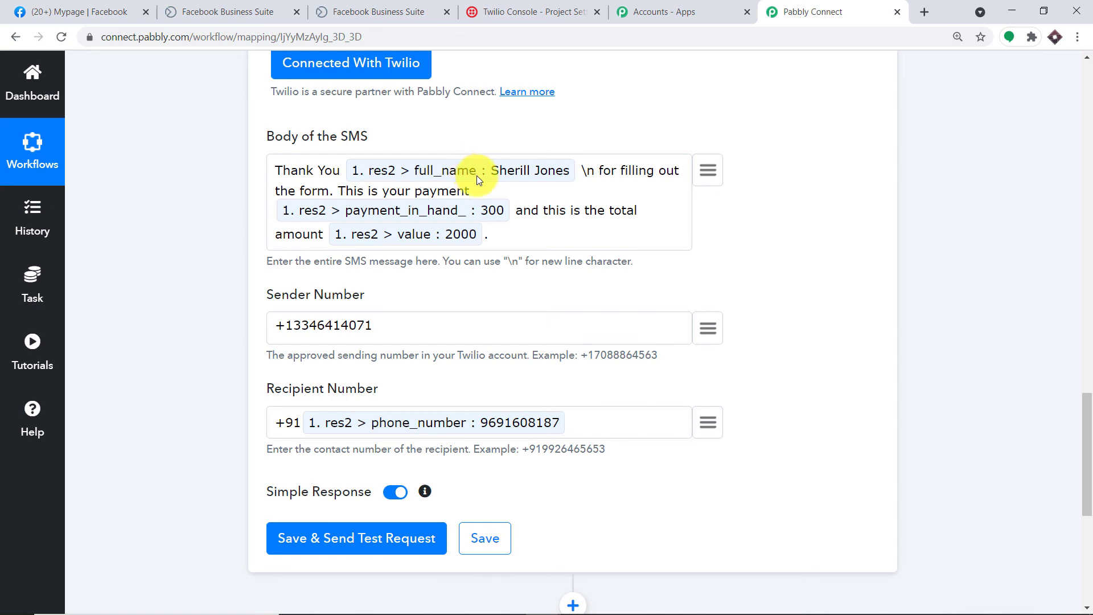
# - Save the Twilio step and send a test SMS, reviewing the successful response
pyautogui.scroll(-4, 476, 175)
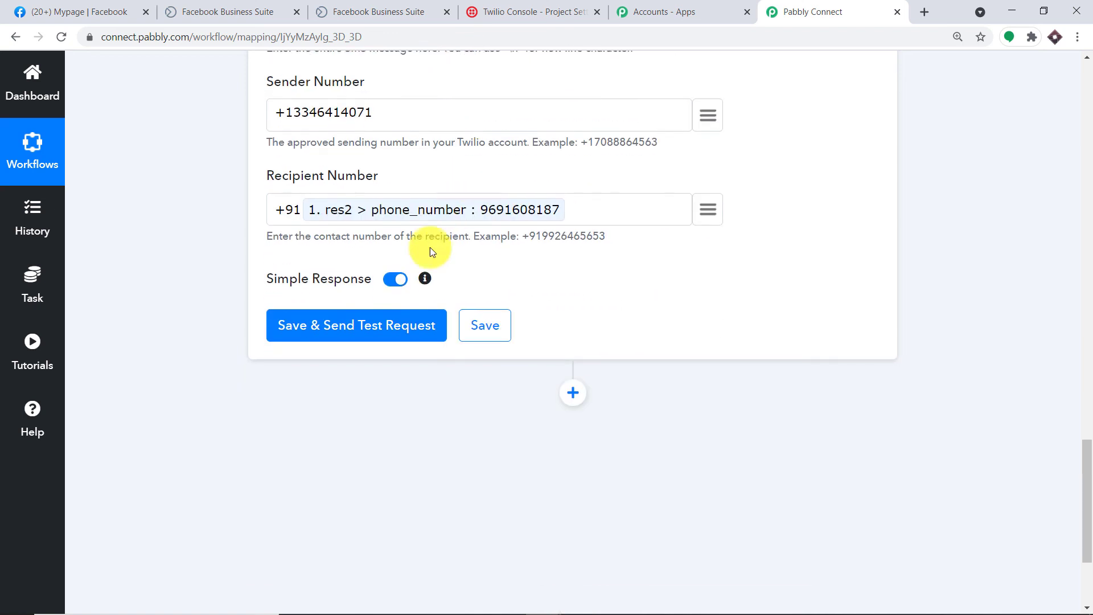
pyautogui.click(402, 320)
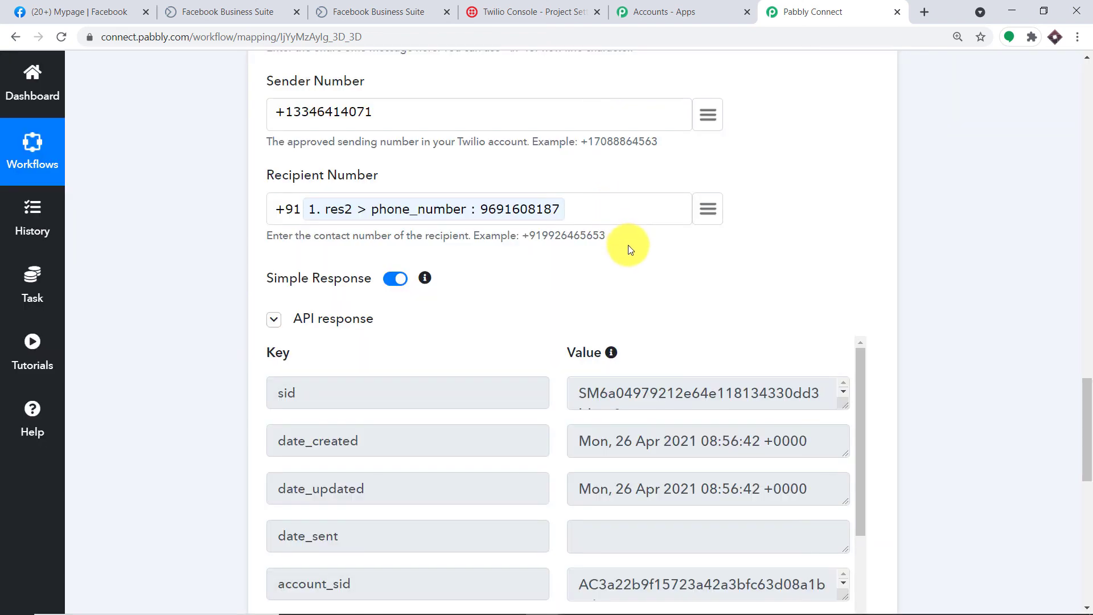
pyautogui.scroll(5, 628, 244)
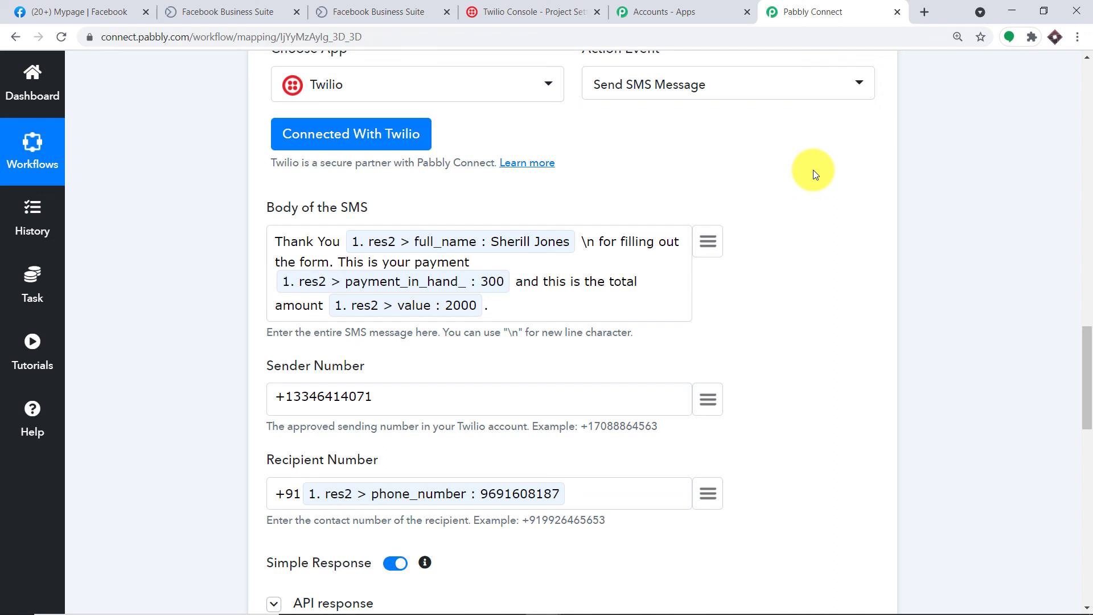
pyautogui.scroll(3, 836, 211)
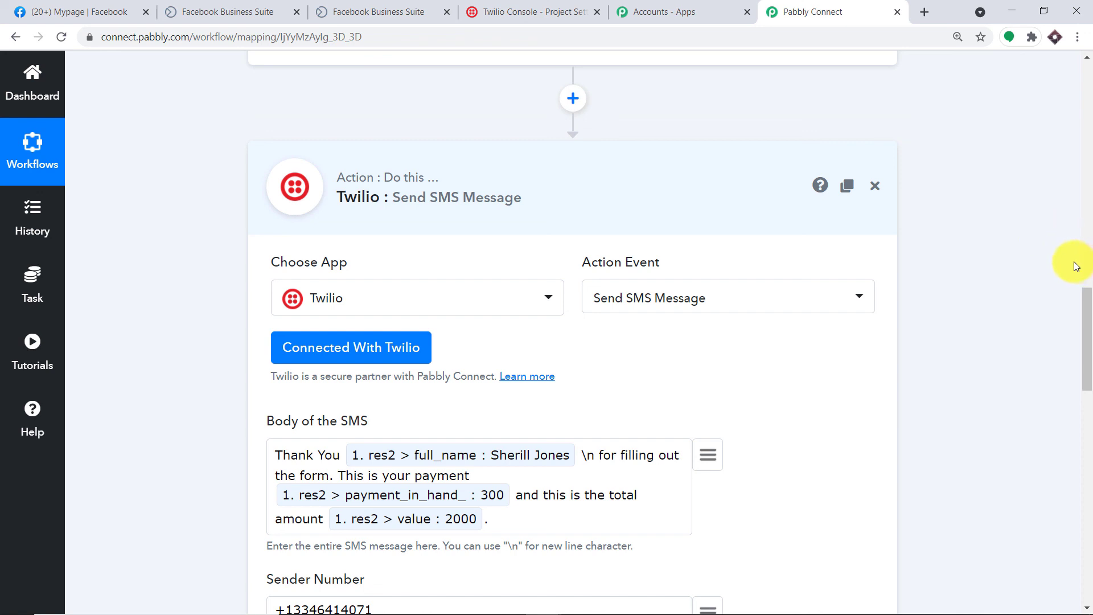
# - Collapse the Twilio Send SMS and Facebook New Lead steps
pyautogui.moveTo(1089, 293); pyautogui.dragTo(1081, 242)
pyautogui.click(590, 426)
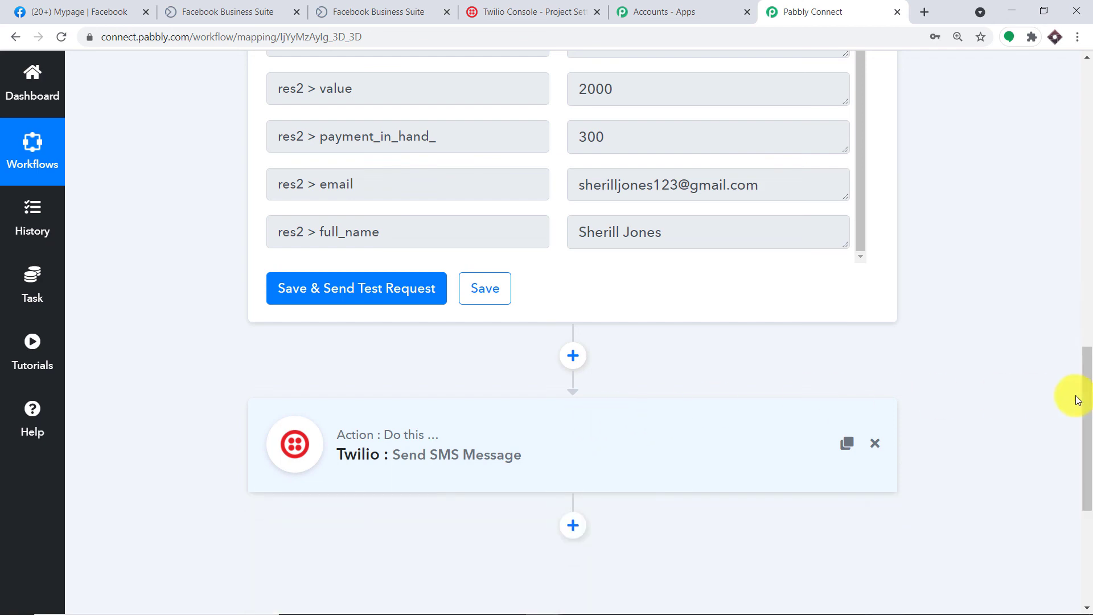
pyautogui.moveTo(1083, 388); pyautogui.dragTo(1090, 140)
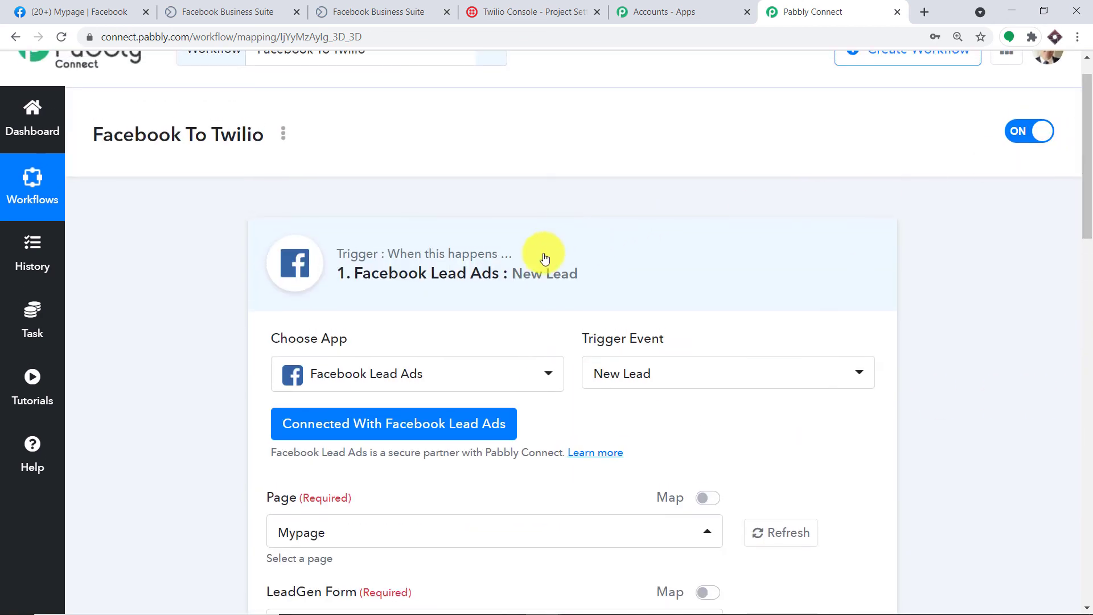
pyautogui.click(541, 251)
pyautogui.moveTo(1085, 242); pyautogui.dragTo(1087, 319)
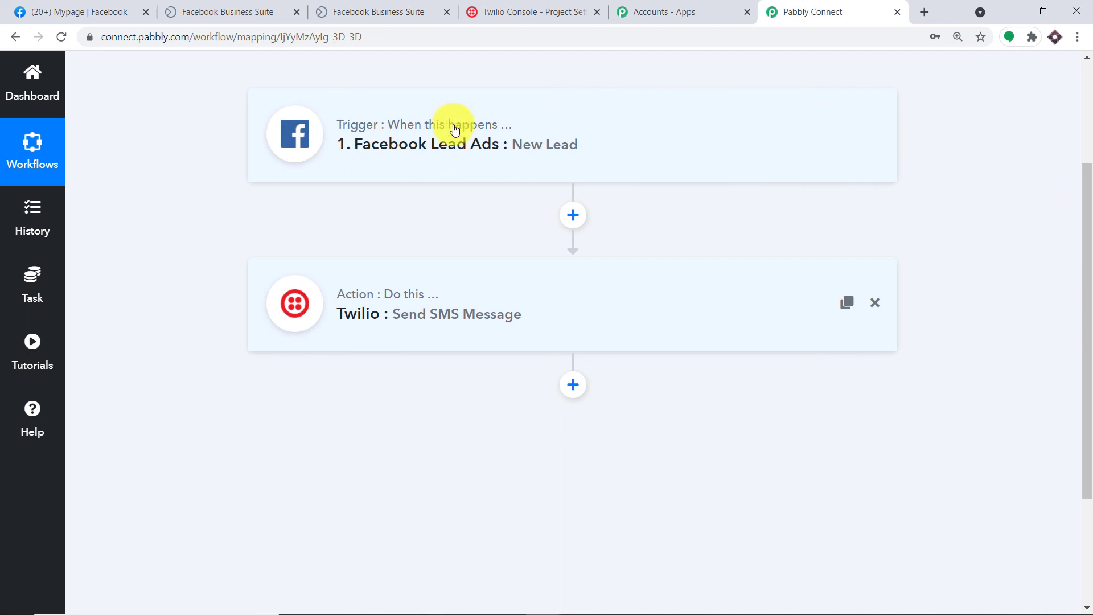